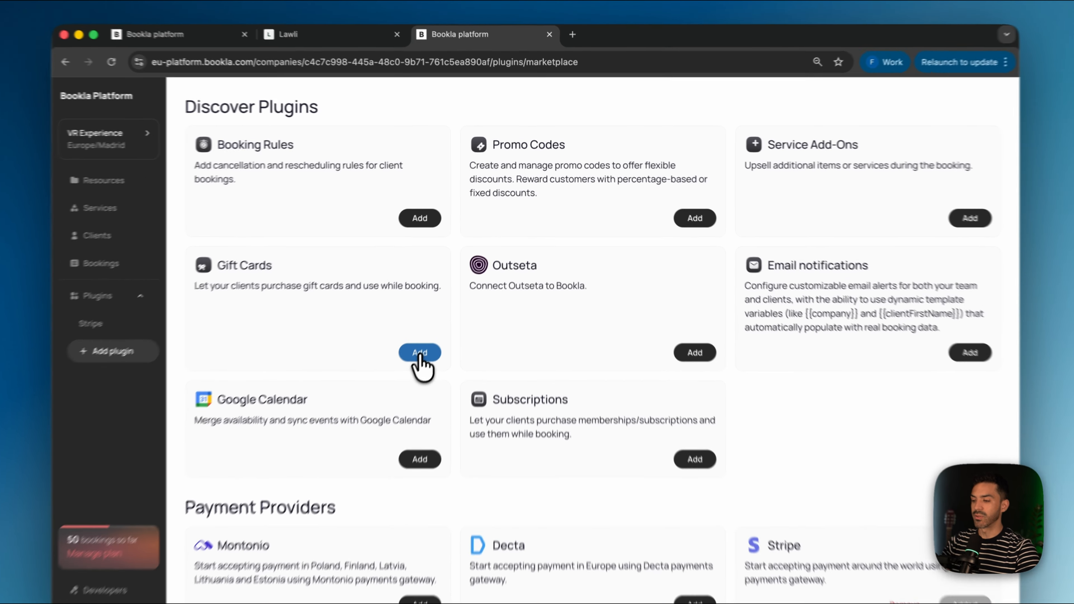
Step: Add the Gift Cards plugin and open a New Gift Card form with 50.00 USD defaults
left_click(438, 326)
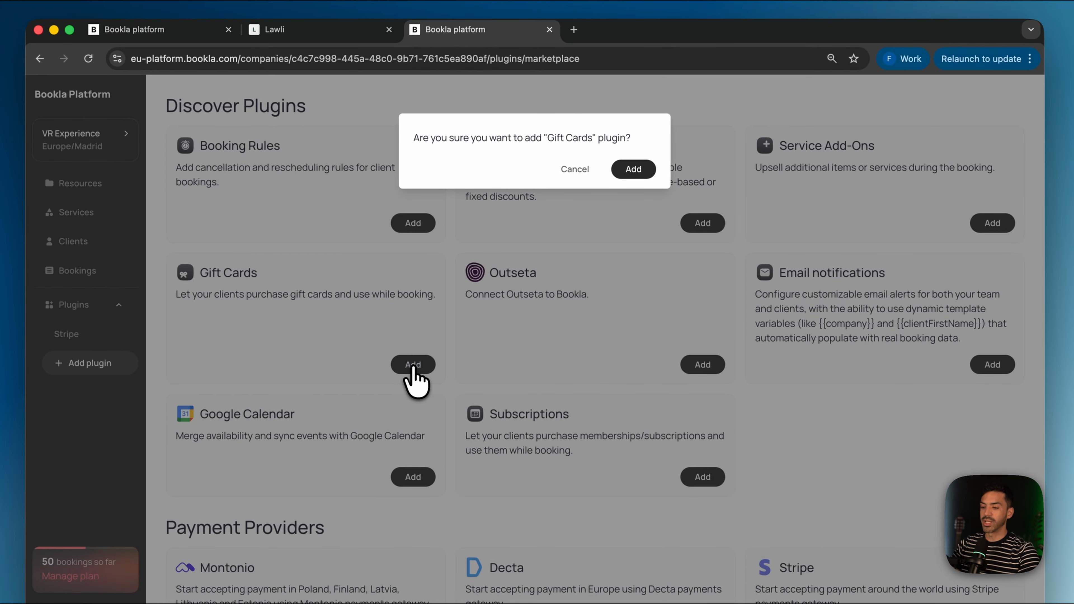
left_click(633, 170)
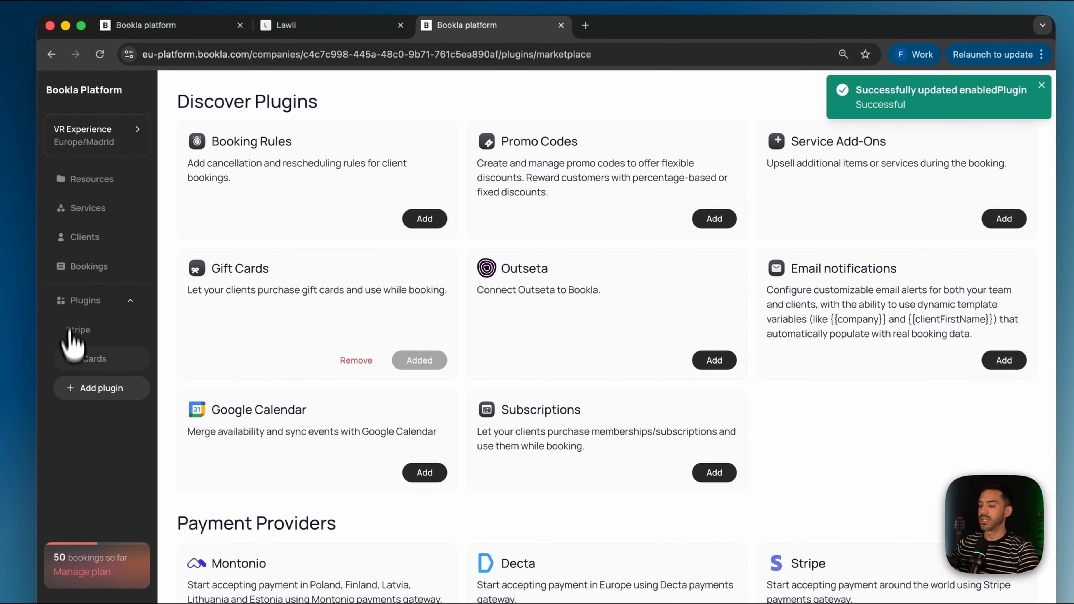
left_click(82, 359)
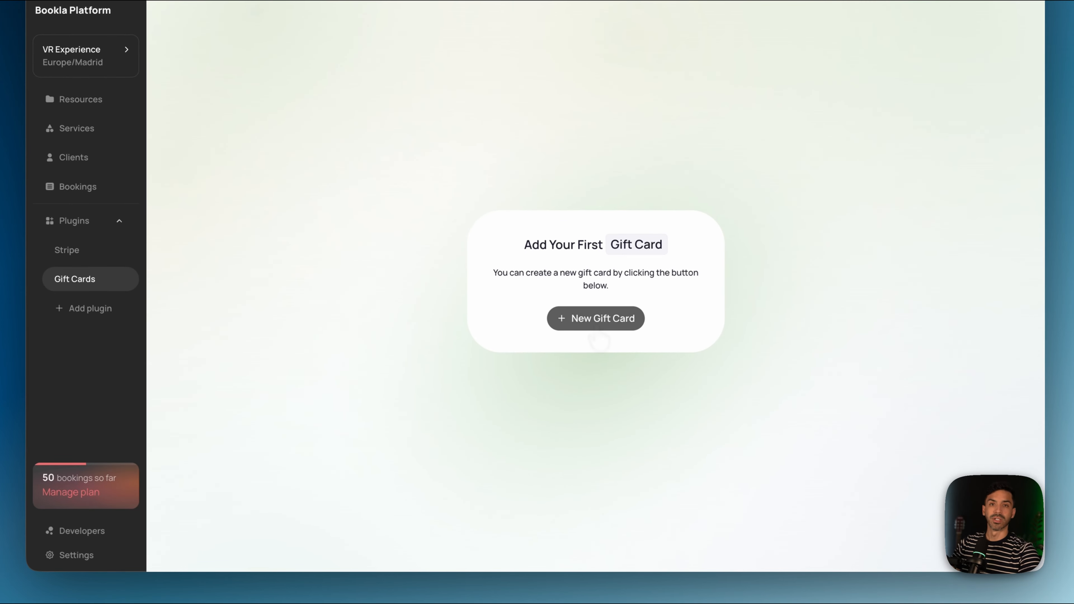
left_click(596, 325)
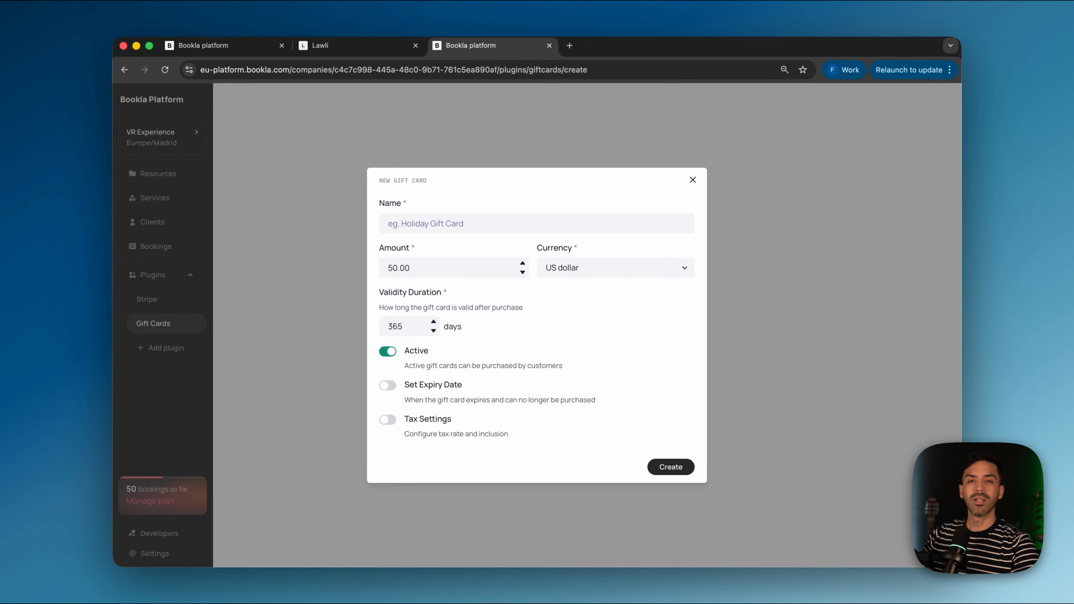
Step: Name the card 'Fitness Gift Card', set the amount to 150.00, and keep US dollar
left_click(440, 228)
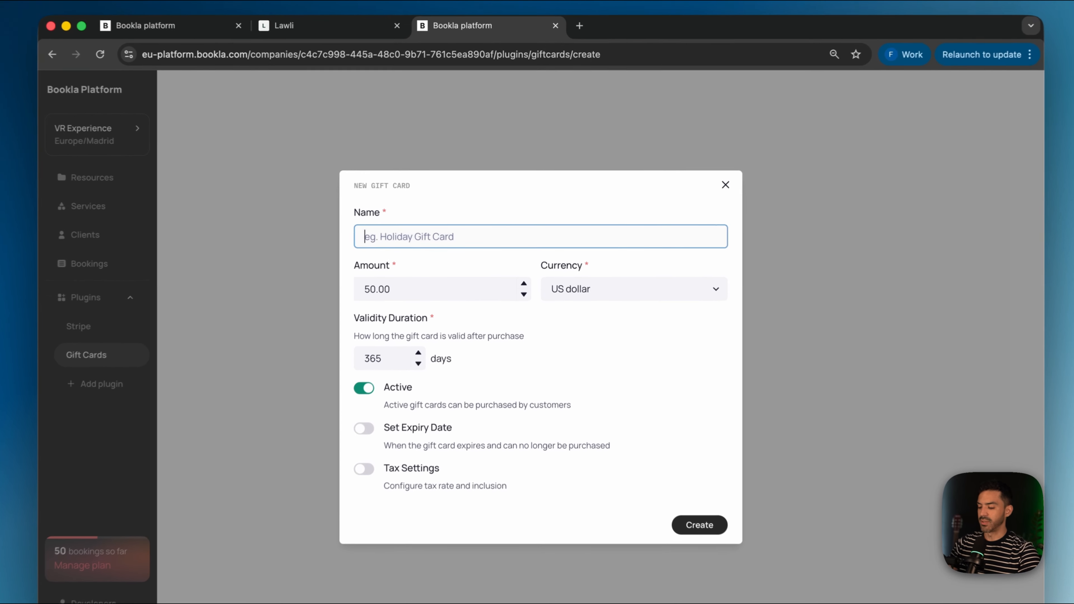
type("Fitness Gift Card")
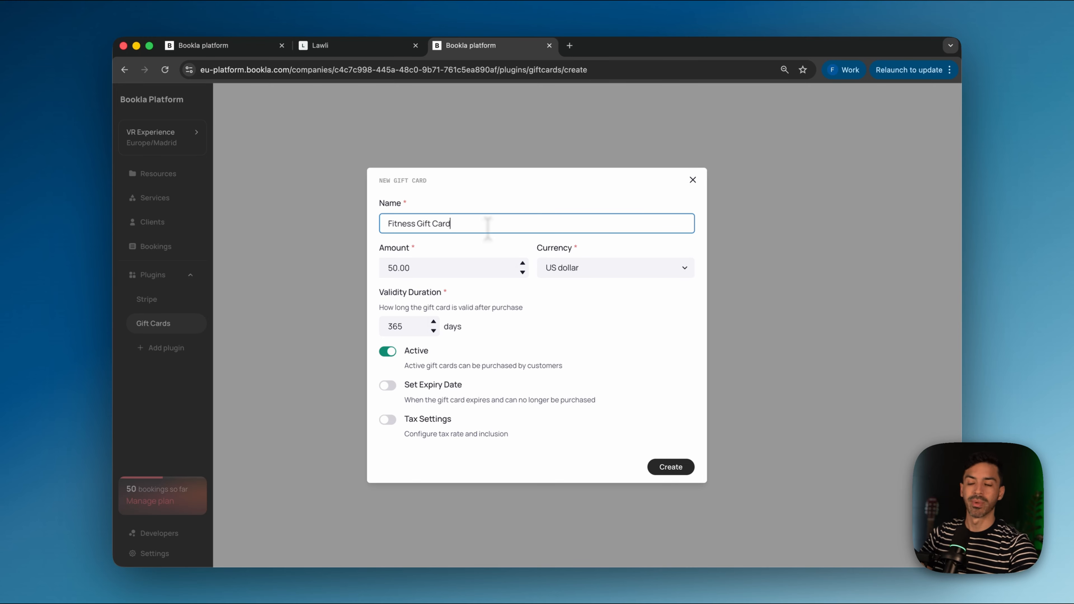
left_click(391, 268)
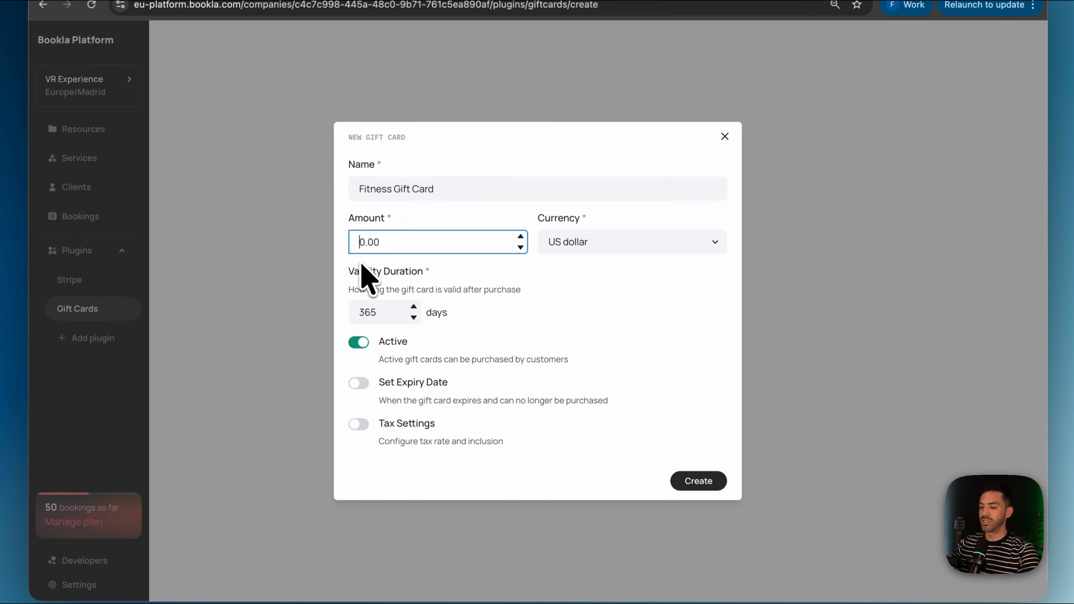
type("5")
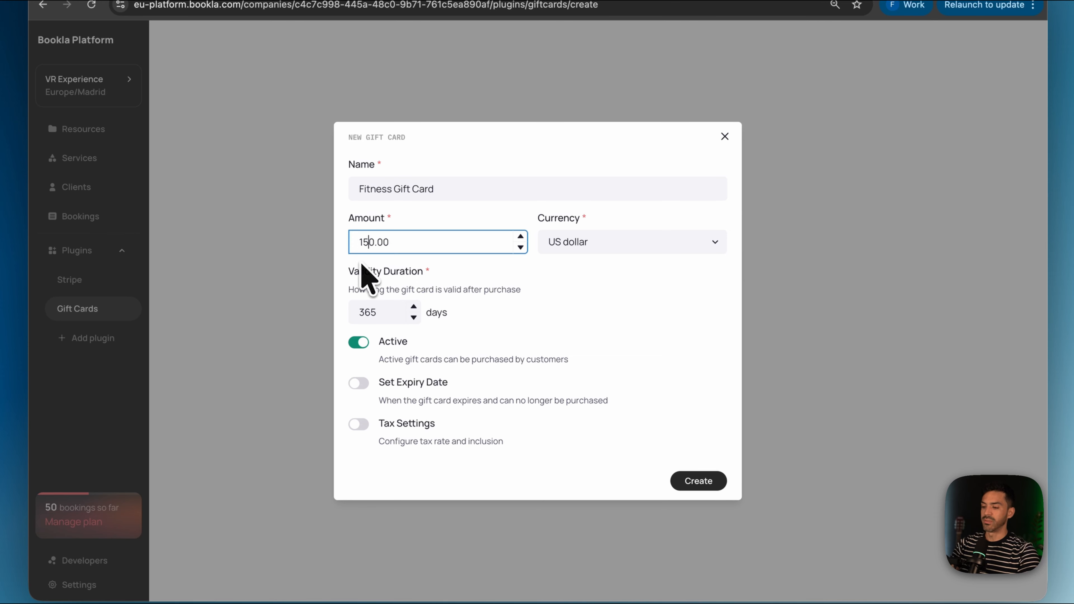
left_click(398, 244)
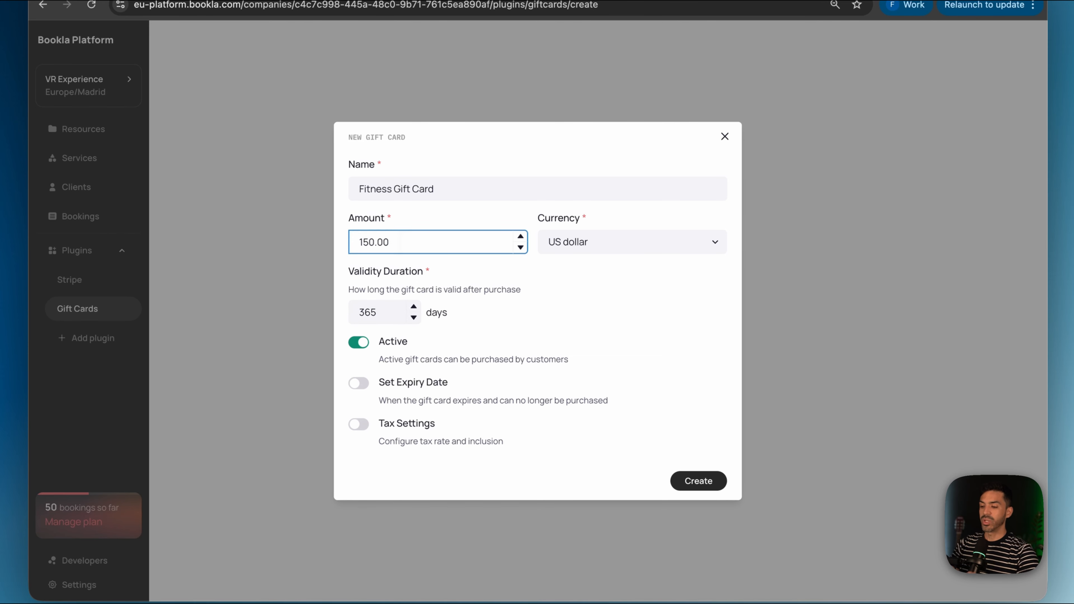
left_click(656, 249)
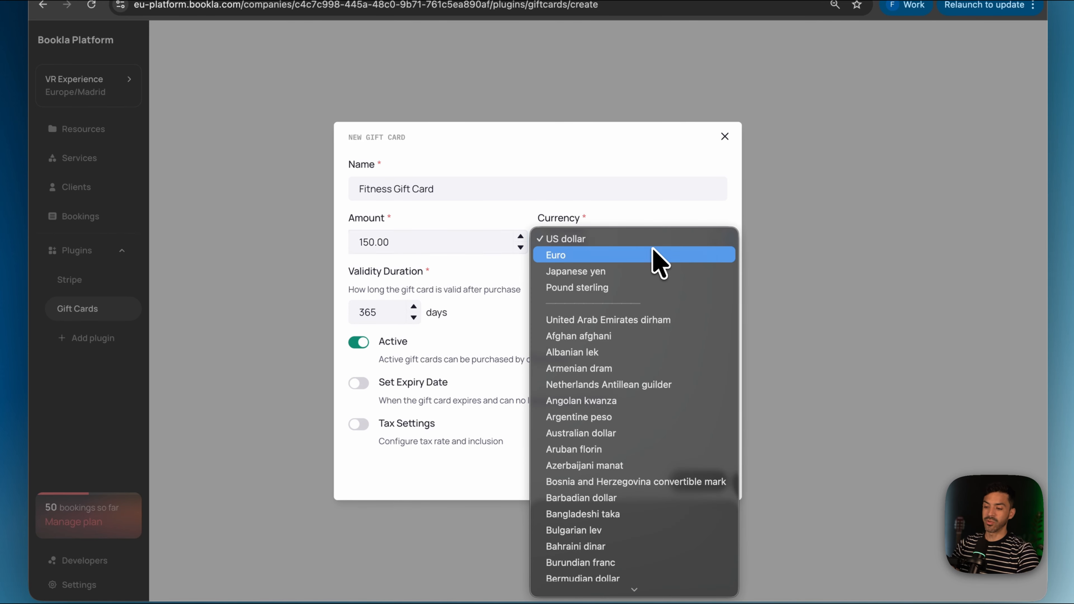
scroll(662, 467, "down", 10)
scroll(662, 469, "up", 10)
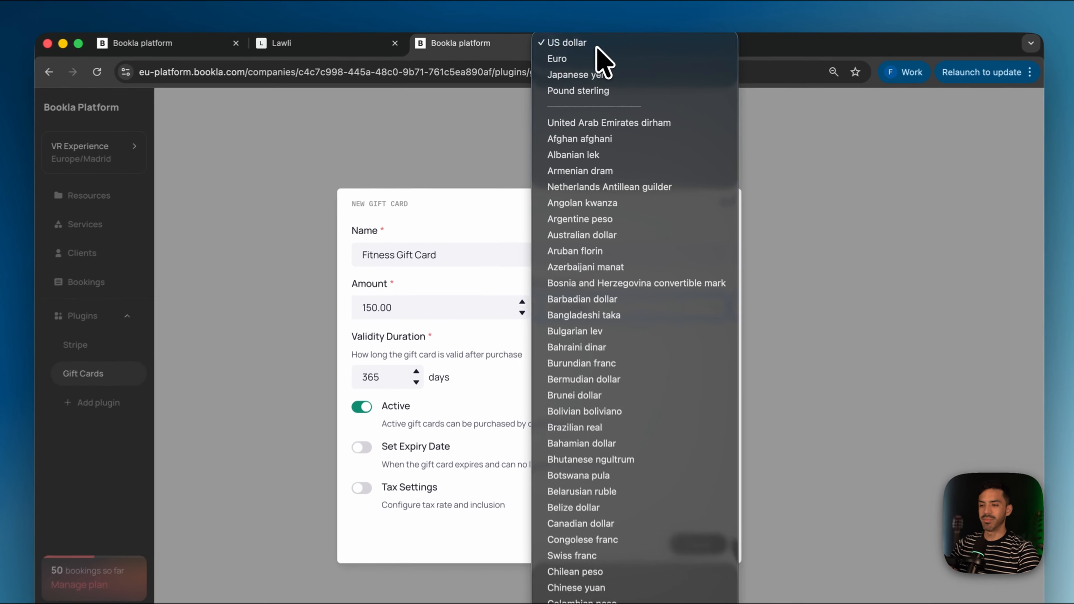
left_click(596, 46)
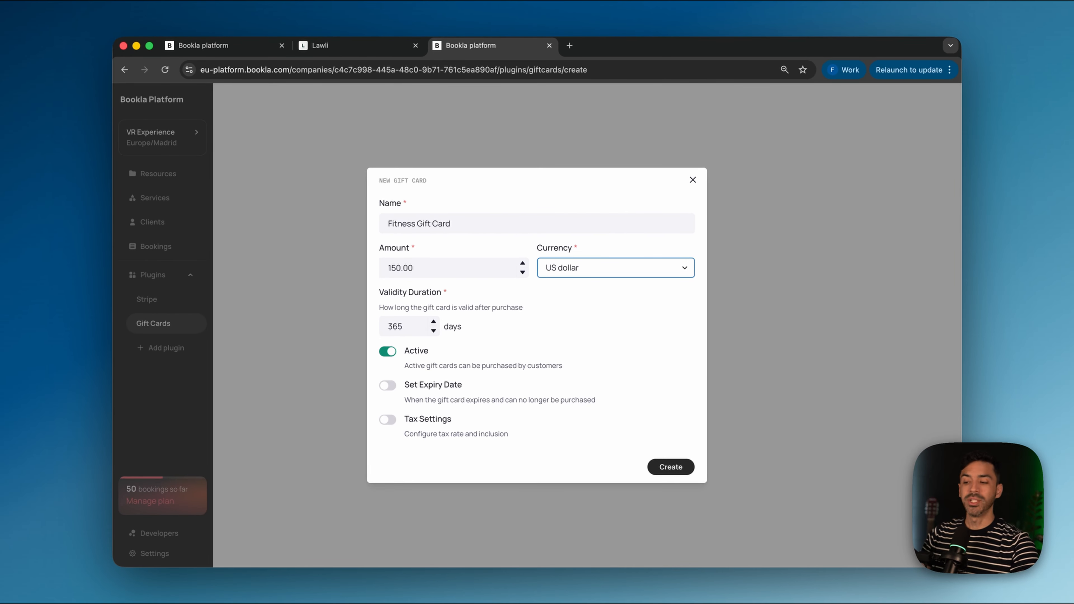
left_click(434, 321)
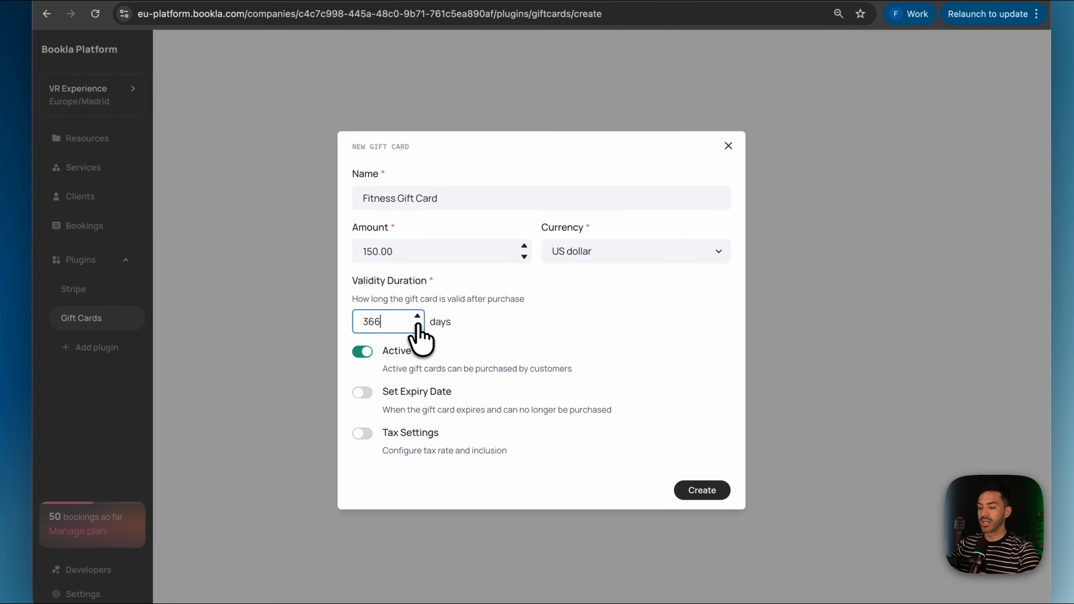
left_click(418, 326)
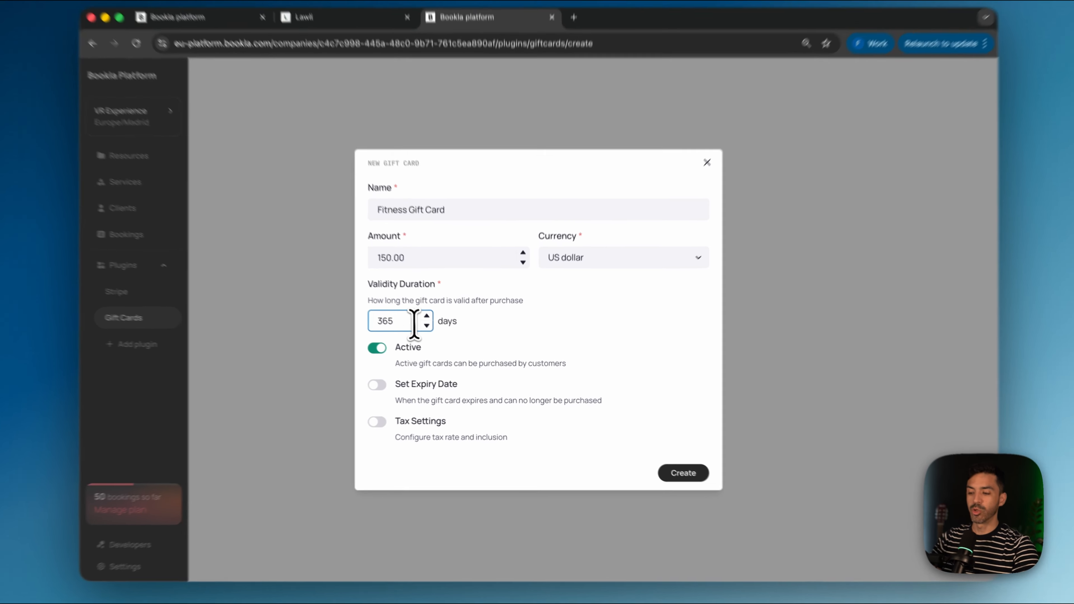
left_click_drag(425, 326, 332, 316)
type("10")
left_click(535, 341)
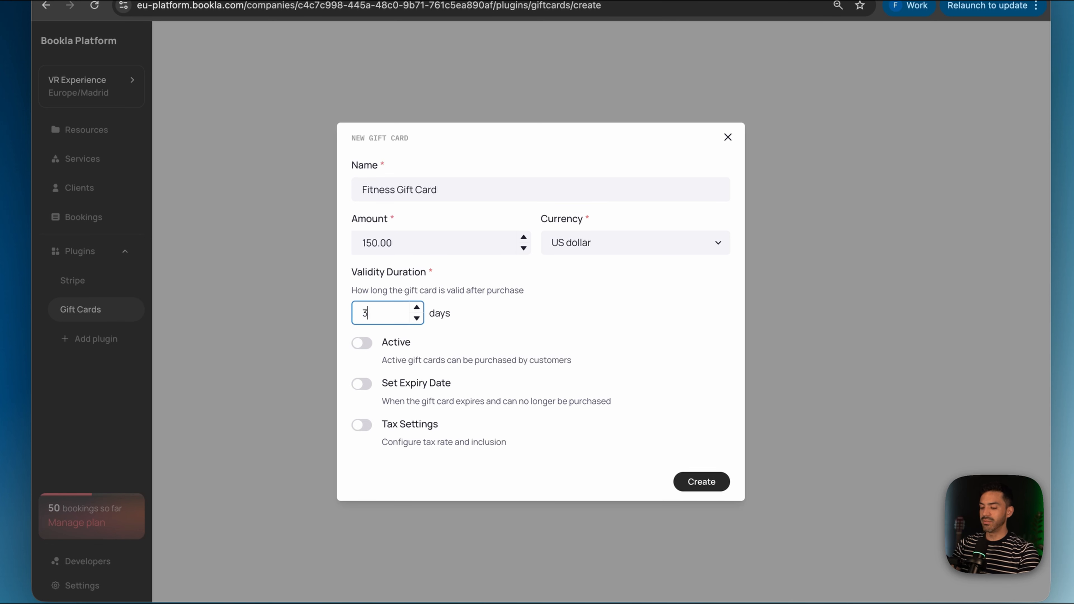
type("365")
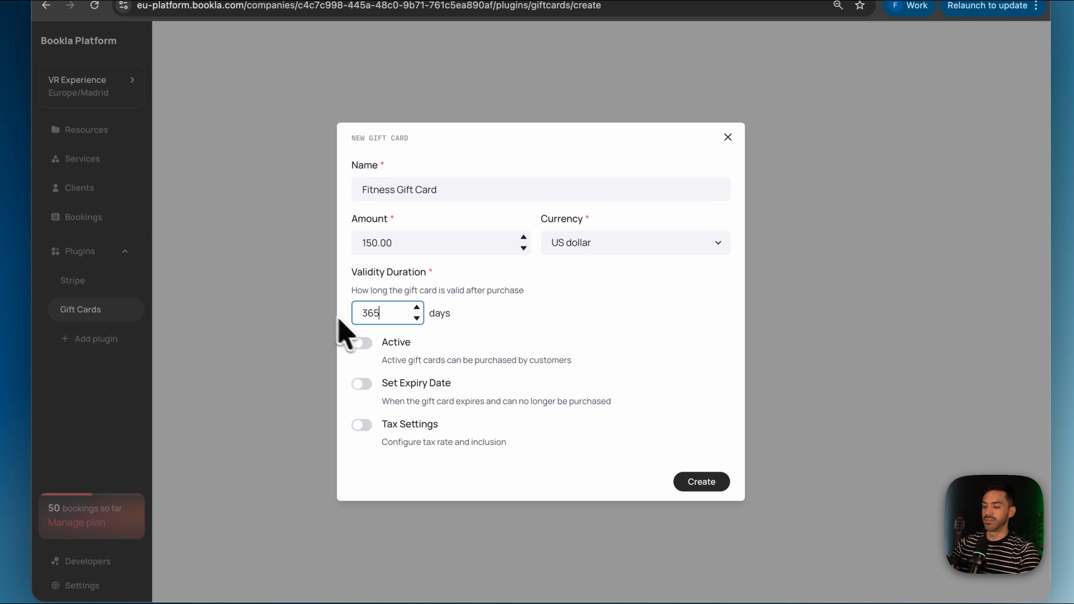
left_click(514, 334)
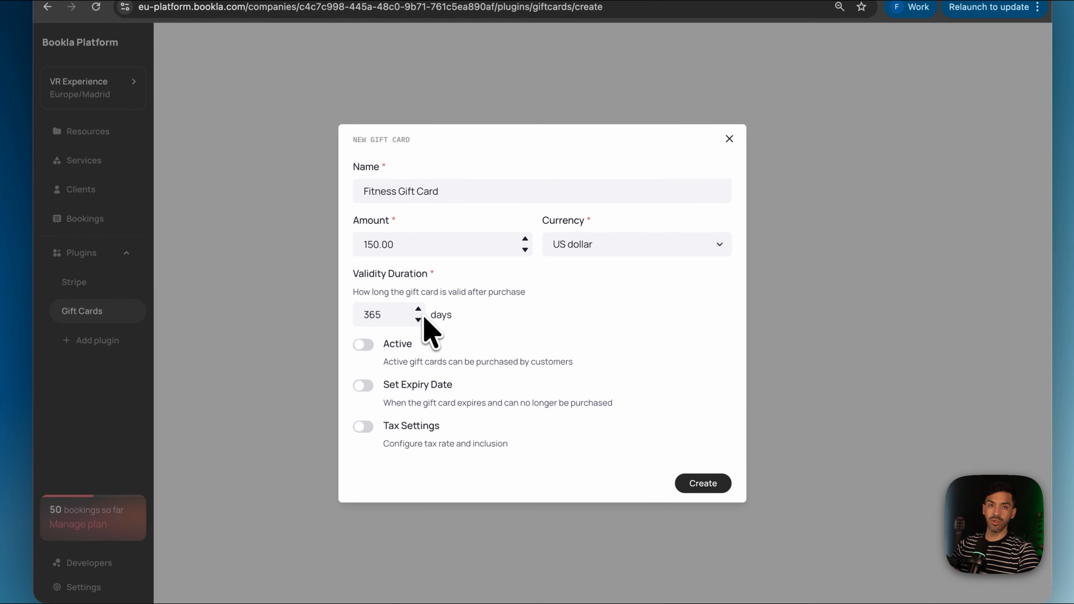
left_click(364, 344)
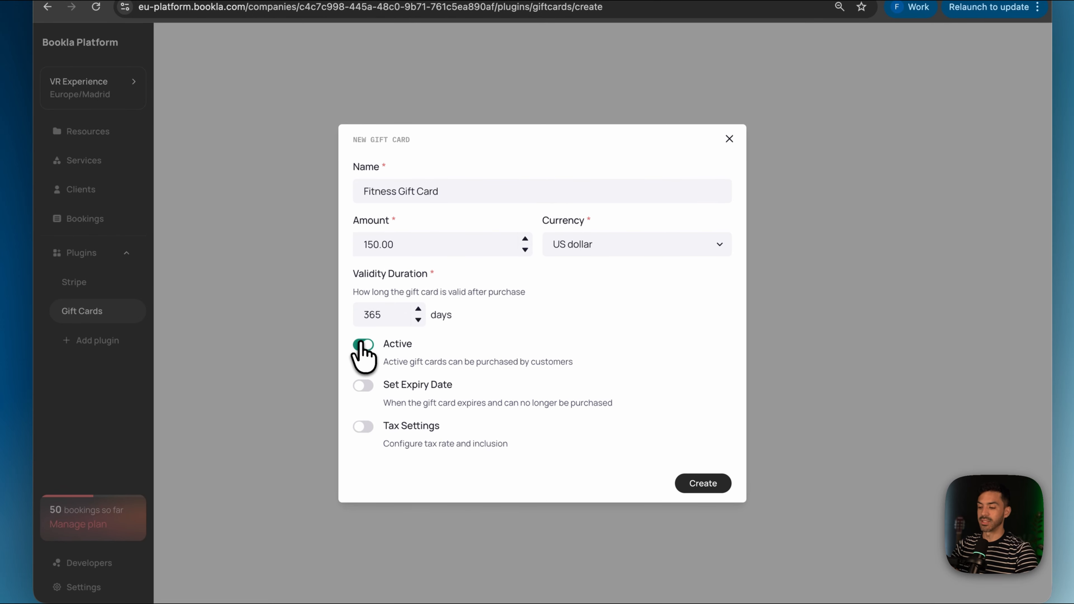
left_click(364, 344)
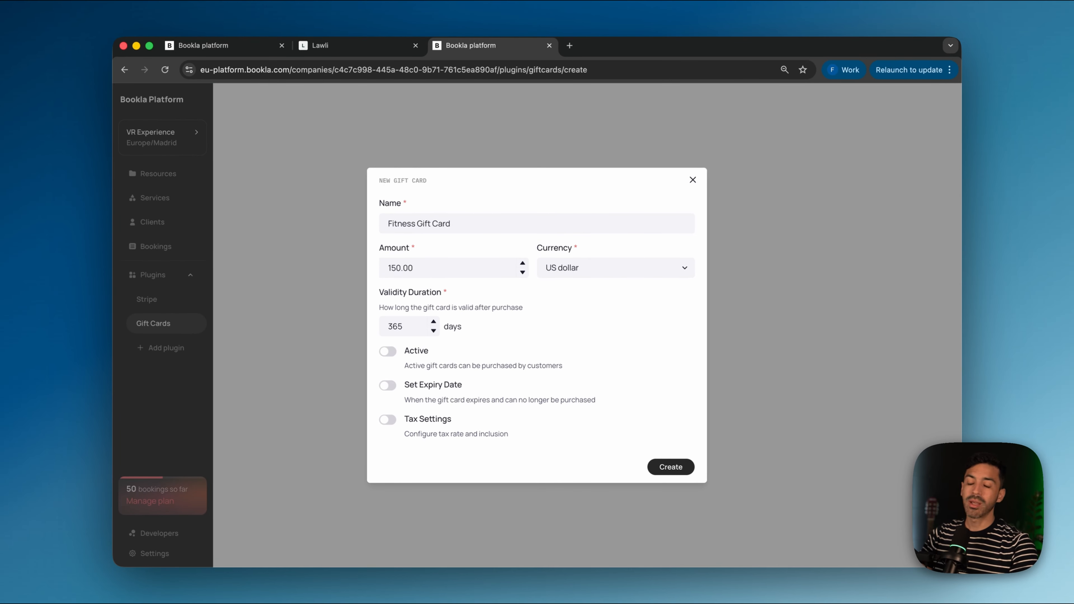
left_click(388, 353)
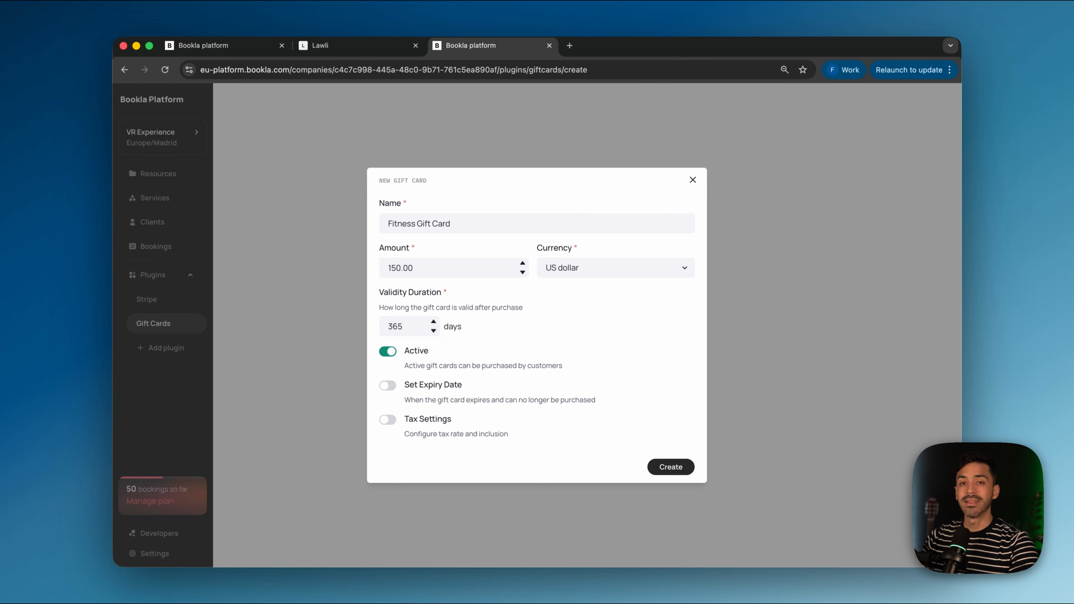
Step: Try the fixed expiry date option, then turn it back off without choosing a date
left_click(386, 385)
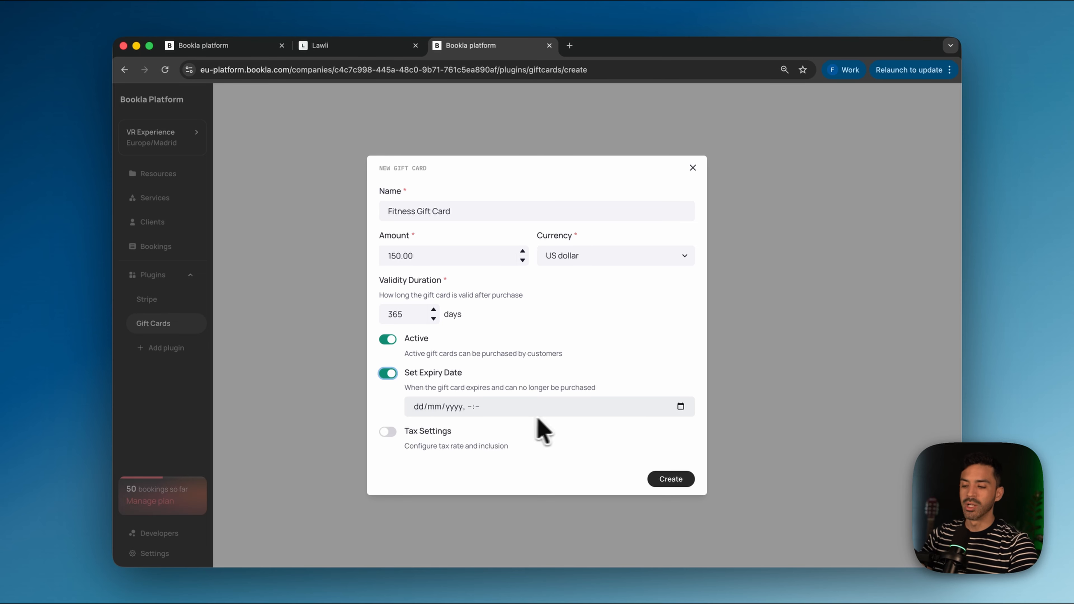
left_click(680, 406)
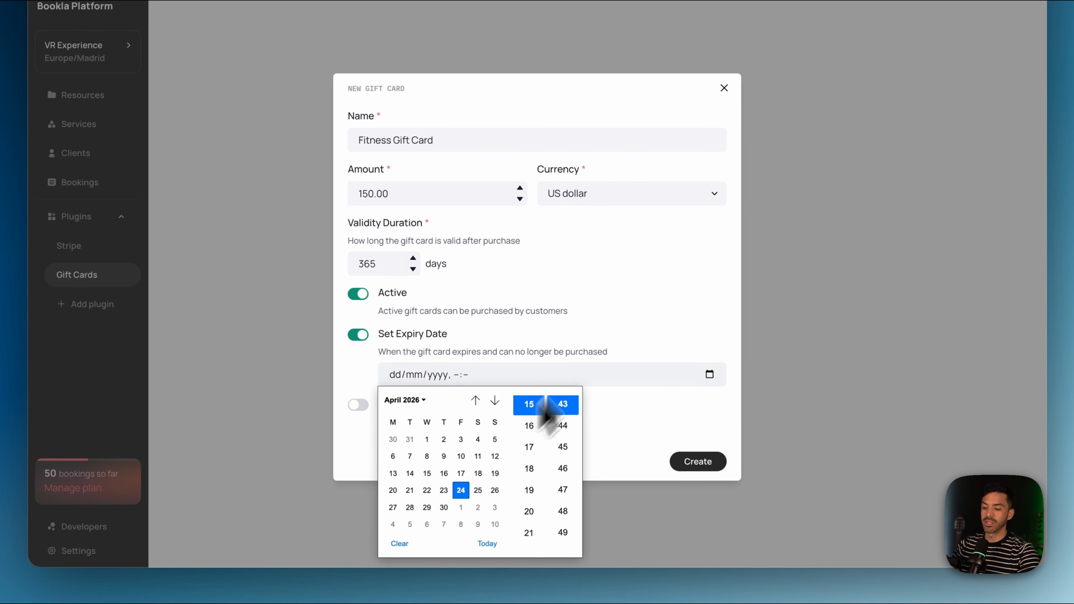
left_click(624, 321)
left_click(359, 334)
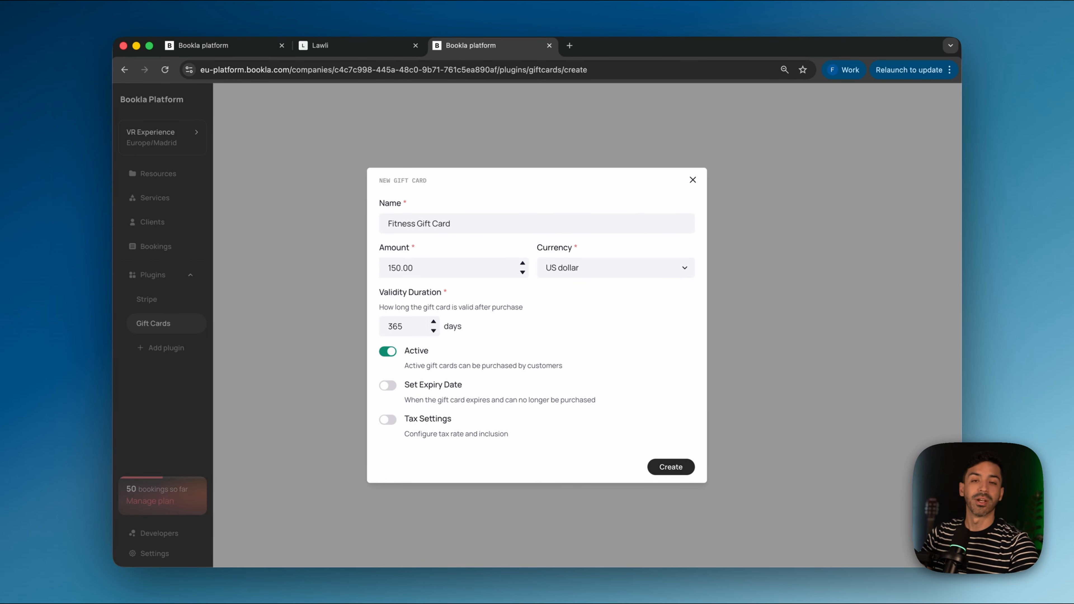
Step: Leave tax settings off and create the Fitness Gift Card
left_click(387, 420)
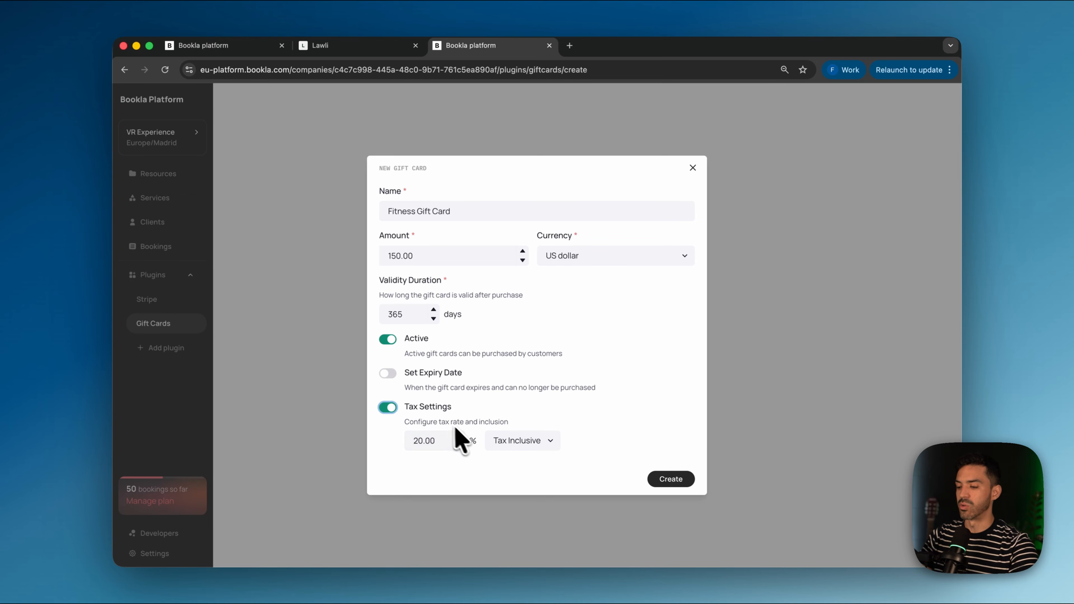
left_click(389, 406)
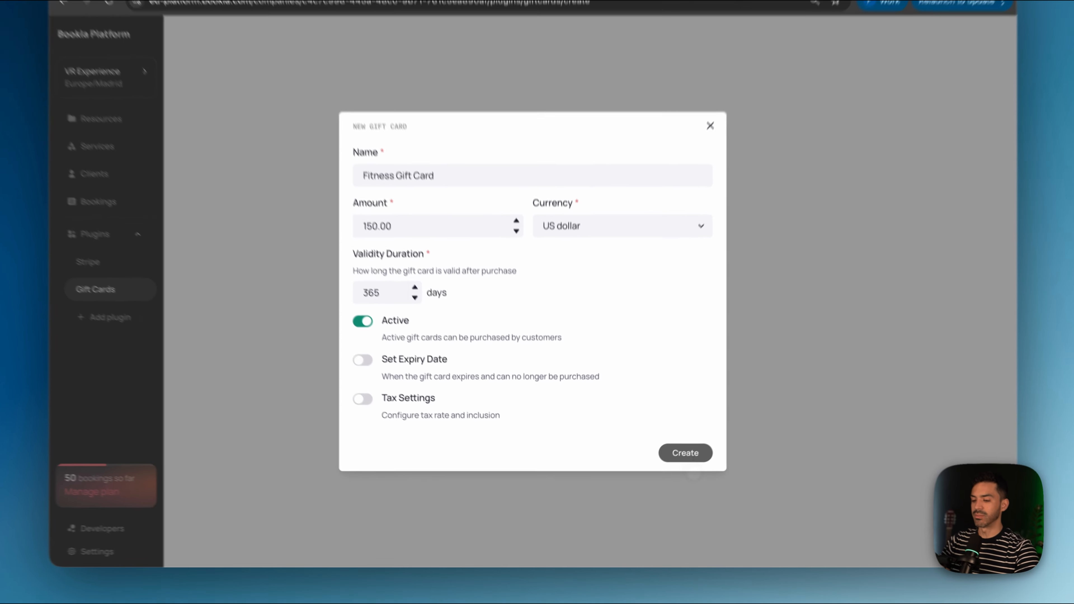
left_click(673, 467)
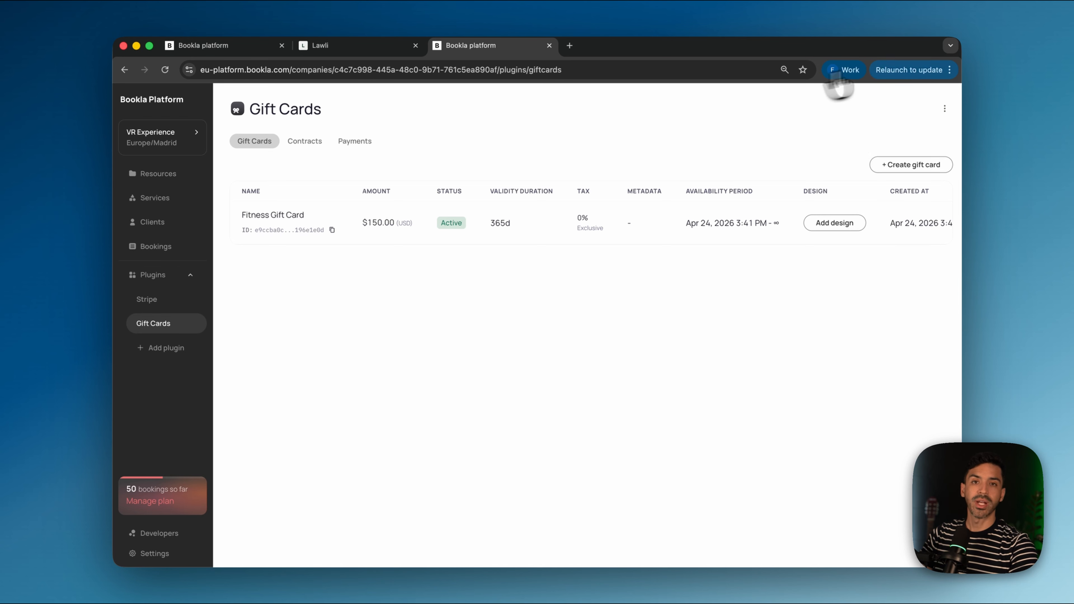
scroll(674, 241, "right", 3)
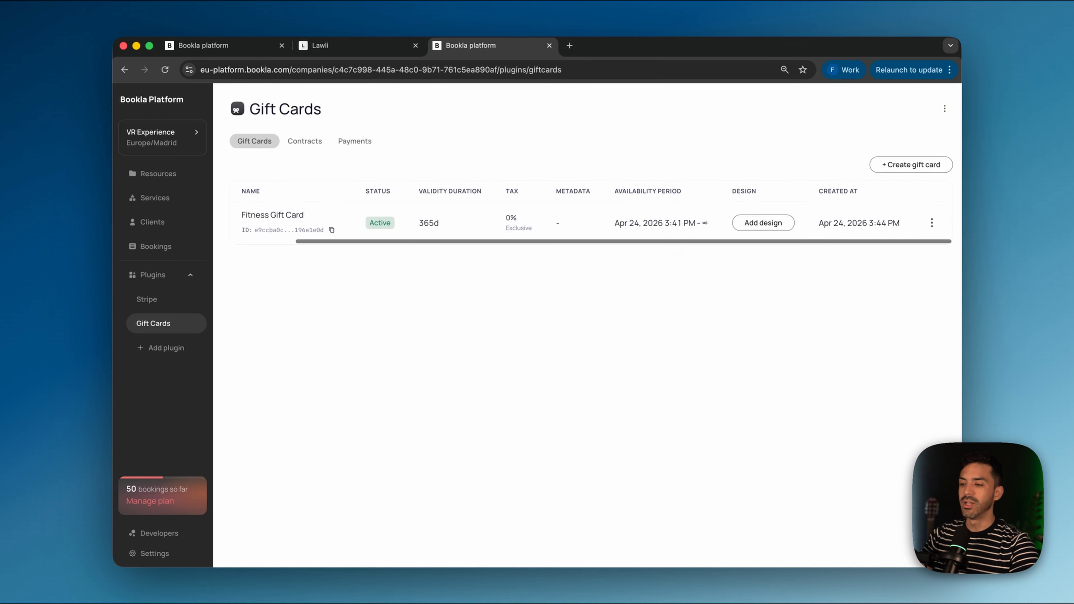
scroll(592, 223, "left", 3)
scroll(592, 222, "right", 3)
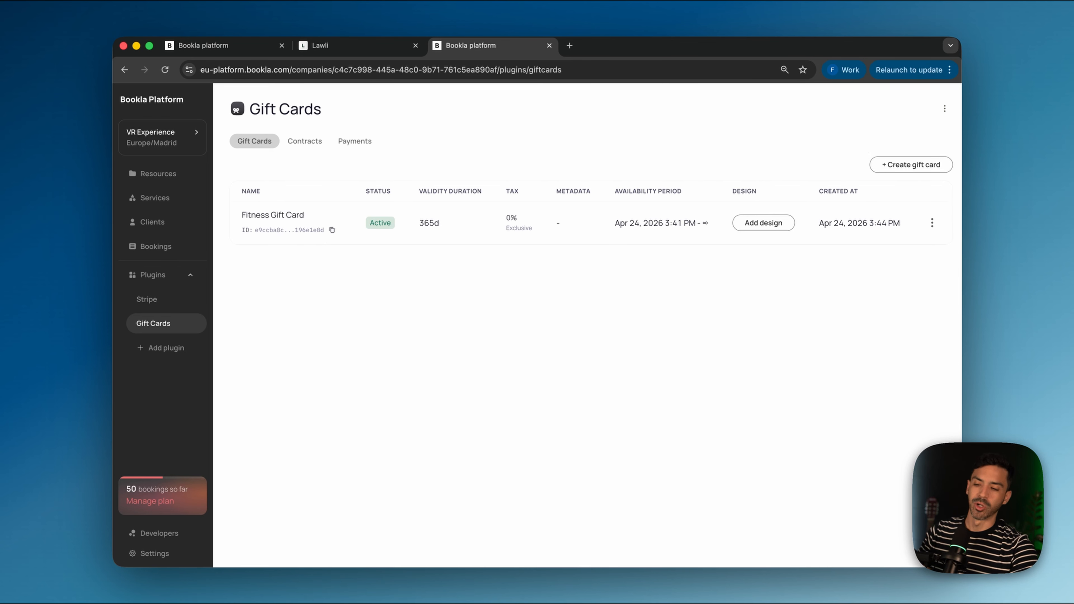
scroll(592, 222, "left", 3)
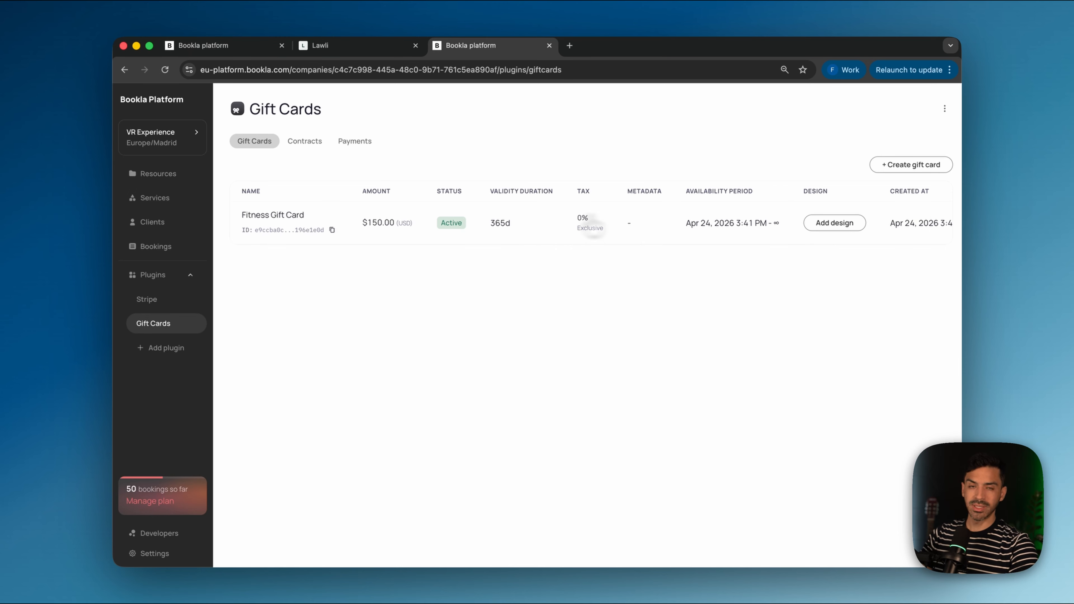
scroll(589, 237, "right", 3)
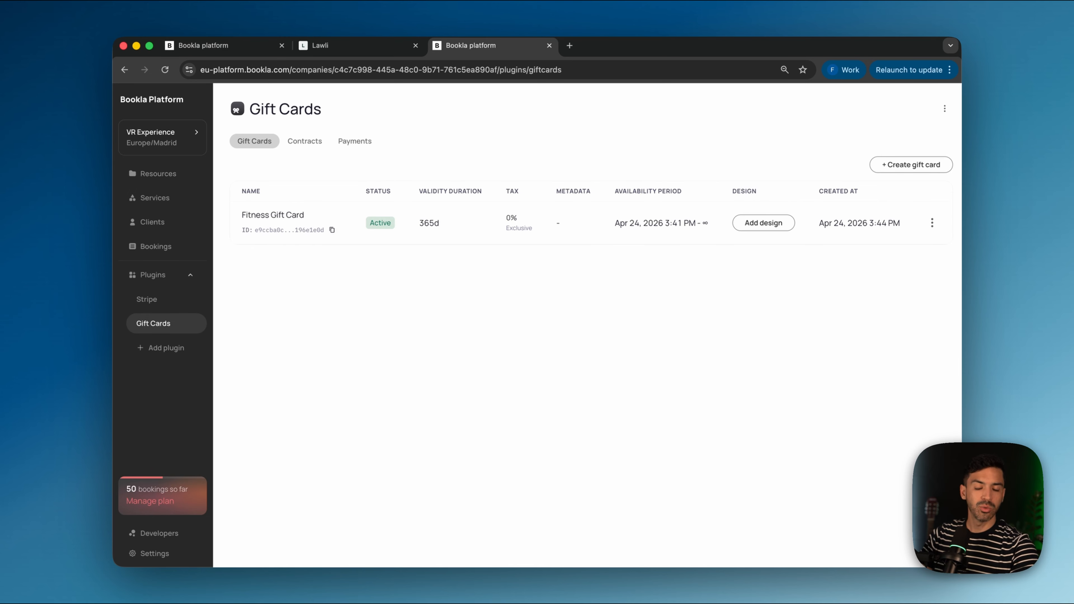
scroll(592, 237, "left", 3)
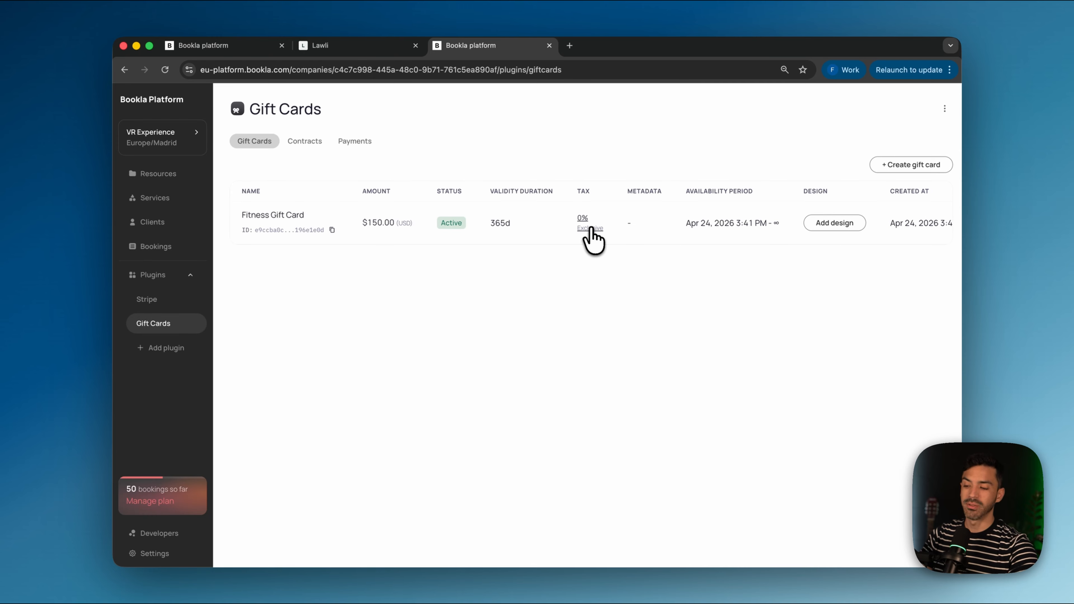
Step: Change the Fitness Gift Card's amount from 150 to 200 and update it
left_click(383, 224)
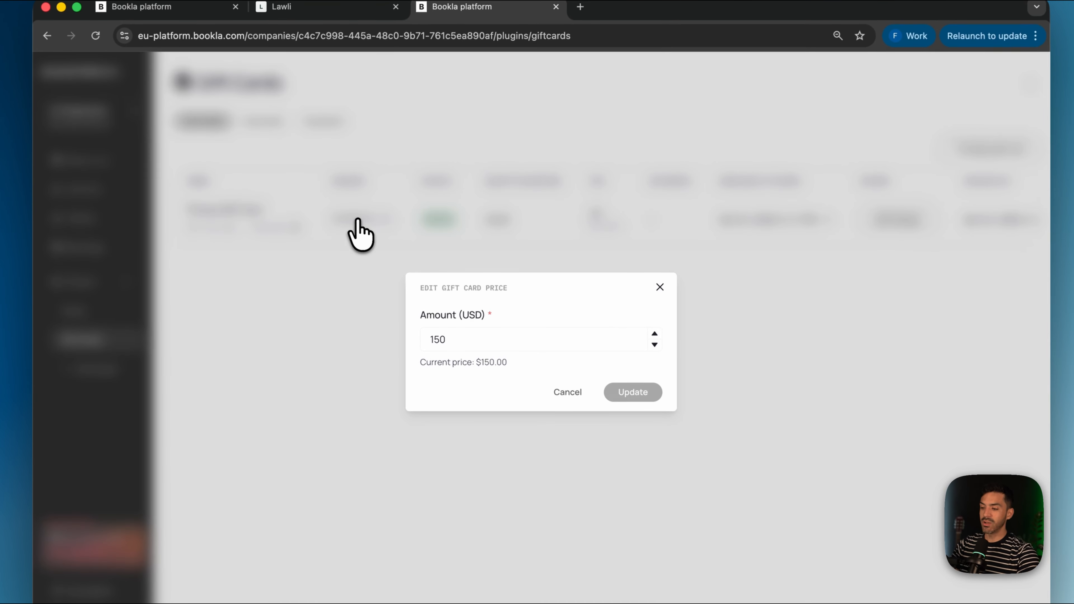
left_click(495, 338)
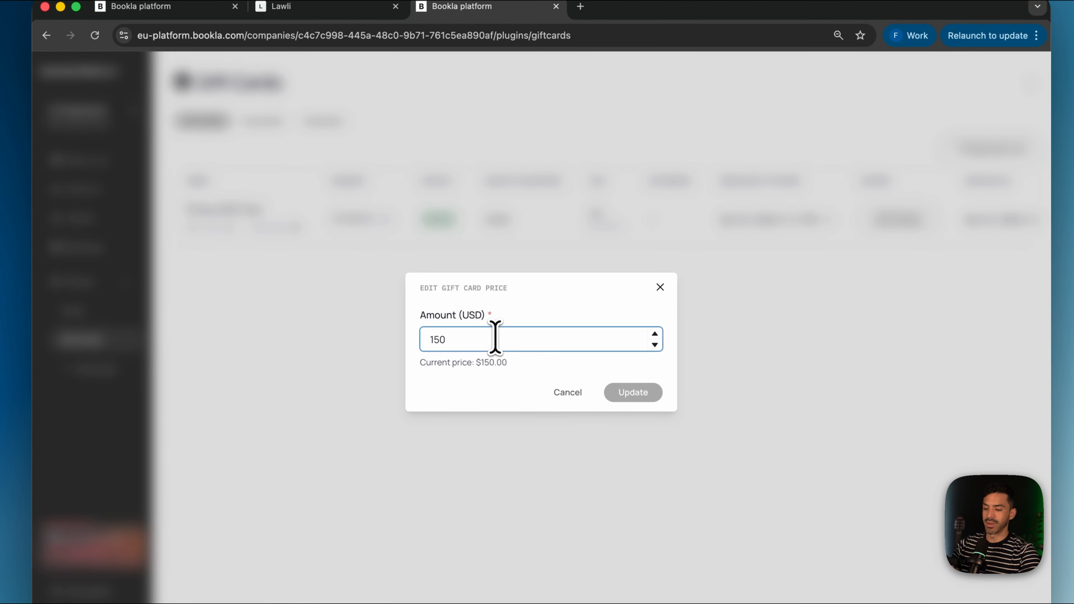
key("BackSpace")
key("BackSpace")
key("BackSpace")
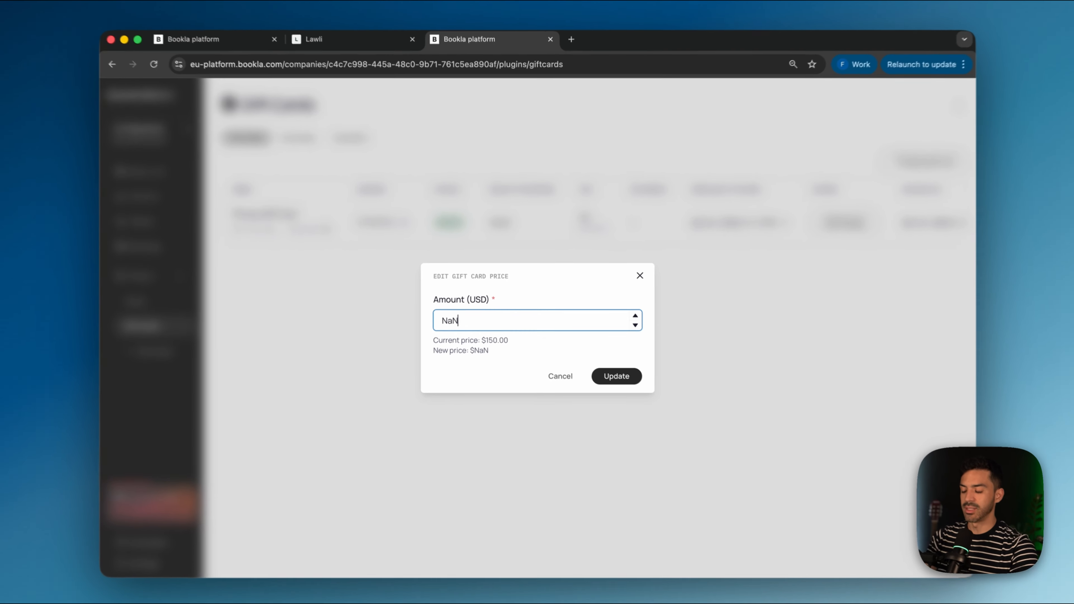
type("200")
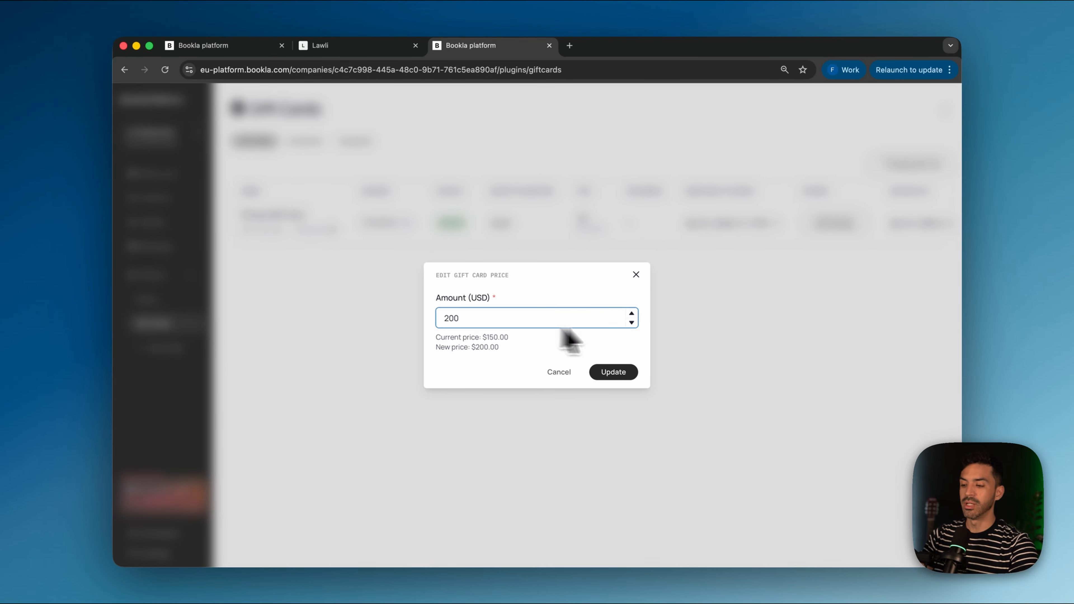
left_click(613, 372)
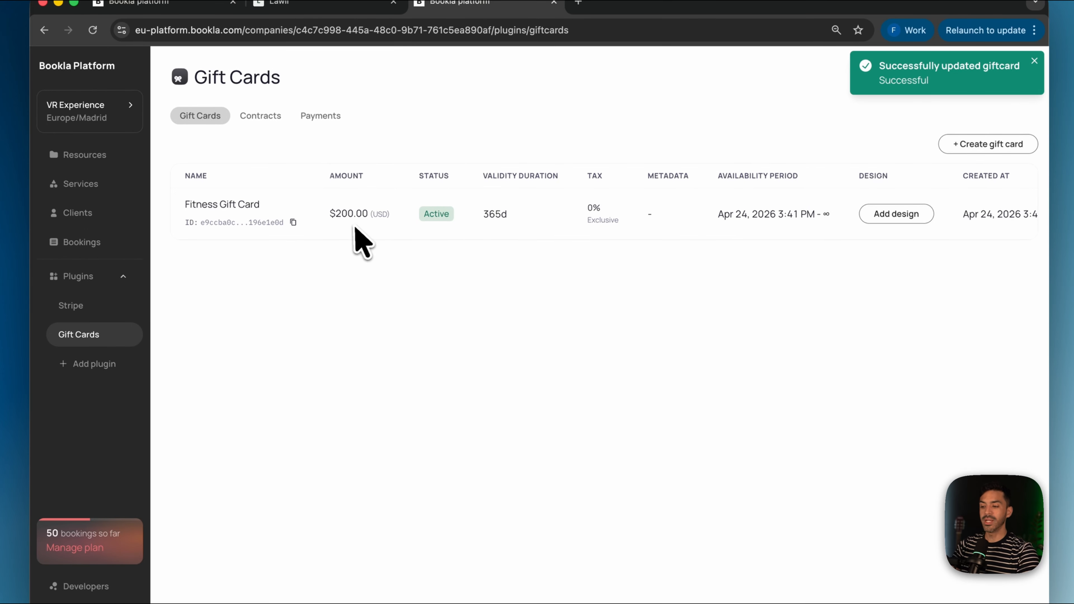
Step: Change the gift card's validity duration from 365d to 30d and save it
left_click(495, 215)
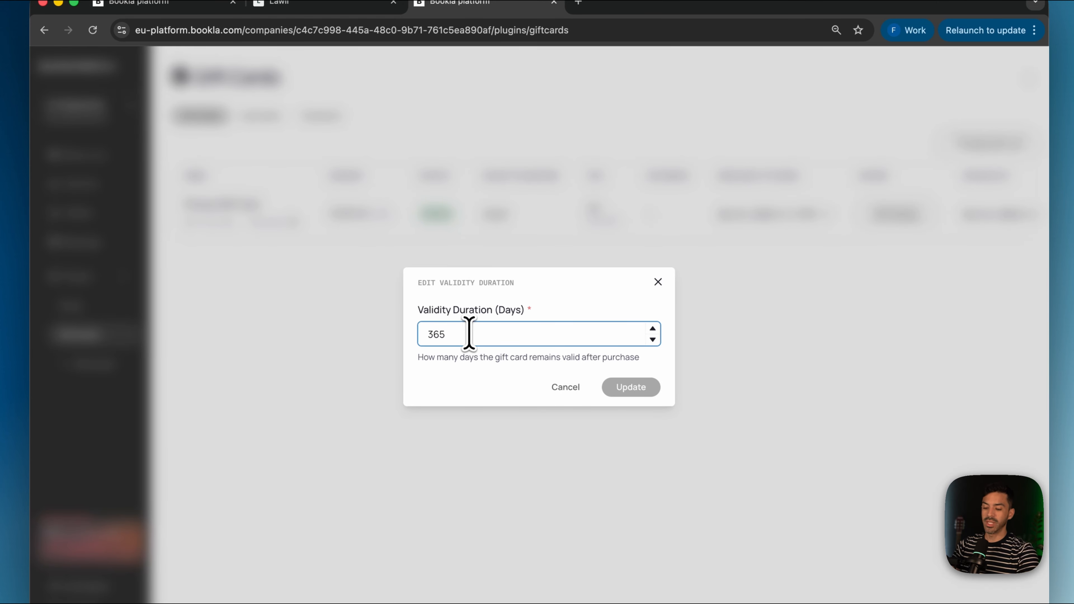
key("BackSpace")
key("BackSpace")
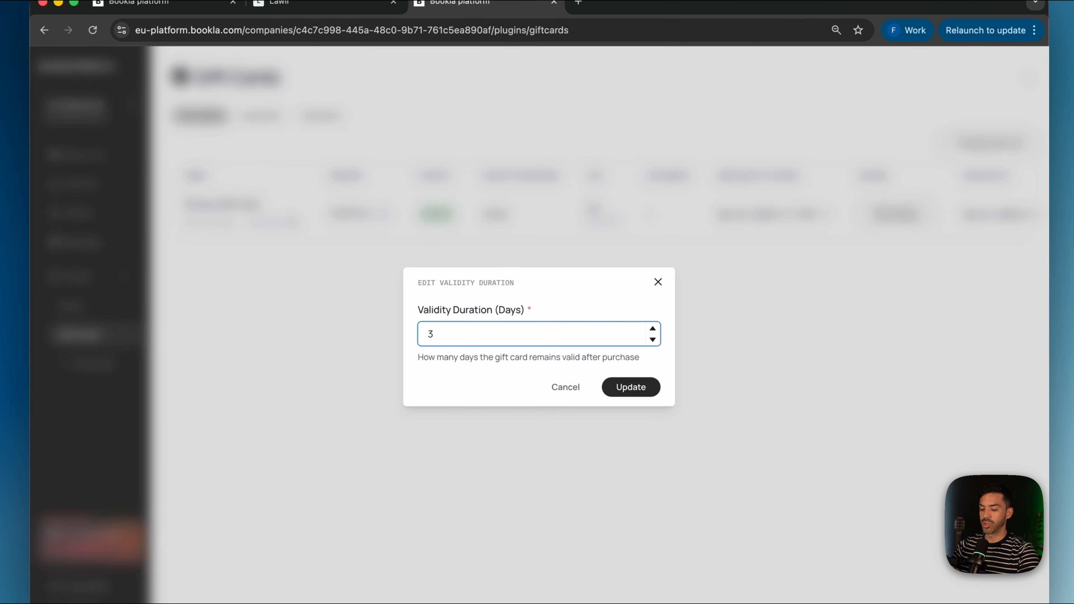
left_click(630, 389)
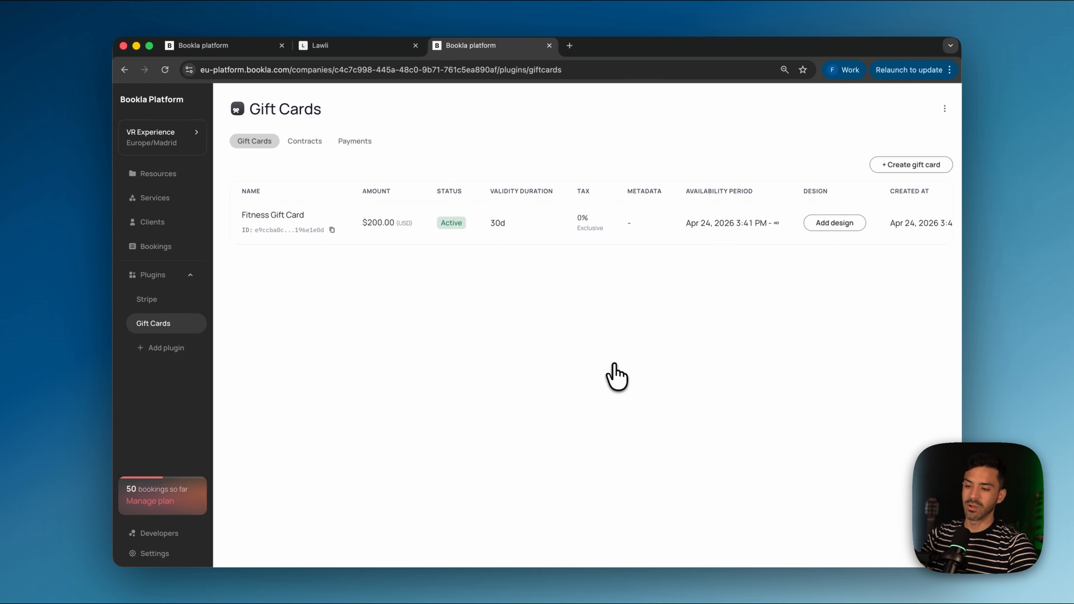
scroll(635, 320, "left", 1)
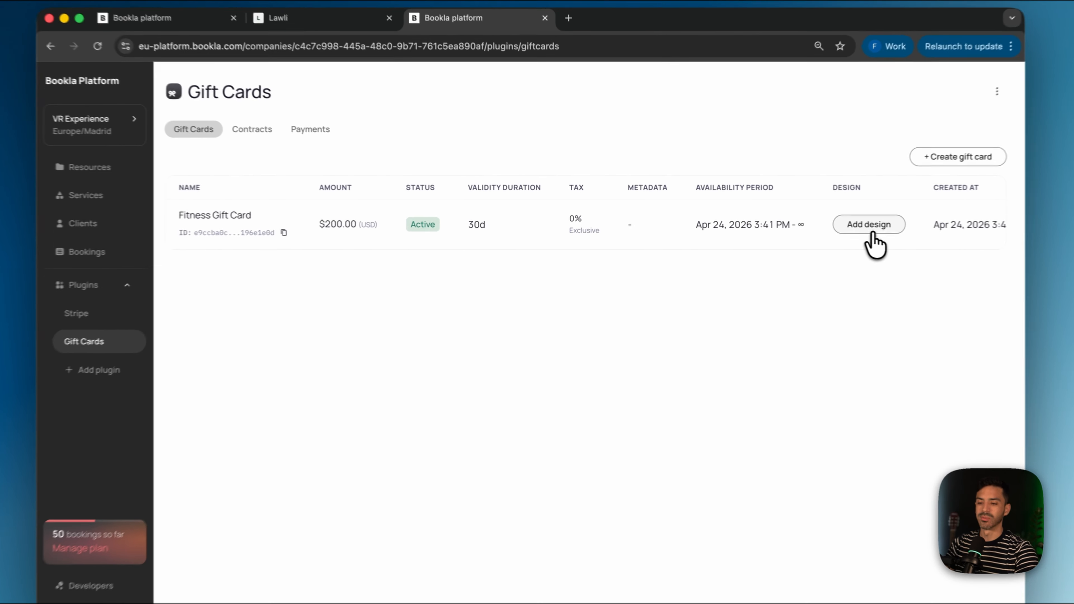
Step: Add a design and upload Gift Card.pdf from Downloads as the PDF template
left_click(825, 224)
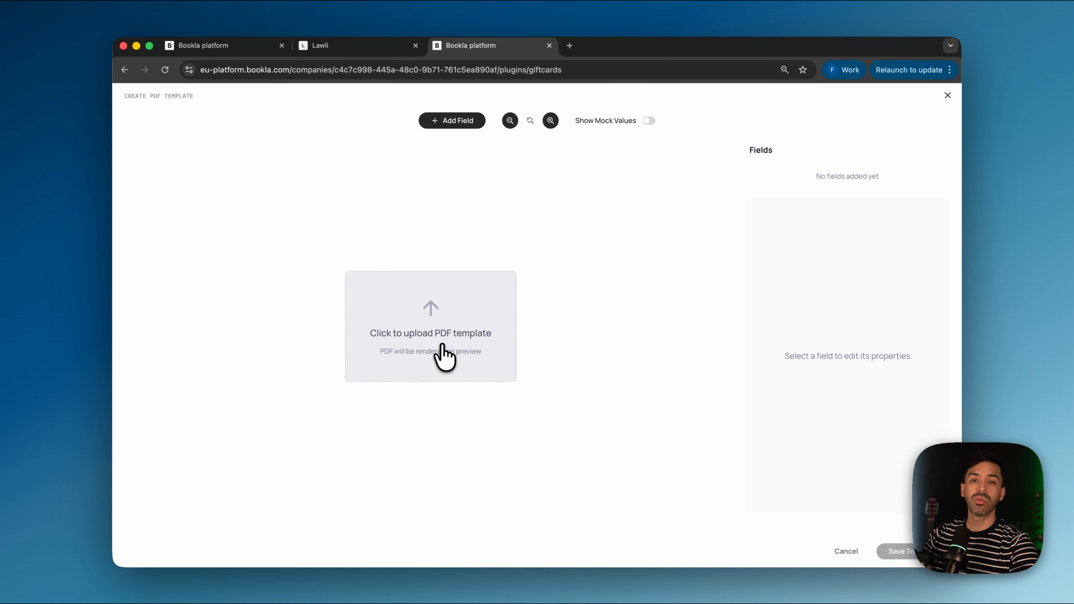
left_click(508, 343)
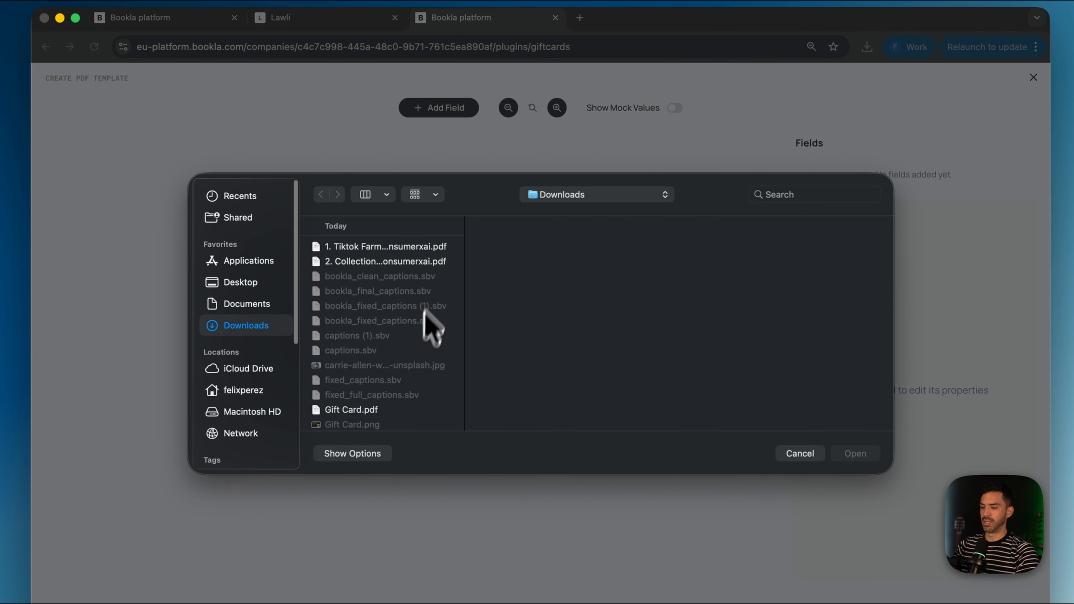
left_click(349, 409)
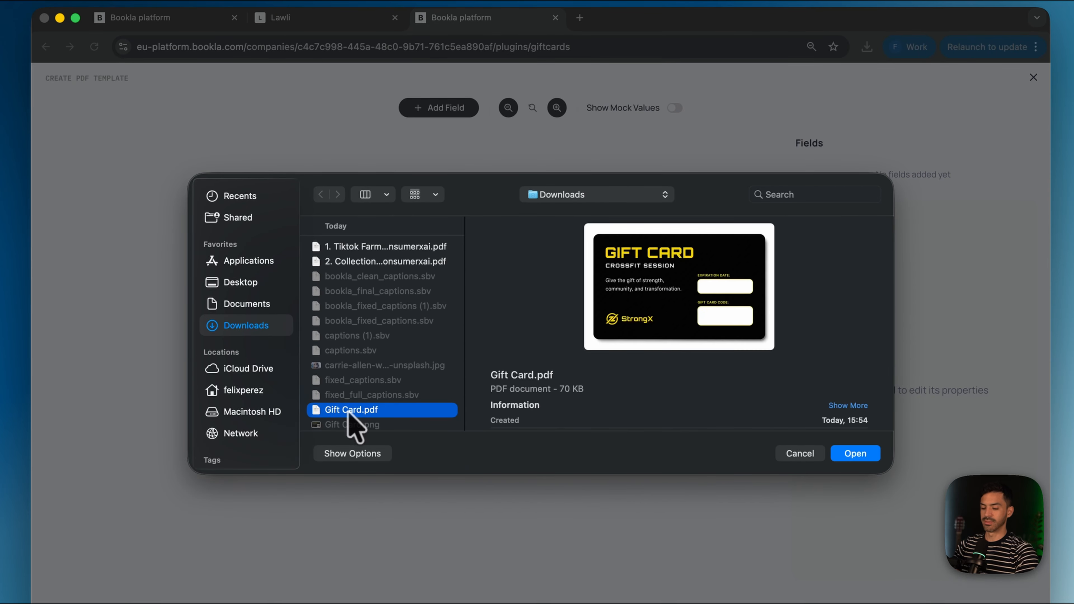
double_click(349, 409)
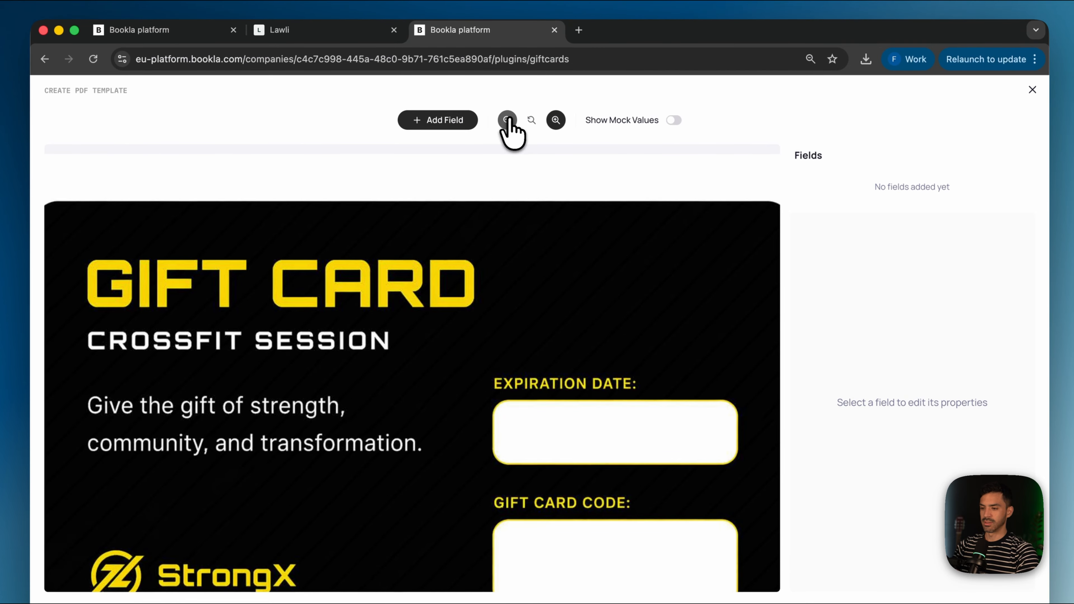
Step: Zoom out so the whole CrossFit card fits, then open the Add Field list
left_click(507, 120)
left_click(507, 120)
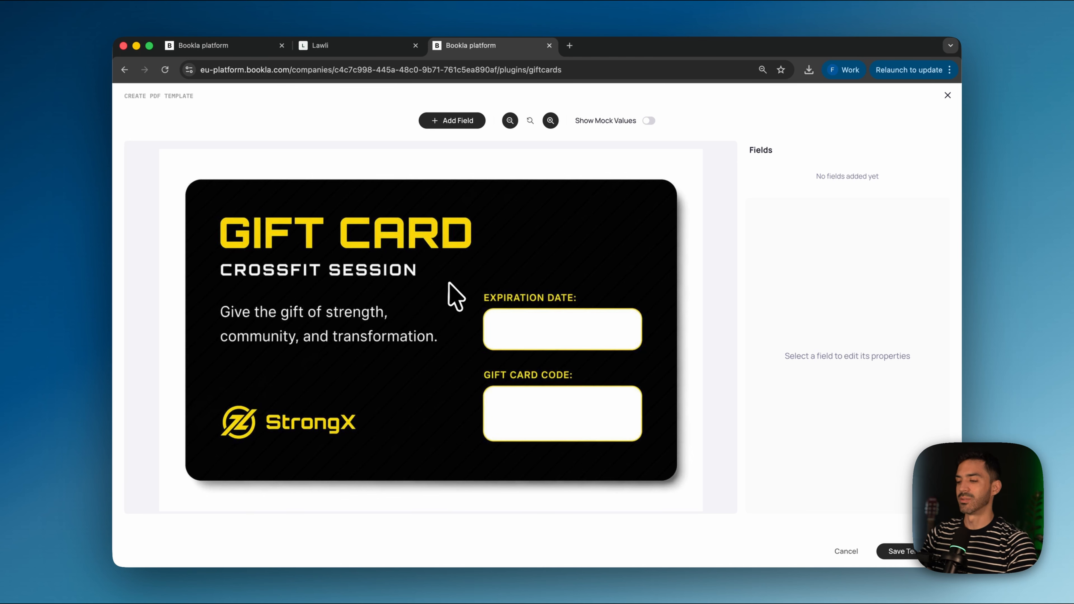
scroll(450, 286, "down", 1)
scroll(366, 349, "up", 1)
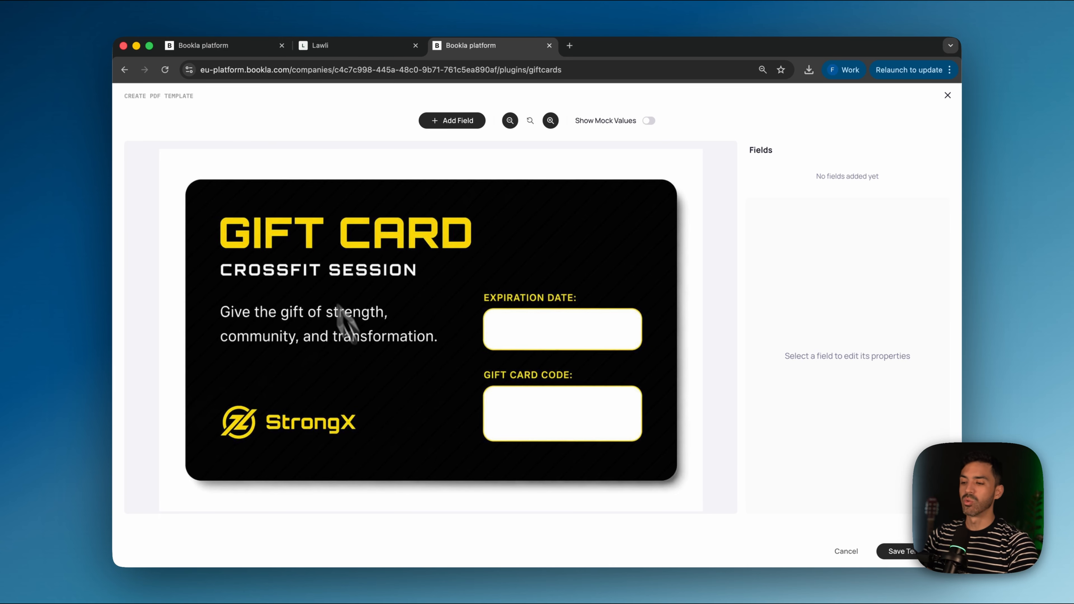
left_click(448, 122)
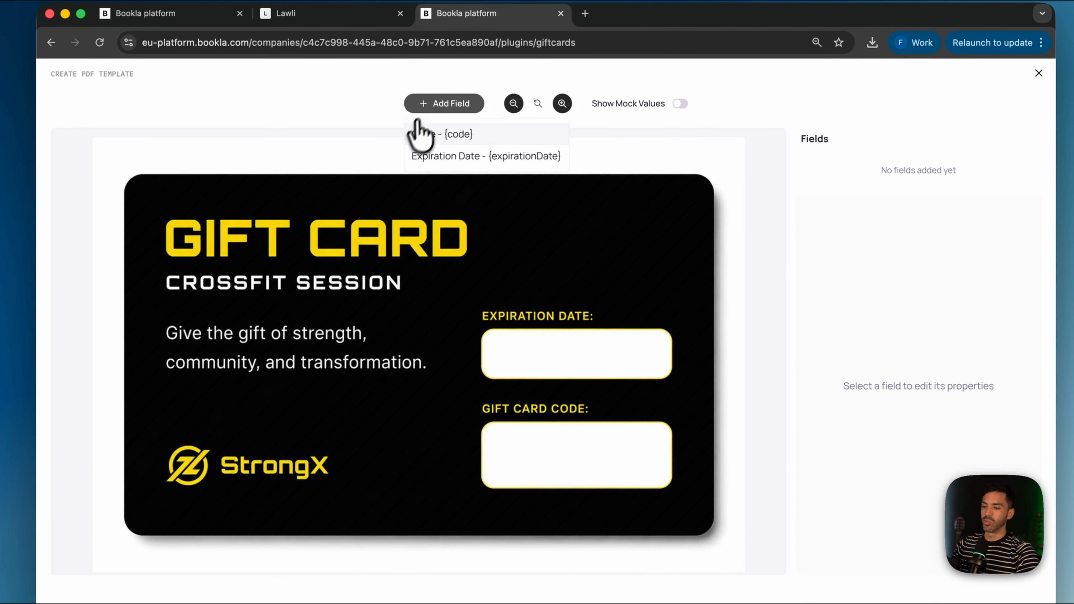
Step: Place the Code field in the Gift Card Code box and Expiration Date in its box
left_click(453, 134)
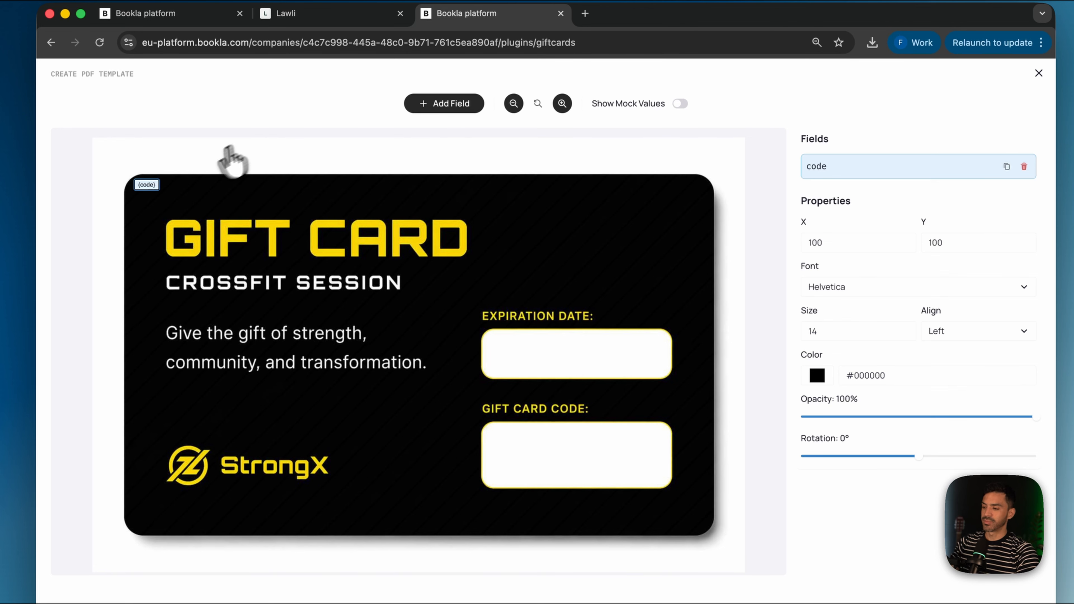
left_click_drag(148, 187, 571, 459)
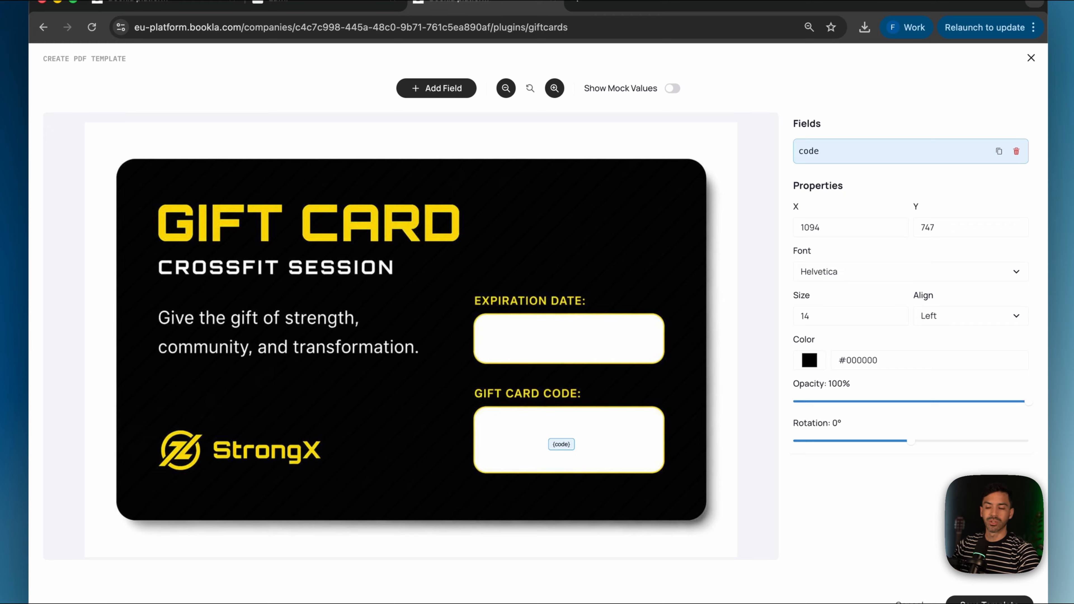
left_click(427, 89)
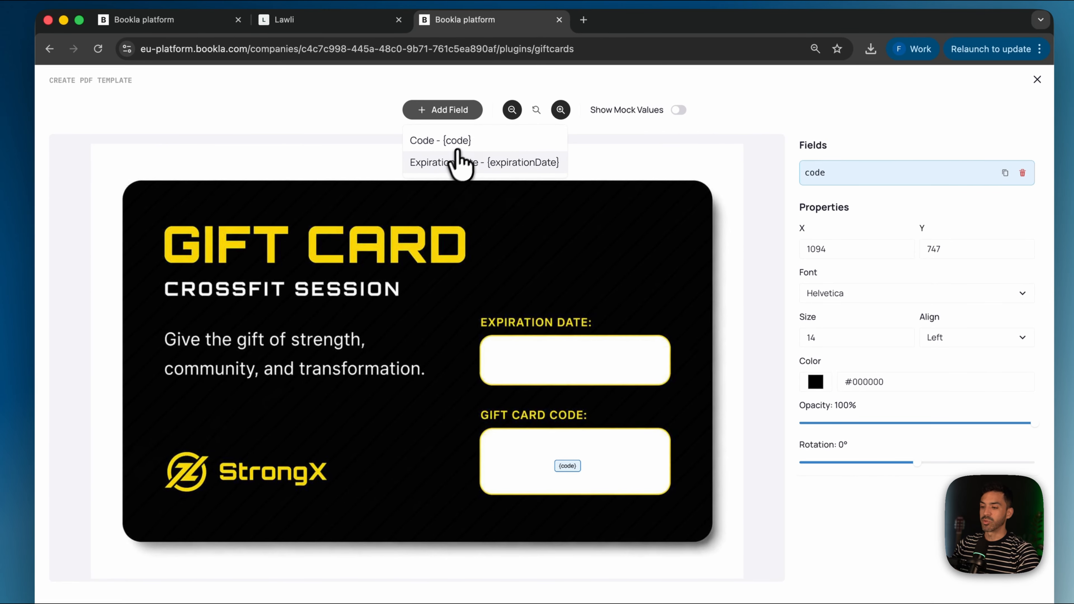
left_click(460, 162)
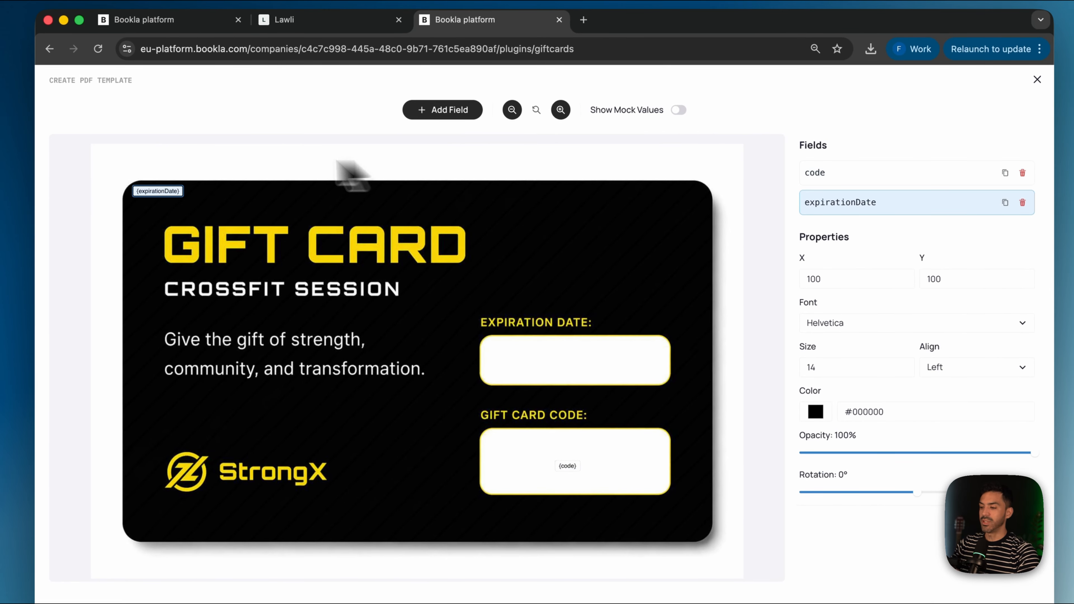
left_click_drag(162, 192, 573, 358)
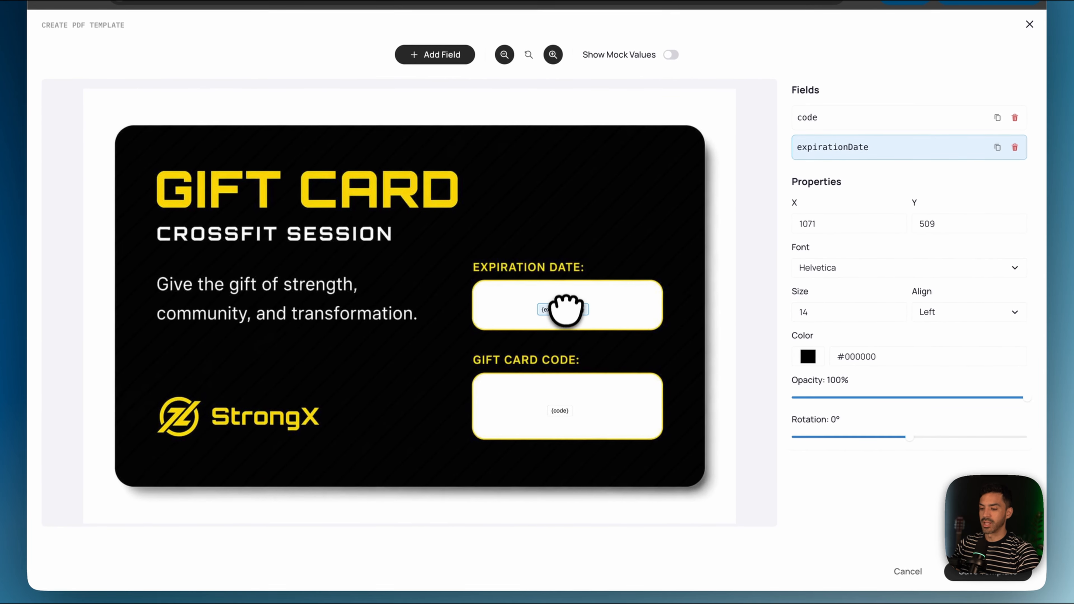
left_click_drag(566, 303, 565, 303)
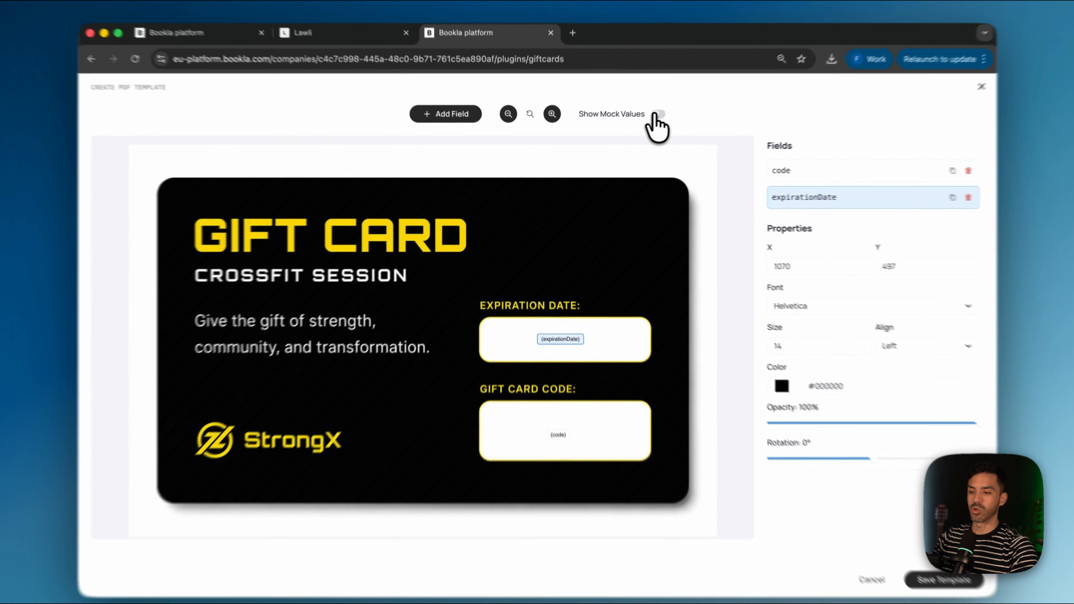
Step: Turn on Show Mock Values and set the code field to size 60, fitted in its box
left_click(642, 122)
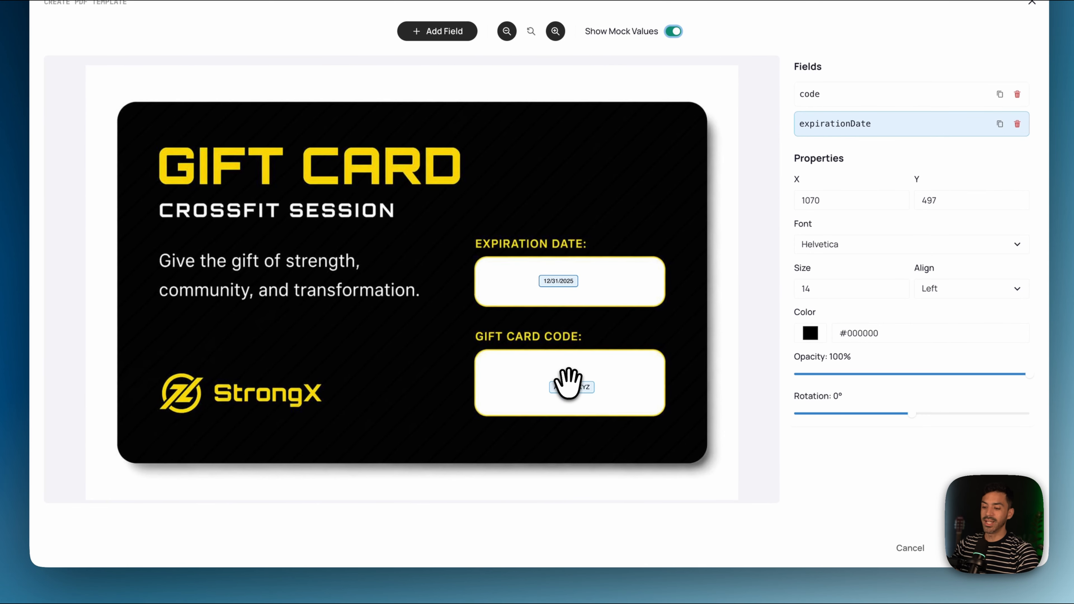
left_click(562, 426)
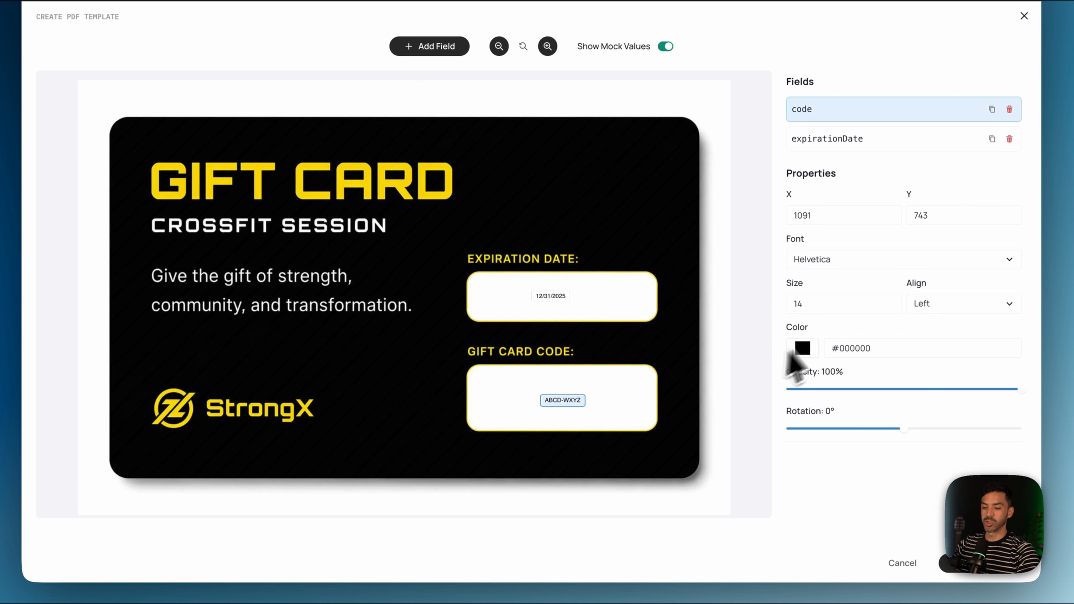
double_click(813, 303)
type("60")
left_click_drag(585, 400, 586, 402)
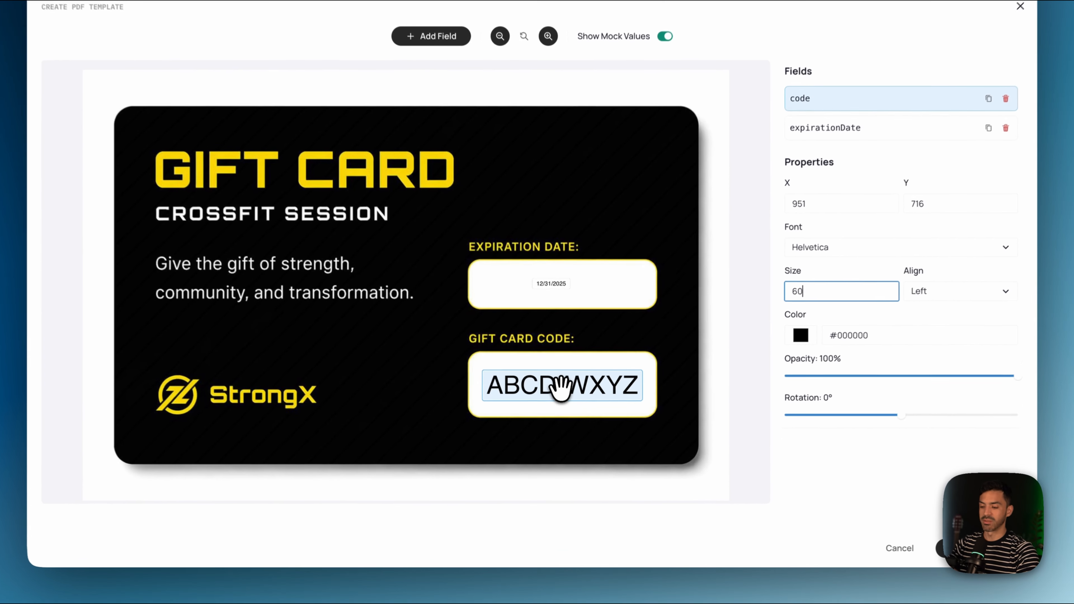
left_click_drag(562, 419, 558, 389)
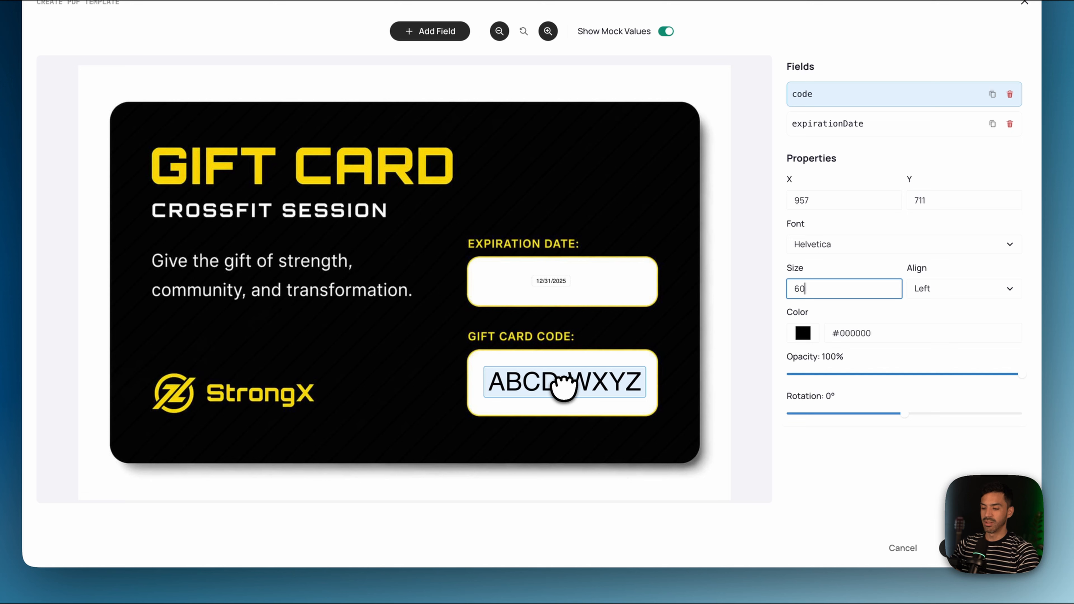
Step: Set the expiration date field to size 50 and centre it in its box
left_click(558, 279)
left_click_drag(814, 295, 758, 297)
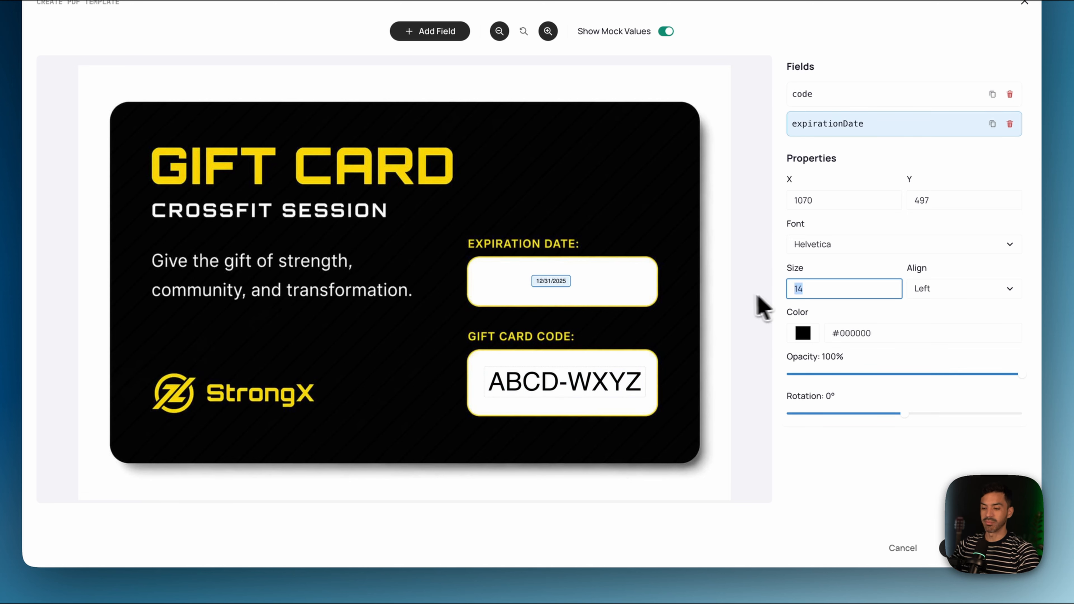
type("50")
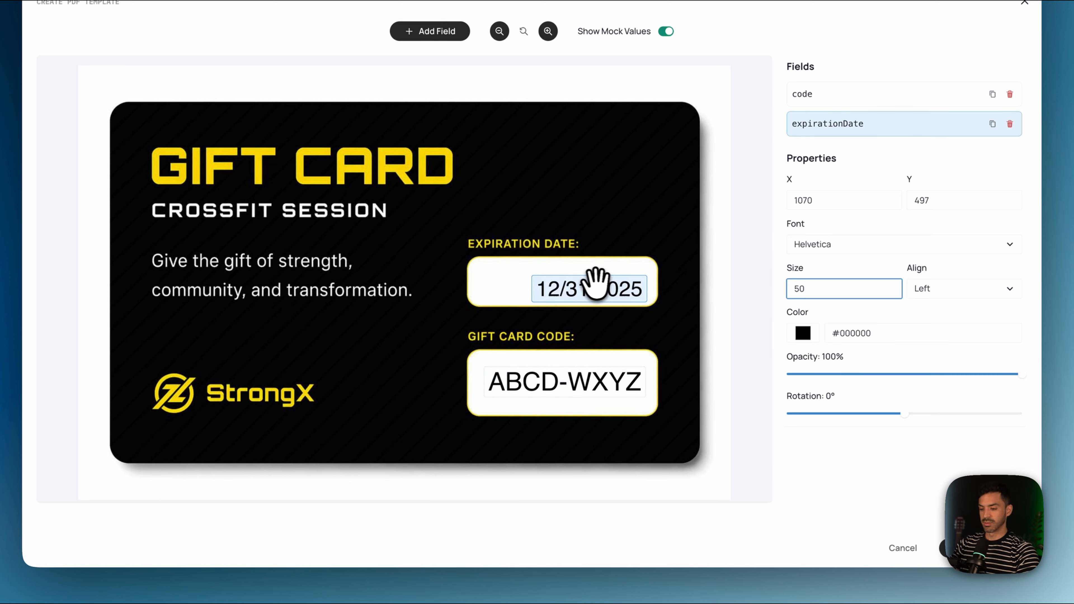
left_click_drag(594, 283, 568, 280)
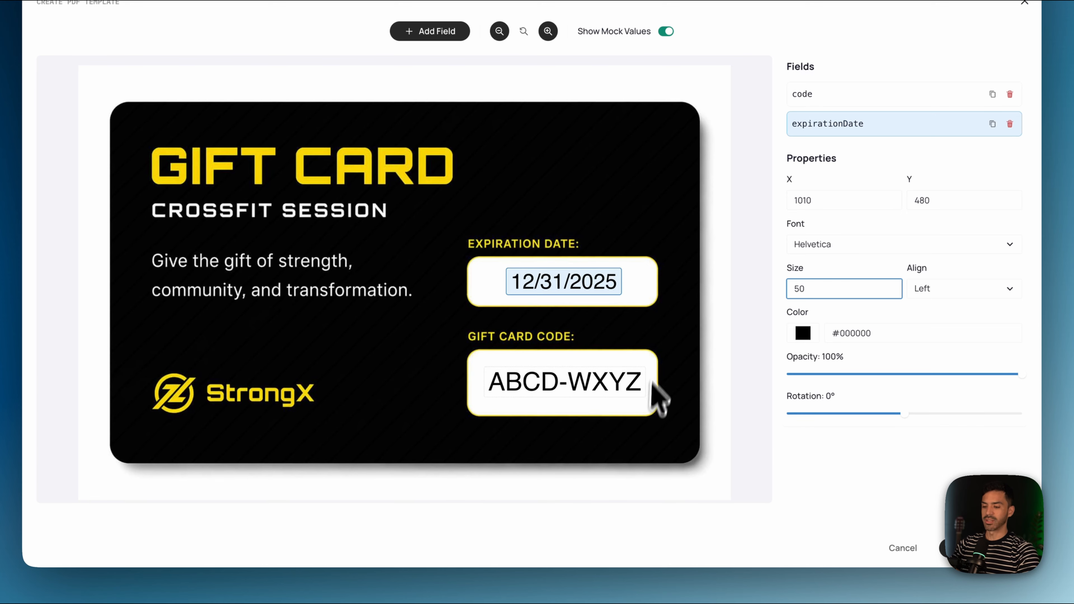
Step: Change the expiration date text colour to bright yellow
left_click(809, 337)
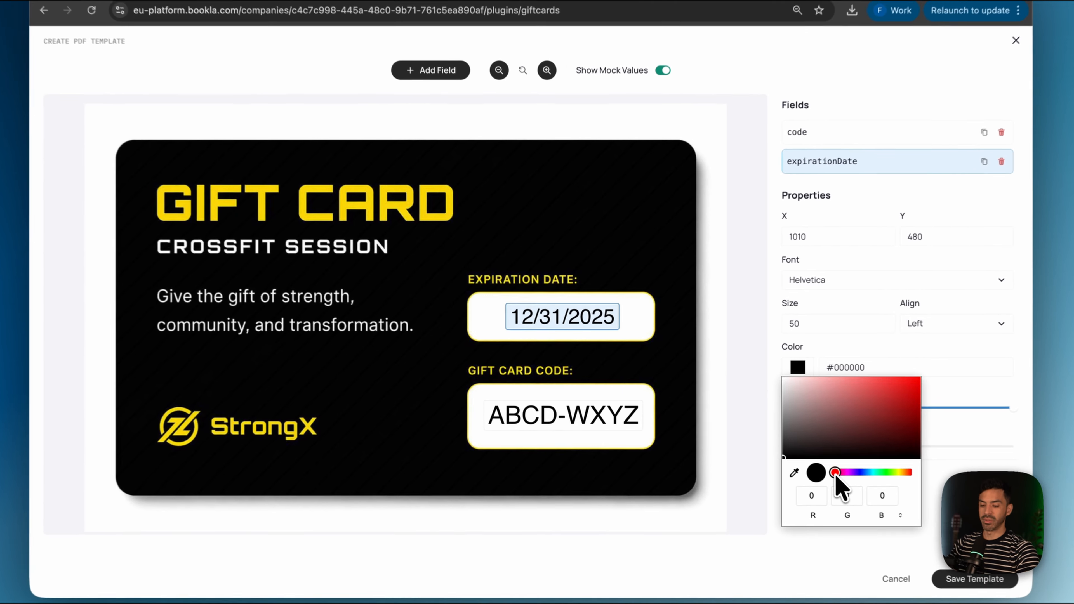
left_click_drag(835, 473, 897, 472)
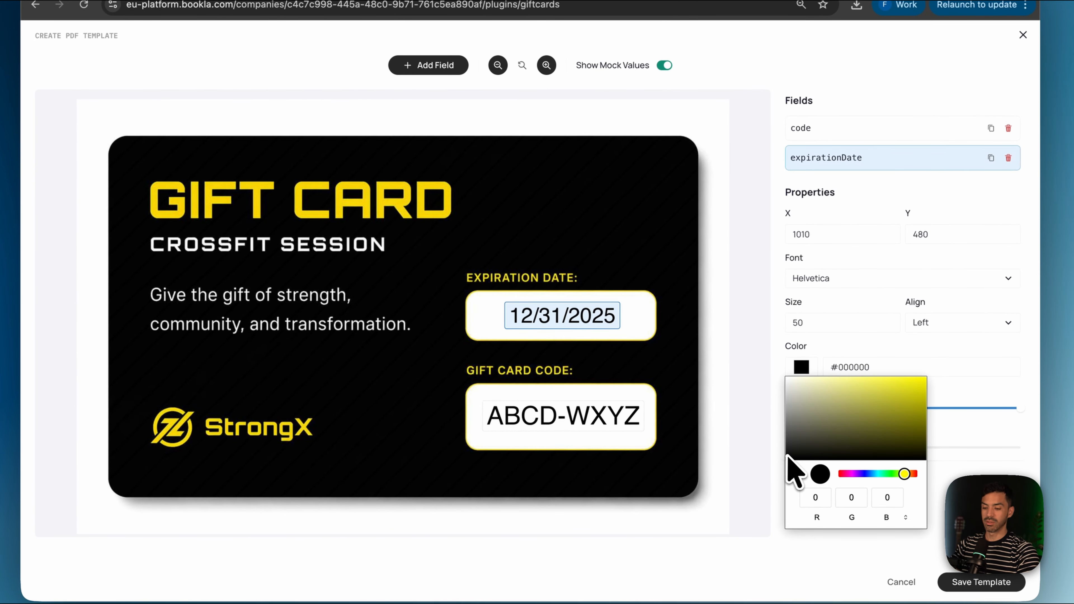
left_click_drag(787, 456, 918, 378)
left_click(638, 235)
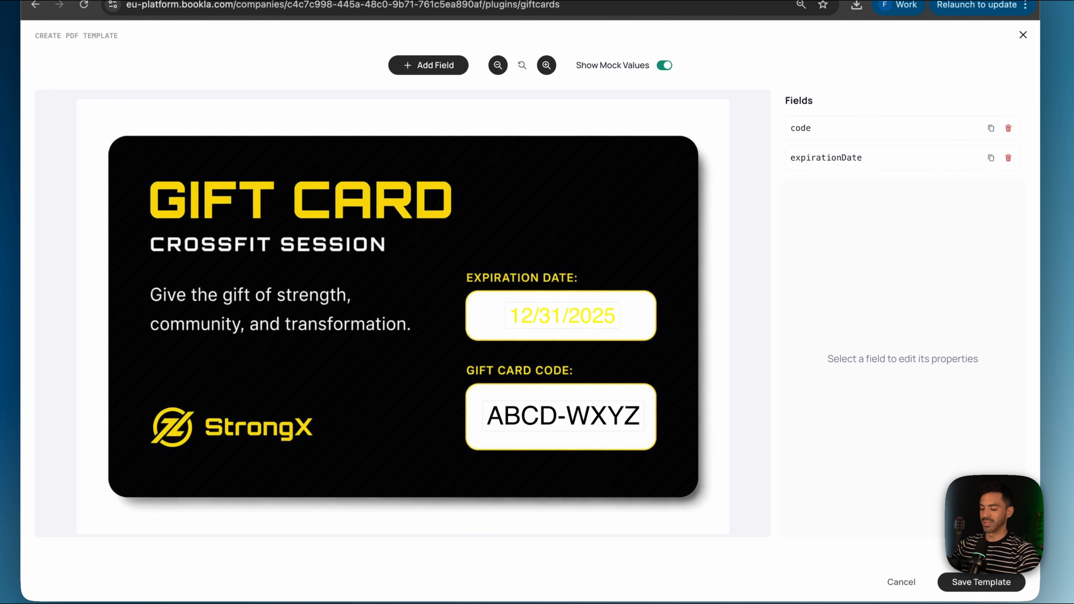
Step: Change the expiration date field's text colour back to black #000000
left_click(592, 311)
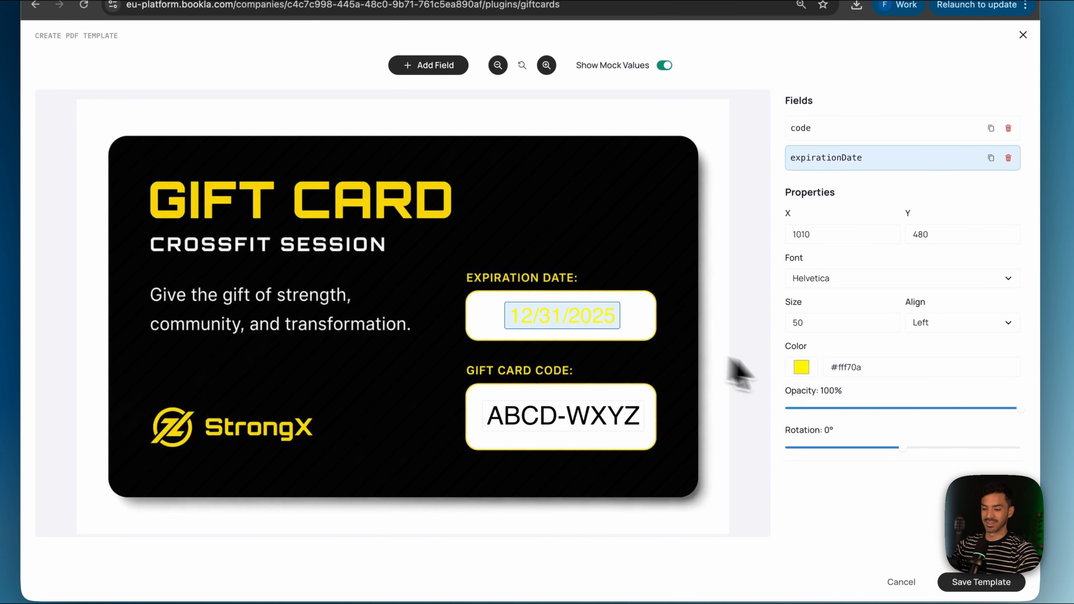
left_click(801, 367)
left_click_drag(914, 385, 793, 459)
left_click(712, 383)
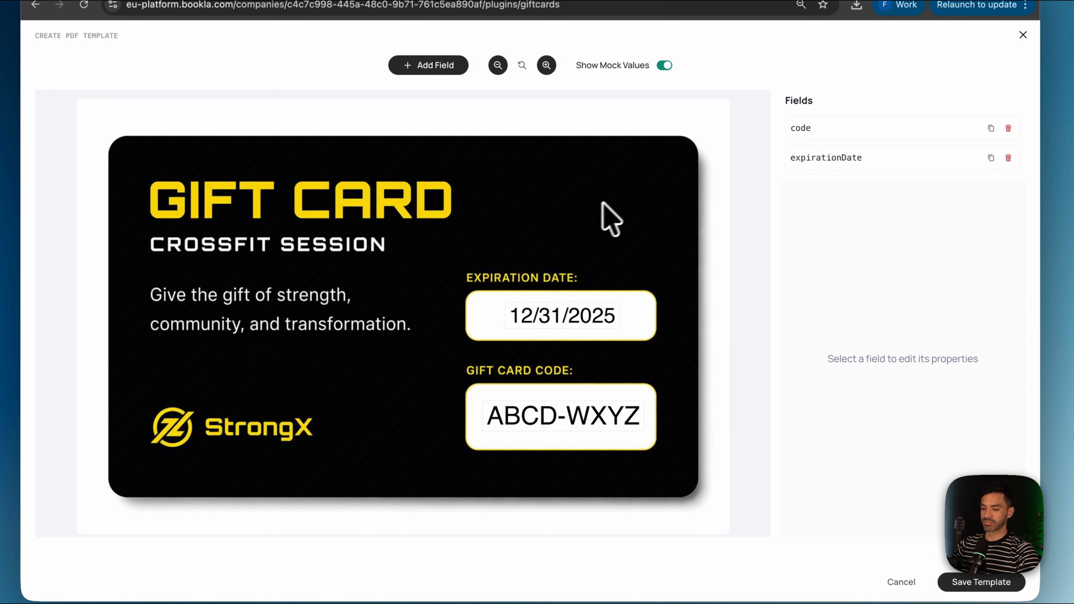
Step: Check the expiration date's Helvetica font, then save the gift card template
left_click(564, 310)
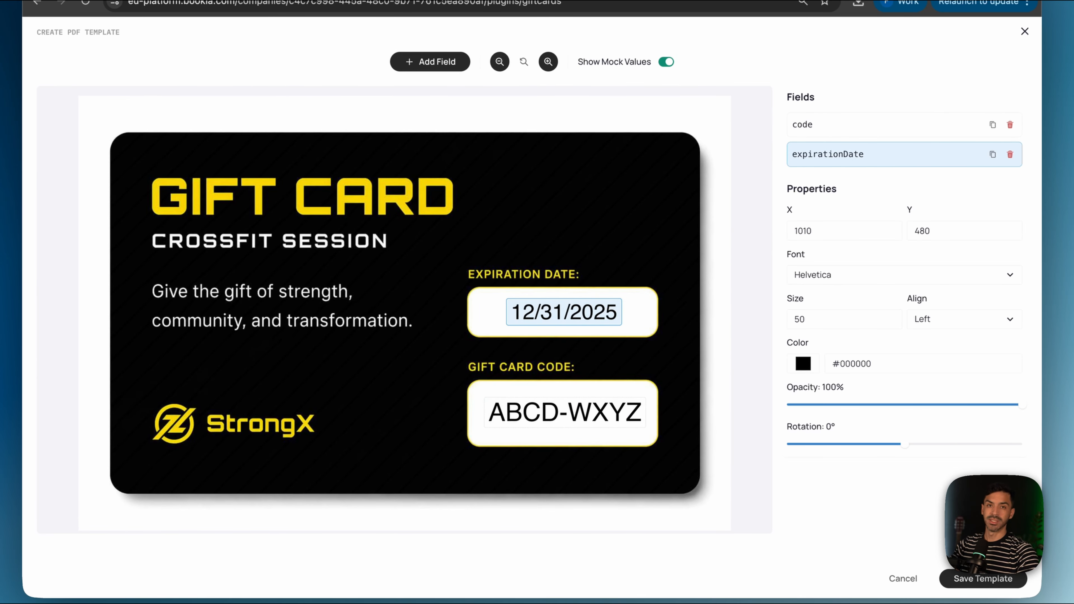
left_click(901, 274)
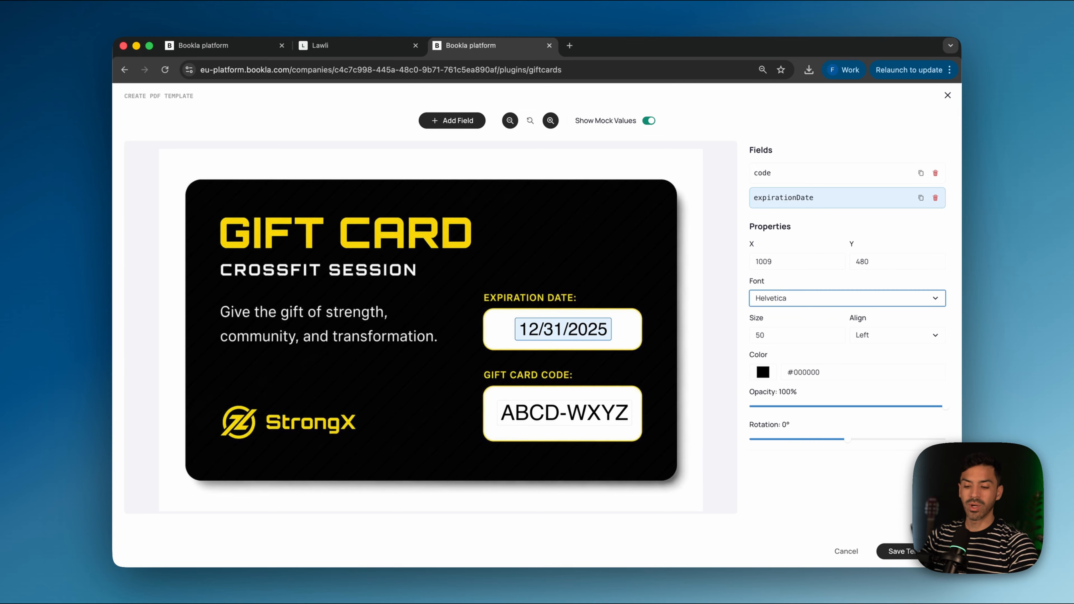
left_click(905, 552)
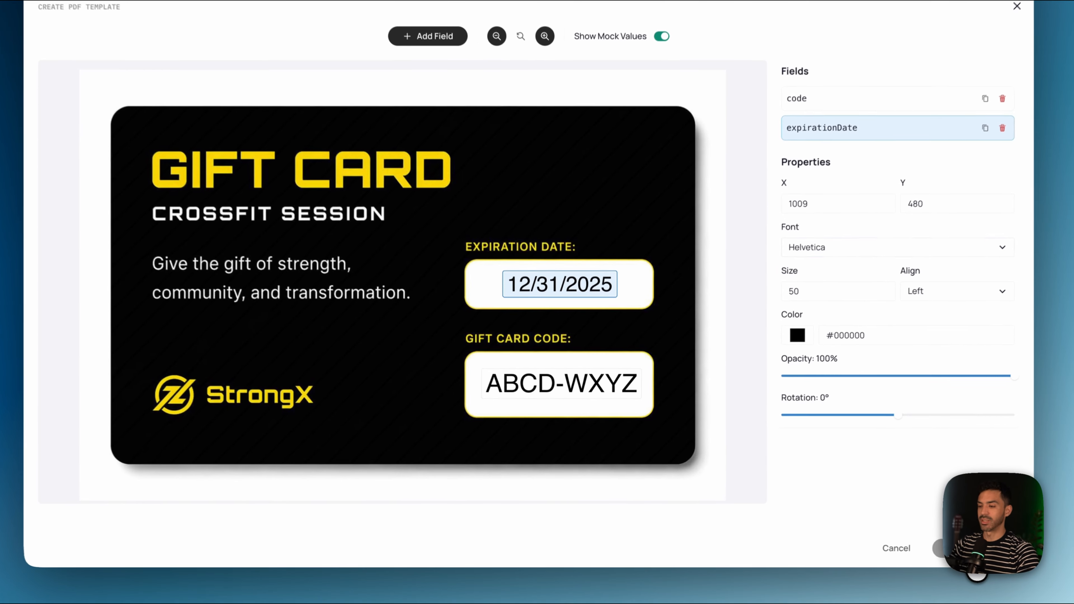
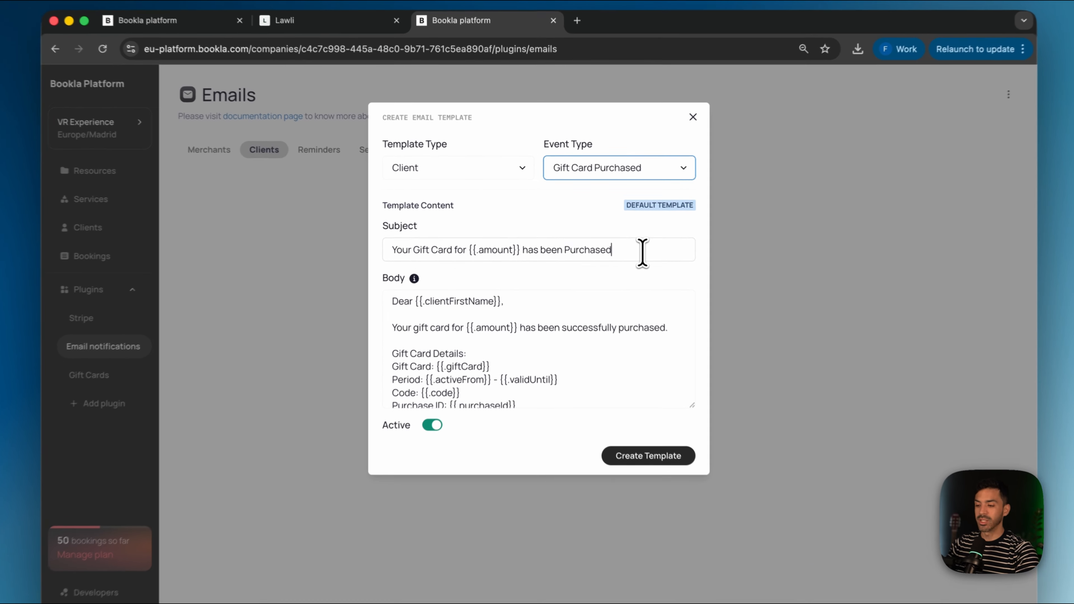
left_click(626, 242)
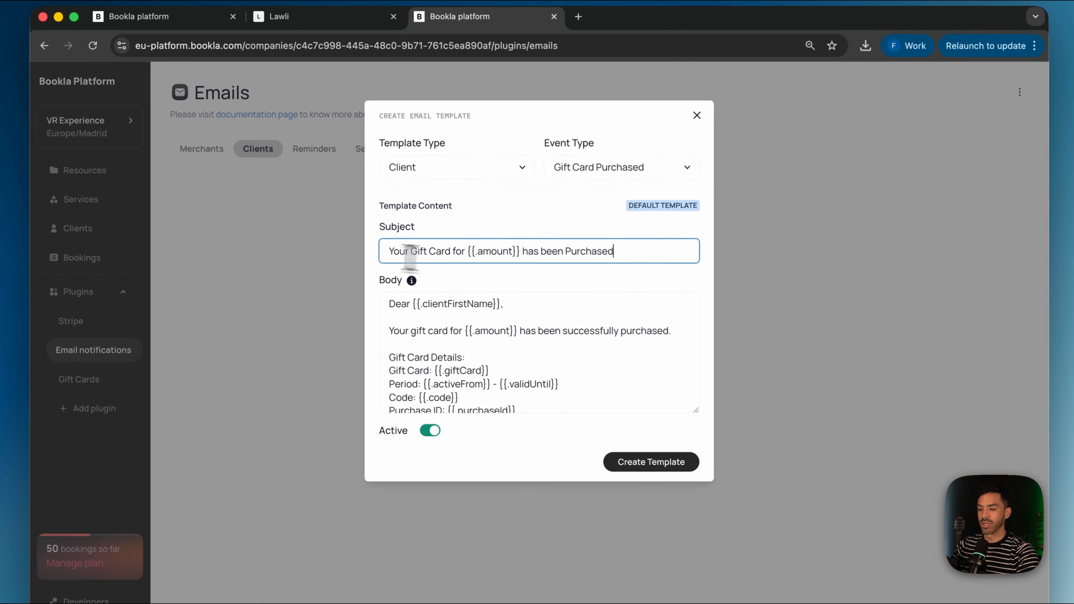
triple_click(427, 241)
left_click(654, 281)
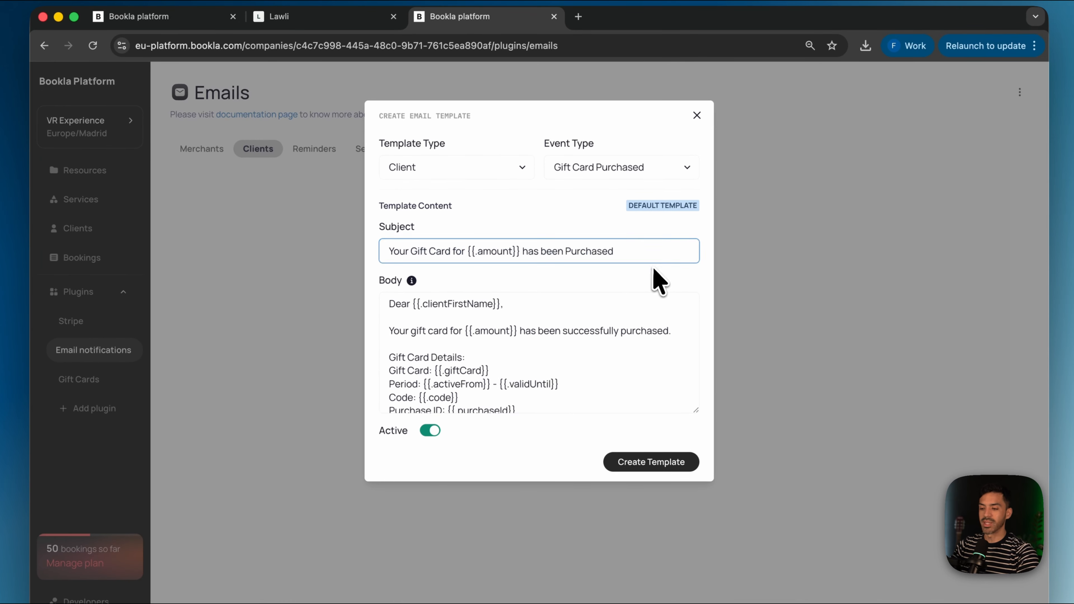
left_click_drag(520, 252, 465, 251)
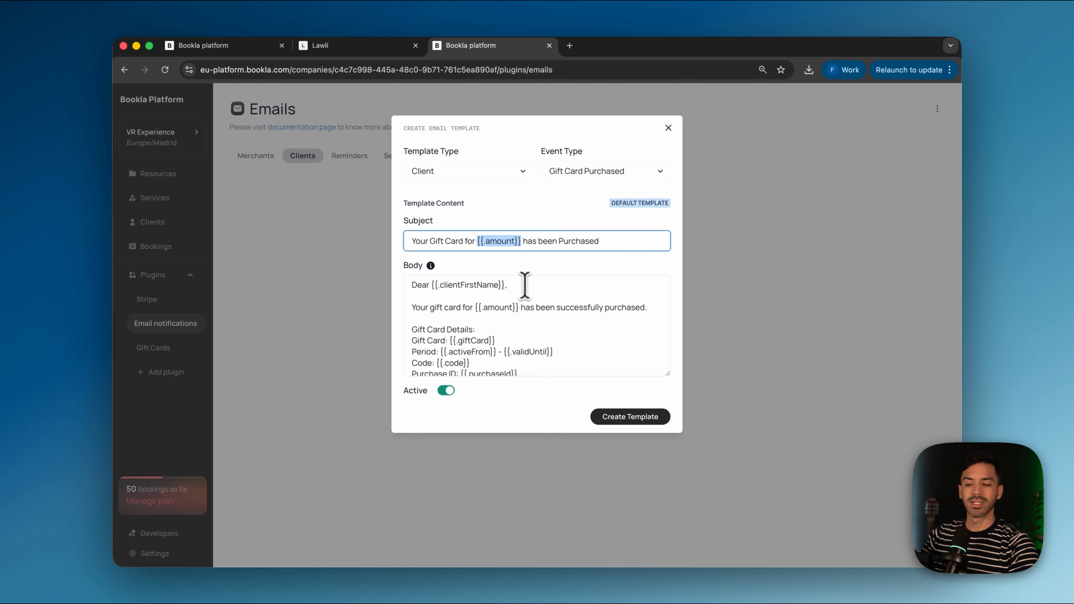
left_click(507, 329)
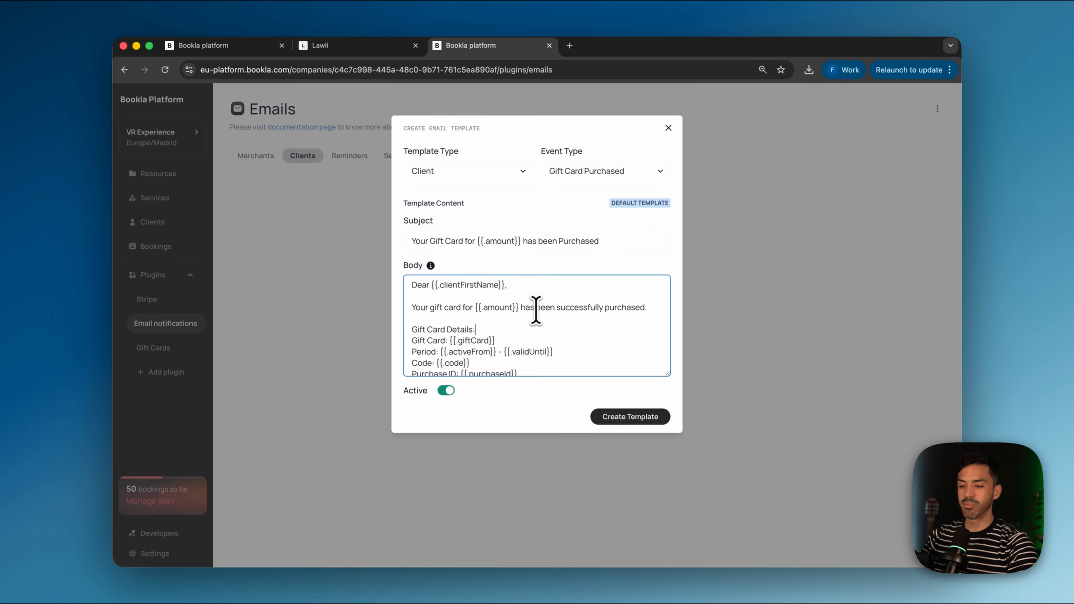
scroll(535, 319, "down", 1)
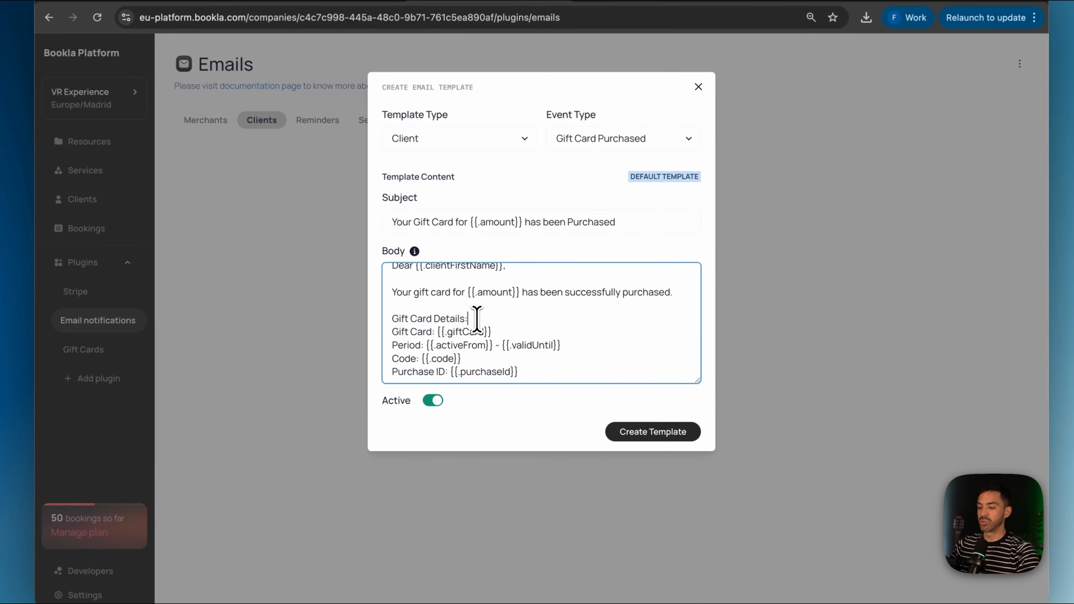
Step: Replace 'Gift Card Details:' with 'Find below the details of your gift card:', then add a fitness-program wish and 'Kind Regards'
left_click_drag(482, 320, 382, 328)
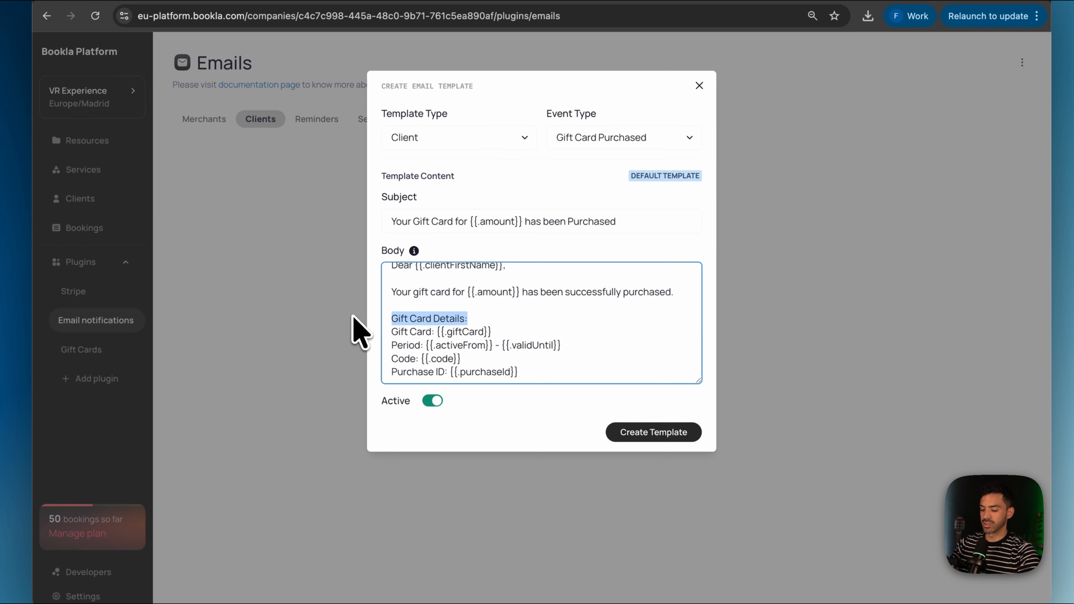
type("Find below ")
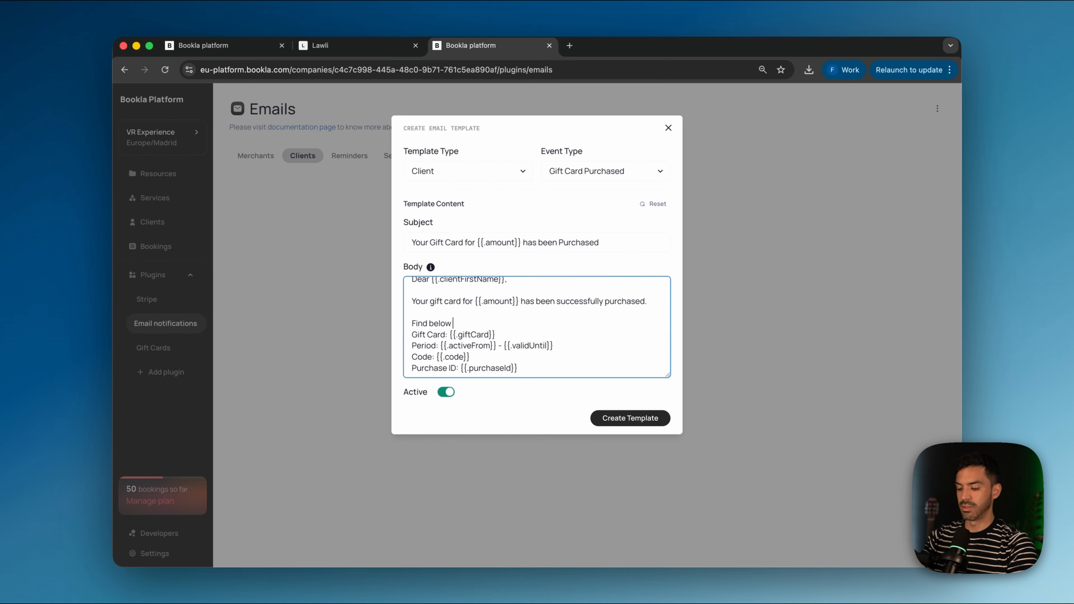
type("the details of your gift card")
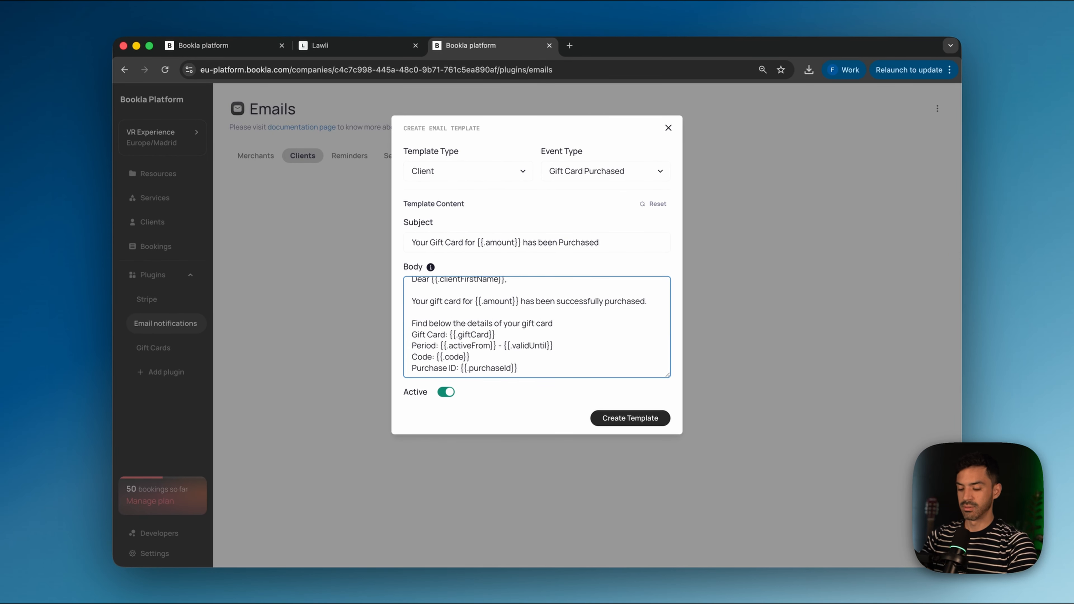
type(":")
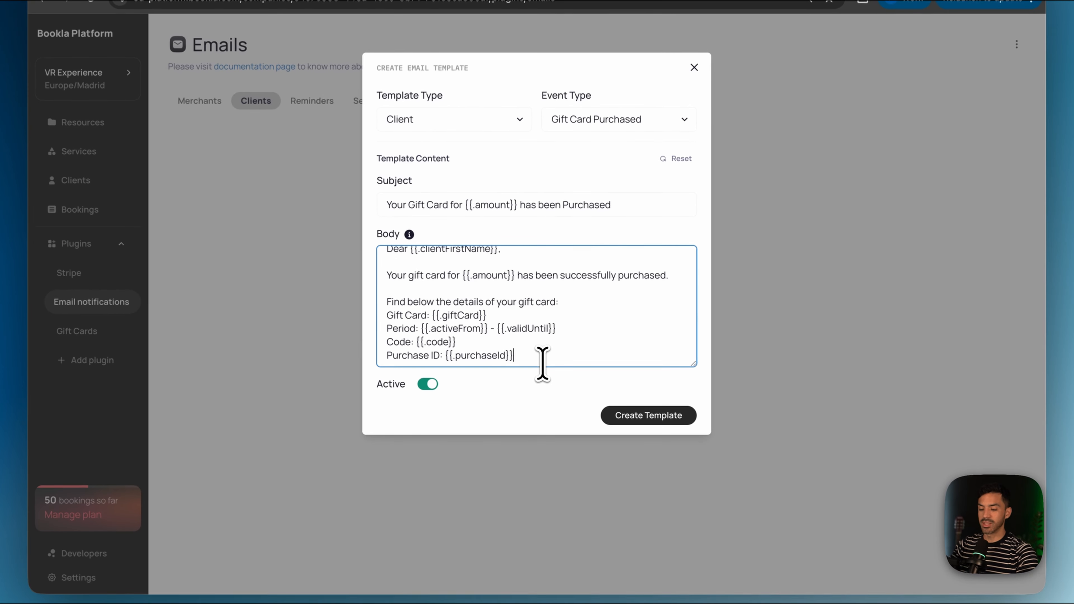
key("Return")
key("Return")
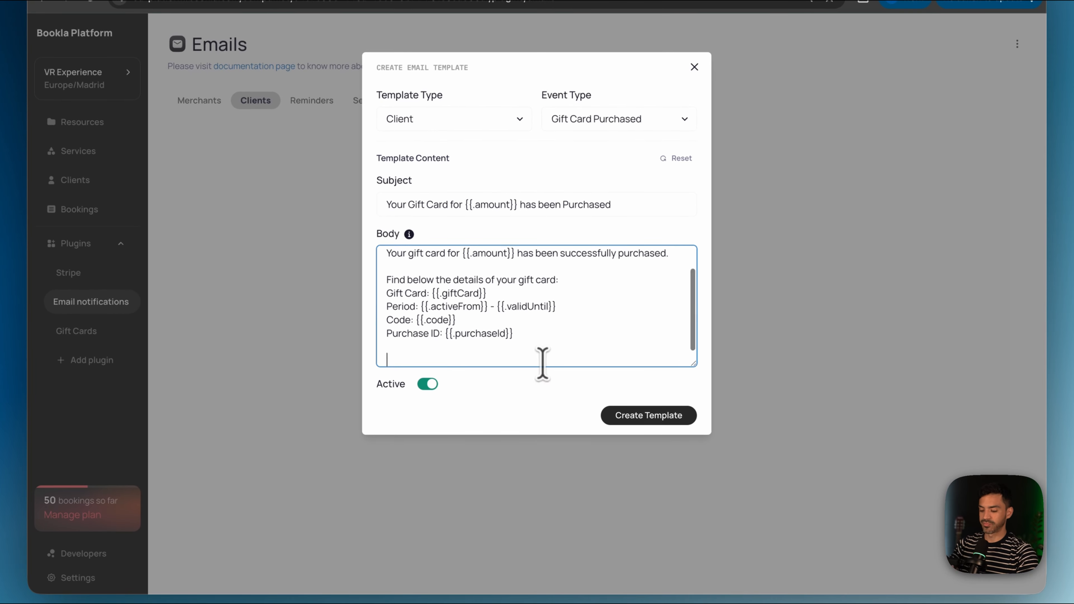
type("I hope you or")
type(" whoever will use this gift card")
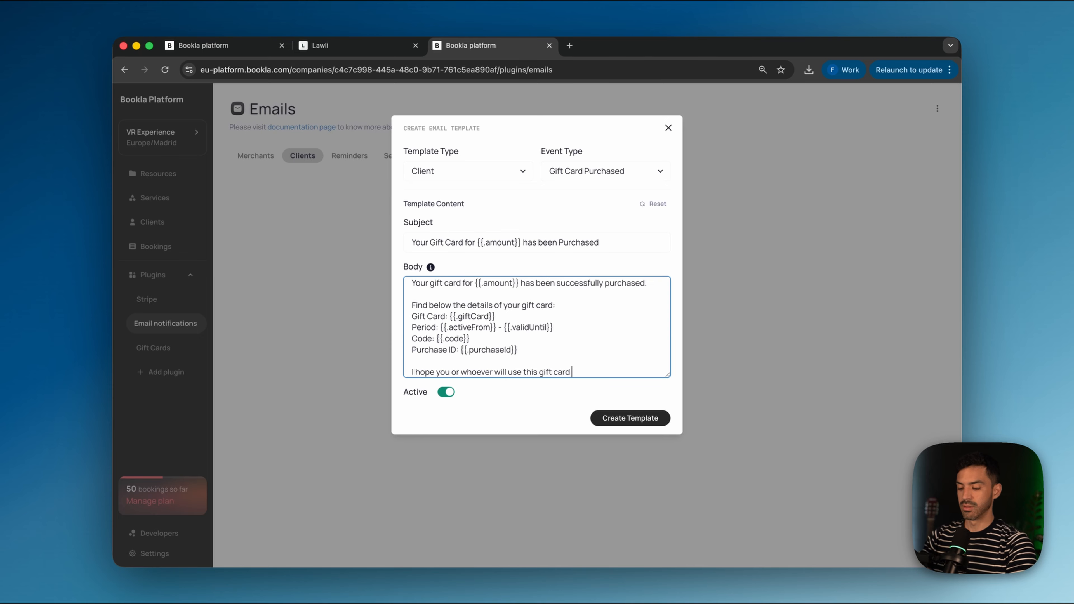
type("ir life wit")
type("ogram")
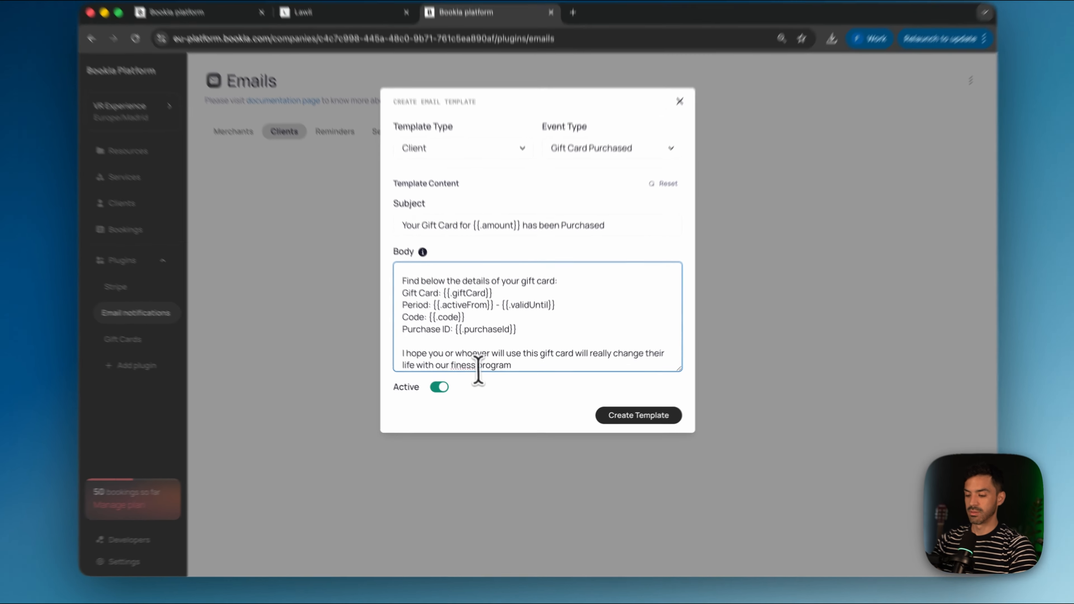
key("Return")
key("Return")
type("Kind Regards")
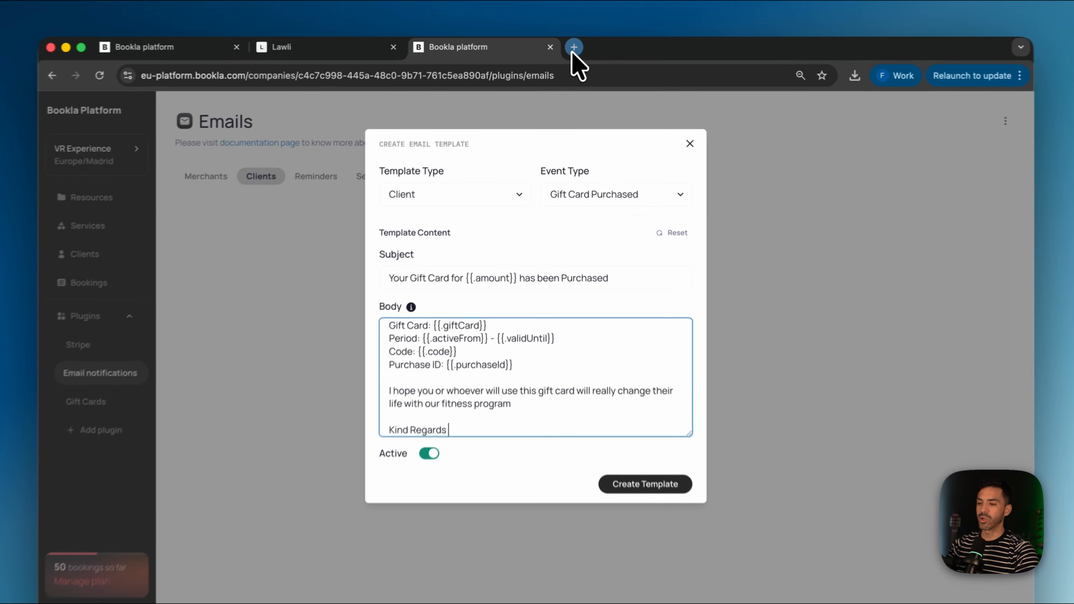
left_click(569, 45)
Step: Open the Notification Creation guide under Plugins > Email Notifications on docs.bookla.com
type("docs.bookl")
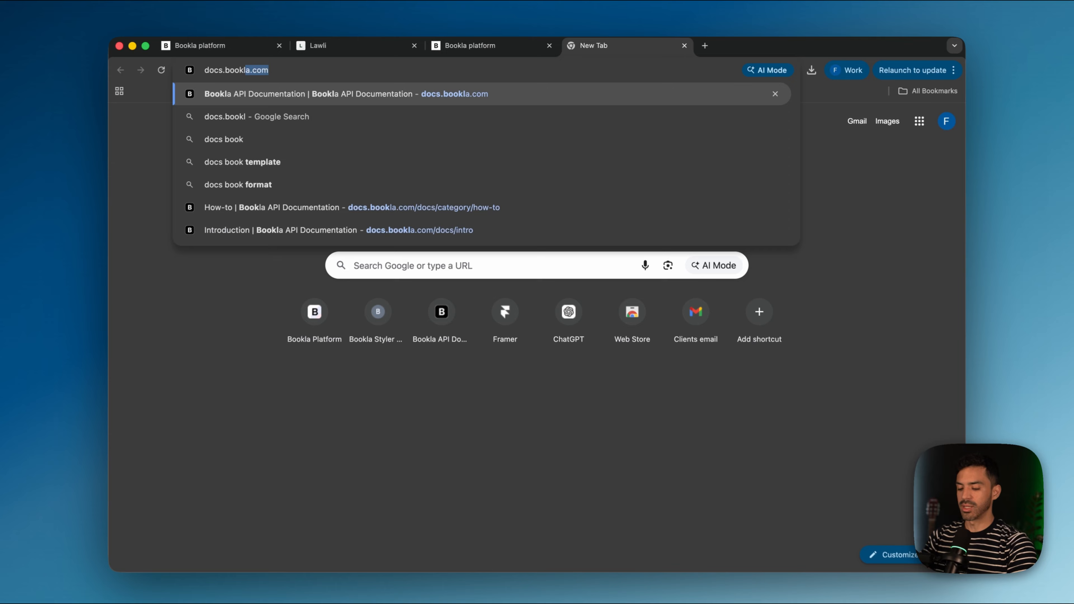
type("a.com")
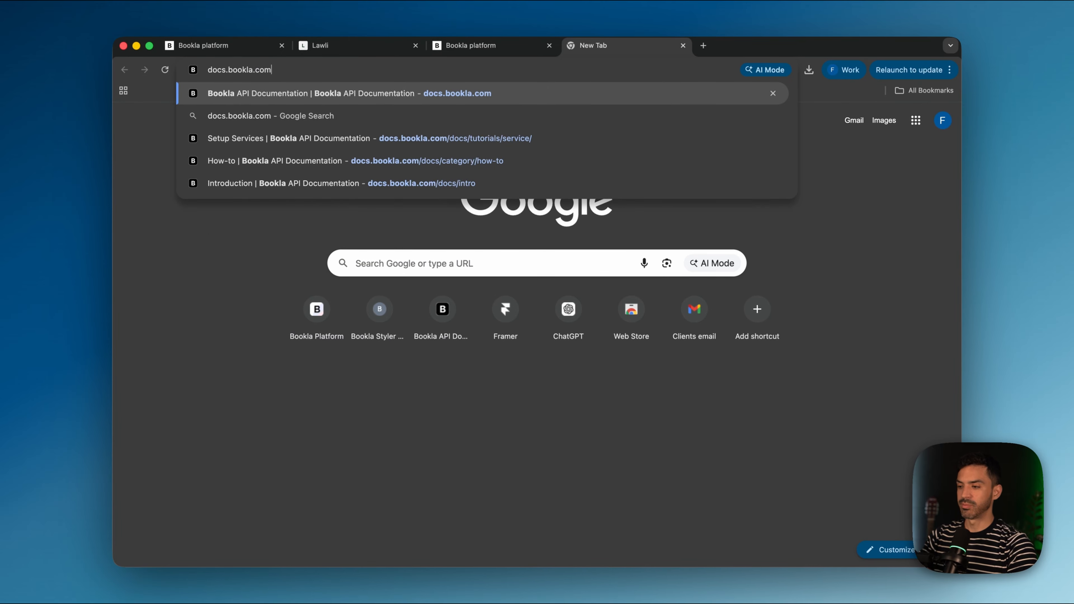
key("Return")
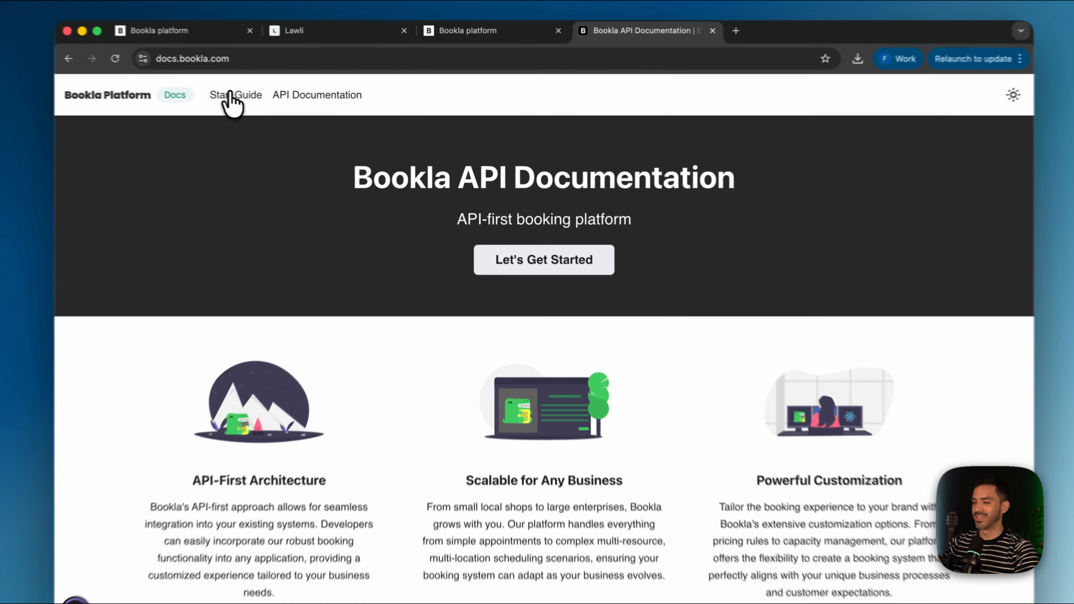
left_click(269, 101)
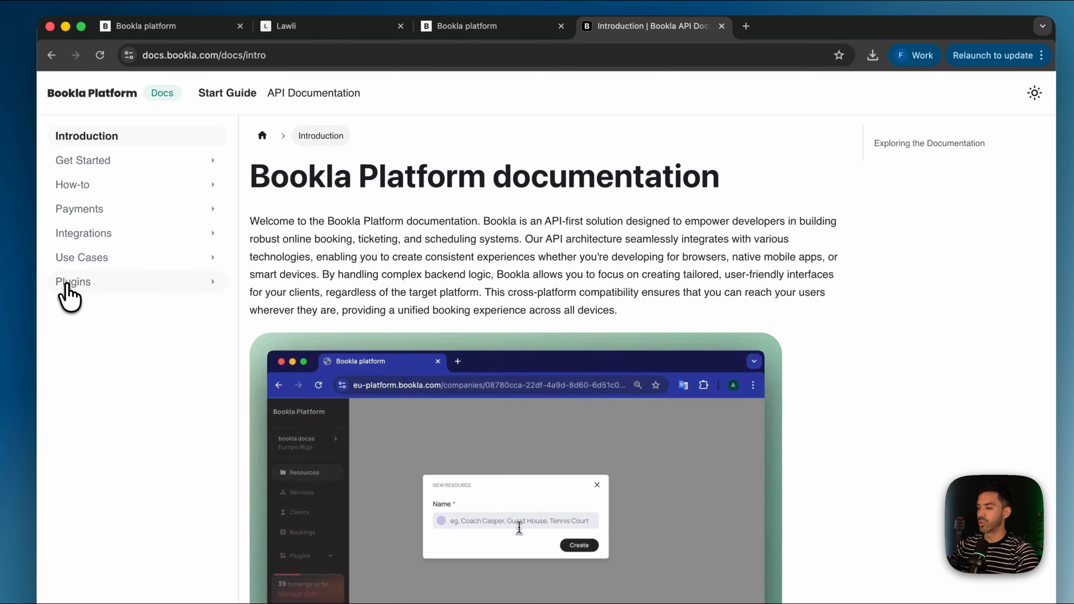
left_click(73, 281)
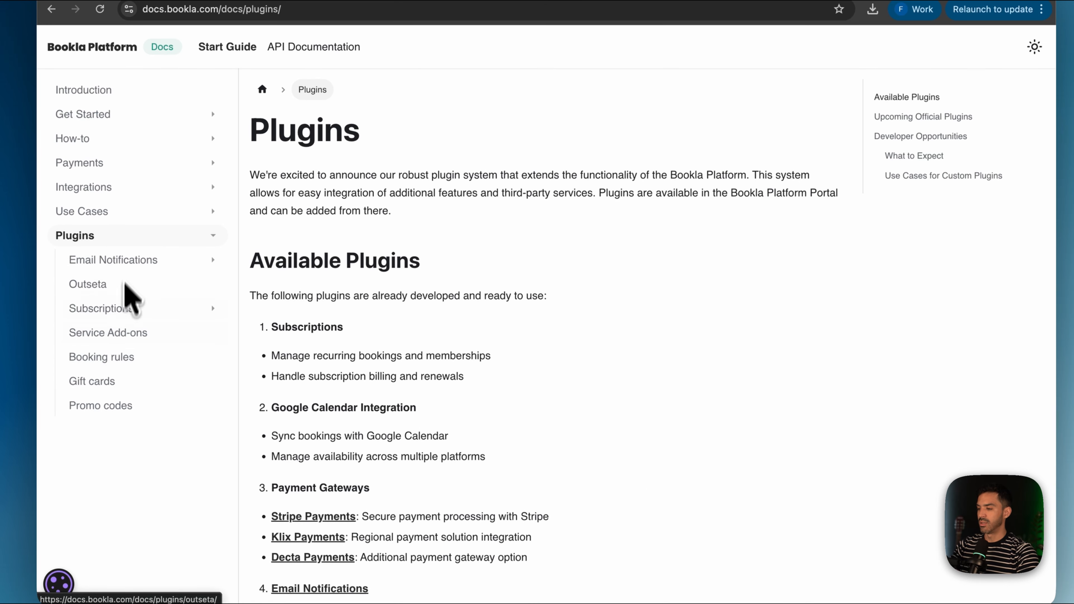
left_click(124, 306)
left_click(351, 287)
Step: Find the {{.company}} variable in the guide and return to the Bookla template tab
scroll(408, 402, "down", 20)
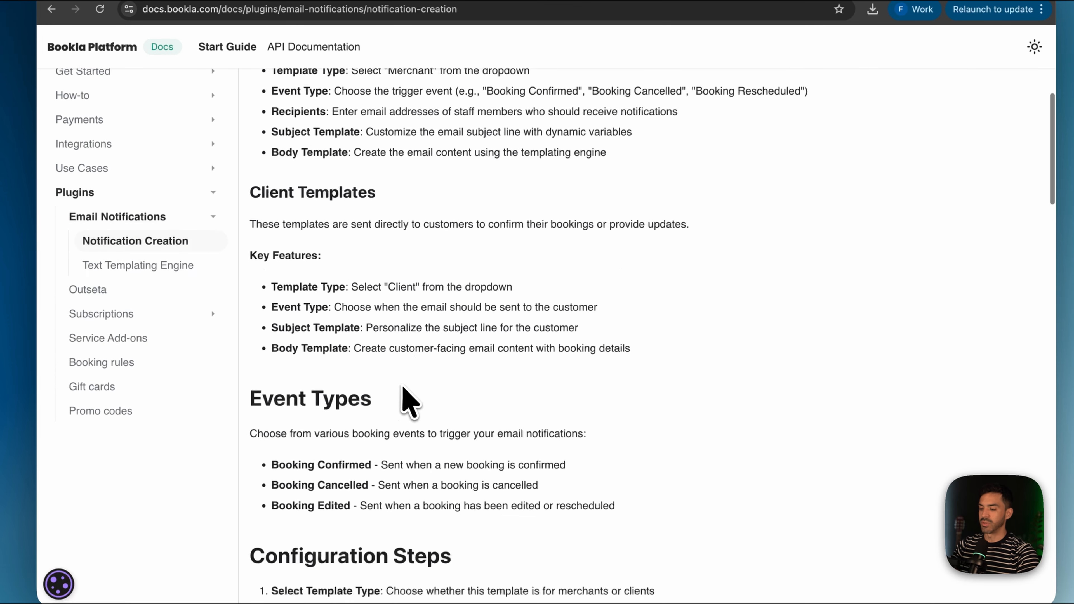
scroll(402, 386, "up", 1)
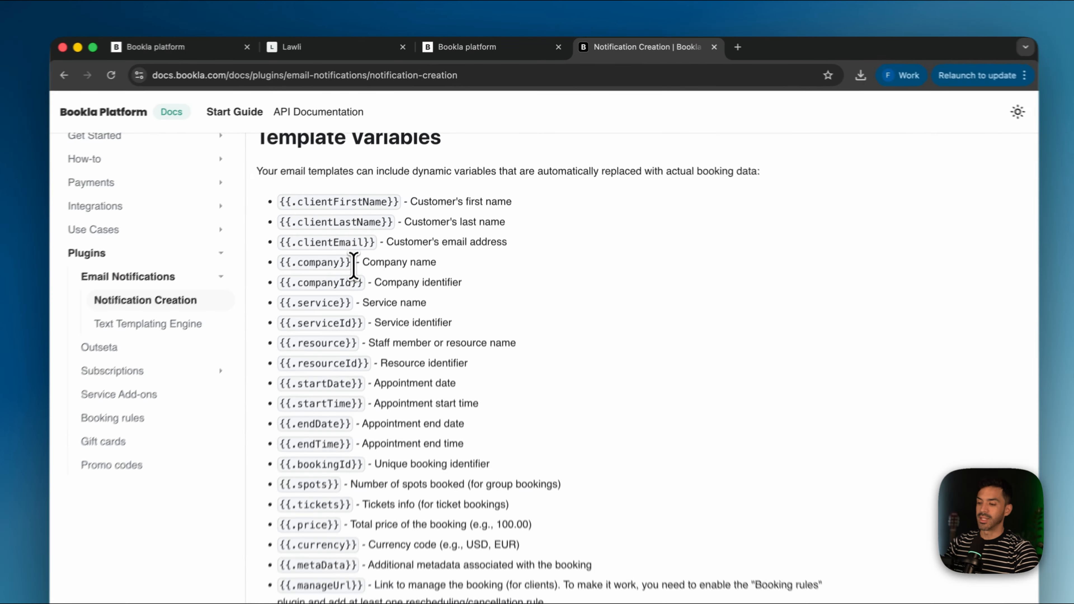
left_click_drag(371, 230, 304, 228)
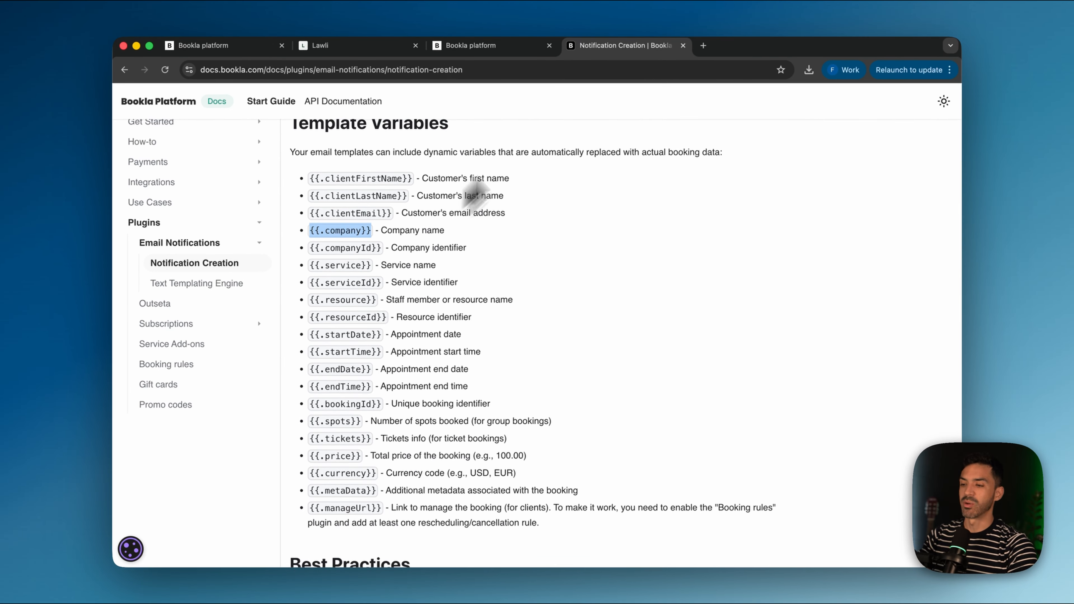
left_click(475, 46)
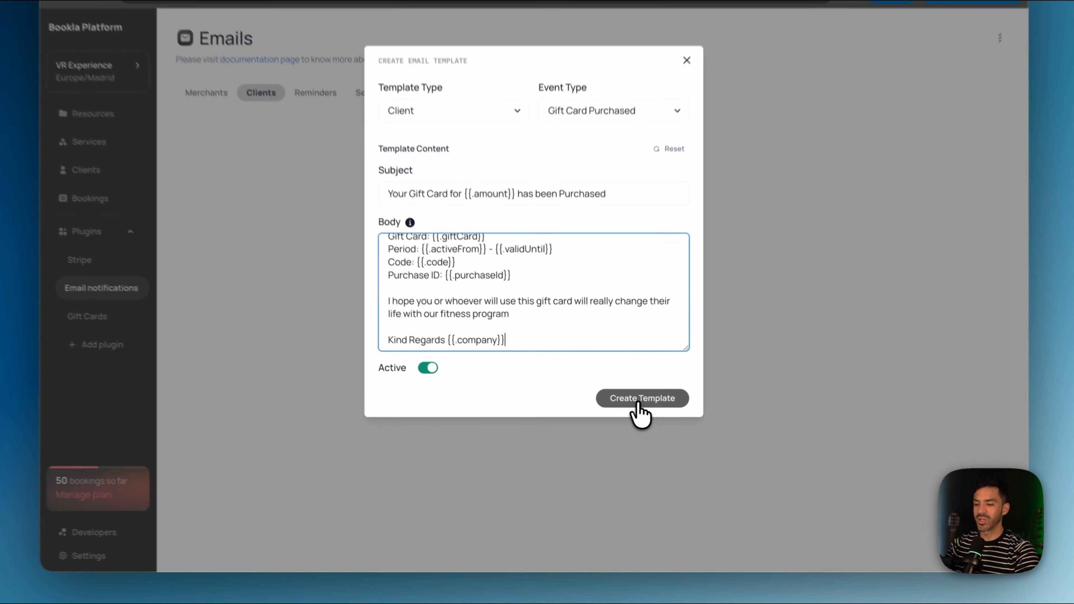
Step: Create the Gift Card Purchased client template, then switch to the Framer project
left_click(632, 418)
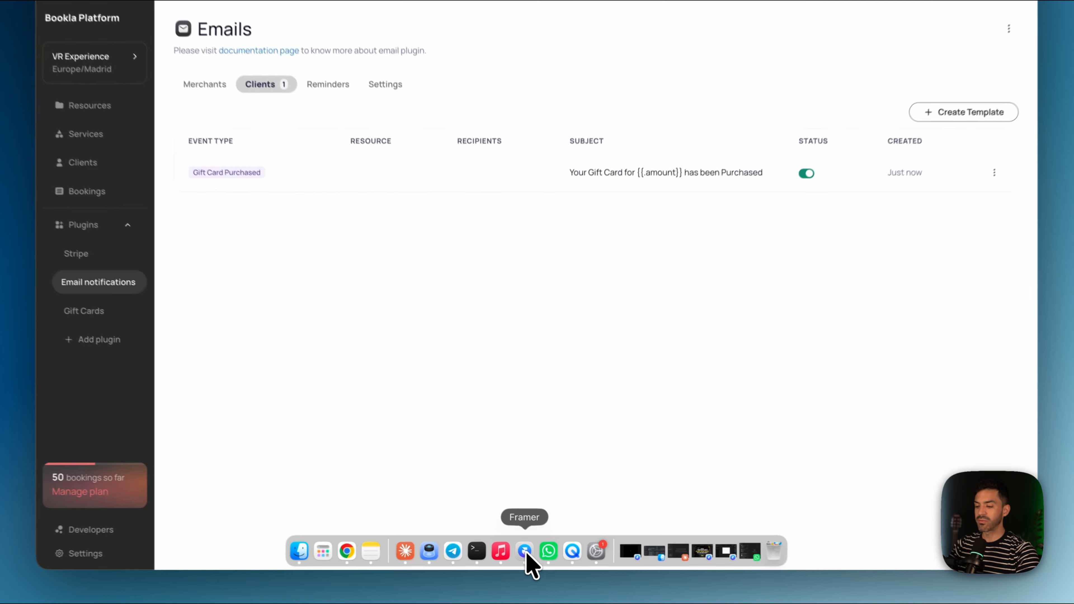
left_click(537, 558)
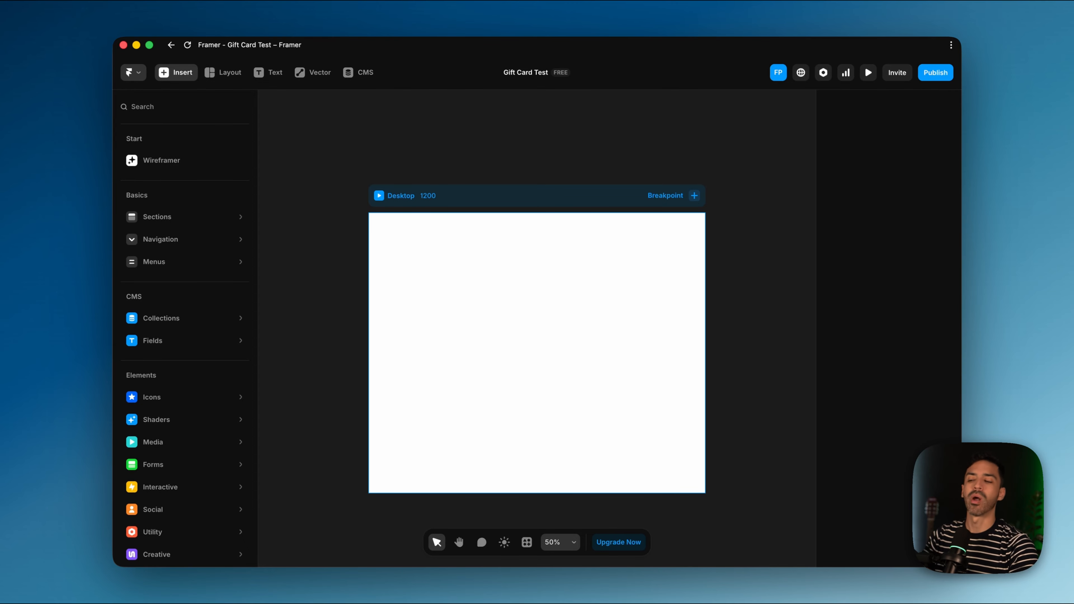
Step: Go from Framer's Plugins > Browse All to the plugin marketplace and focus its search box
mouse_move(229, 262)
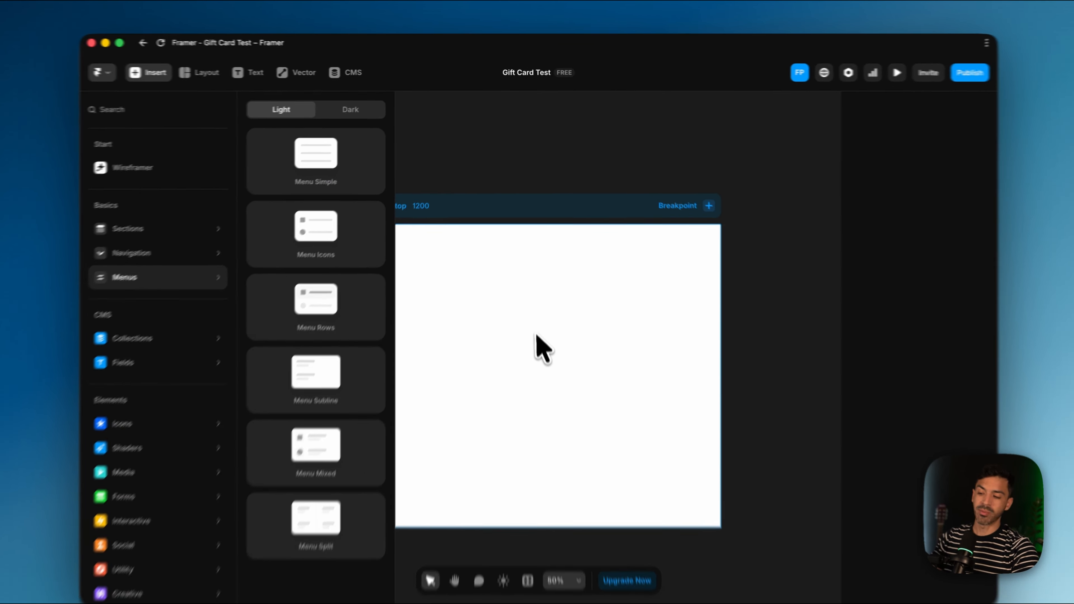
left_click(539, 351)
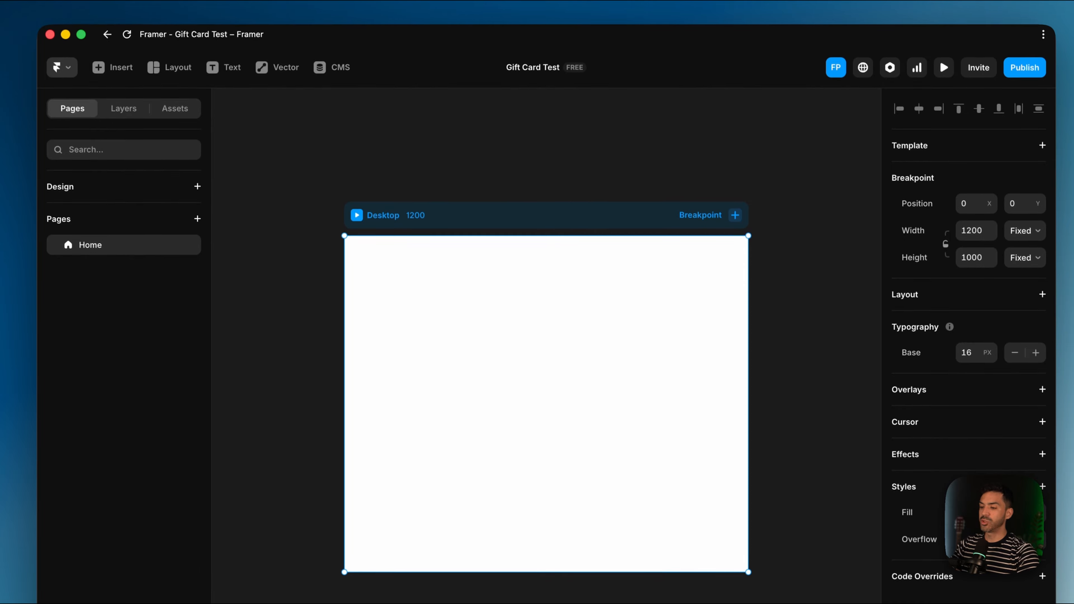
left_click(63, 67)
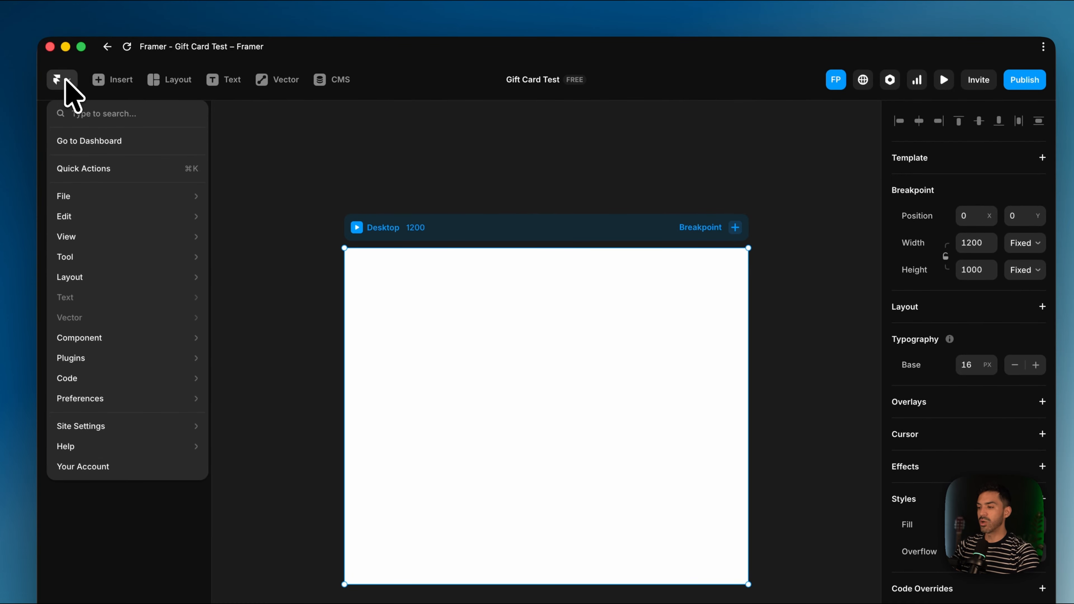
mouse_move(84, 358)
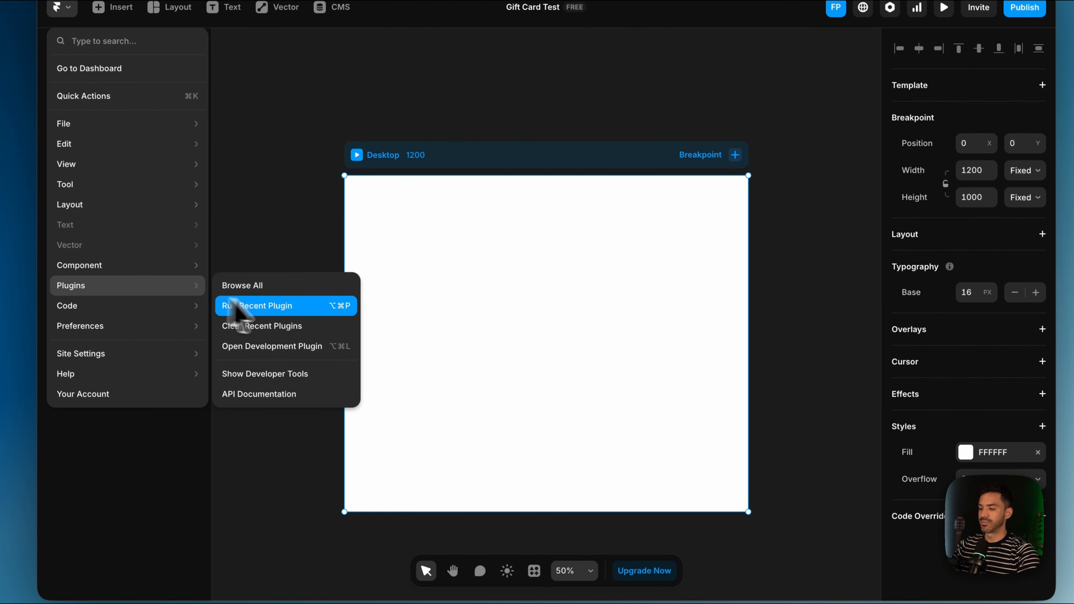
left_click(279, 291)
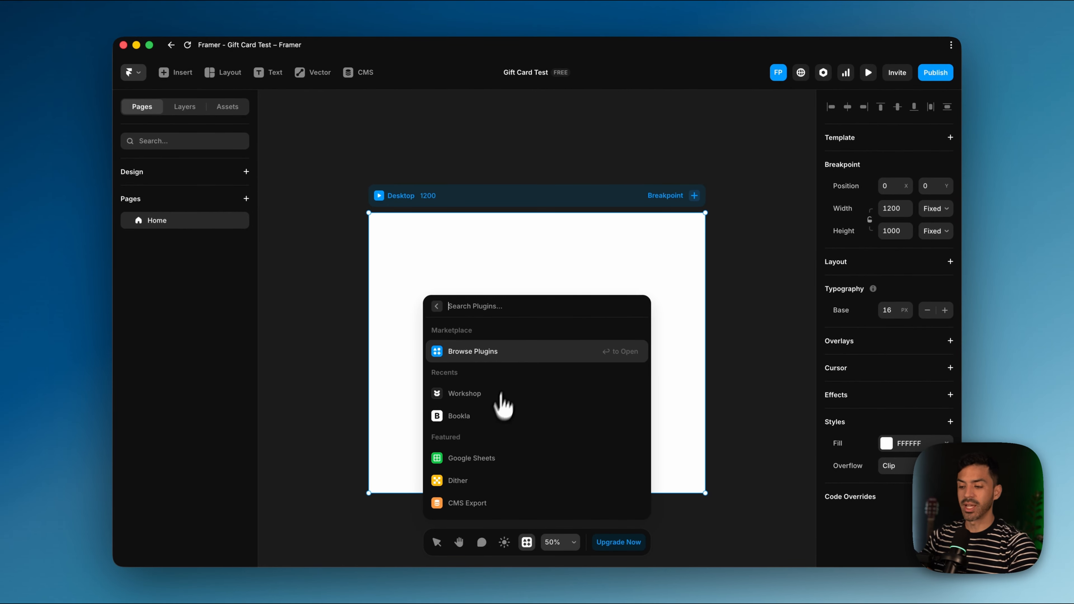
left_click(479, 346)
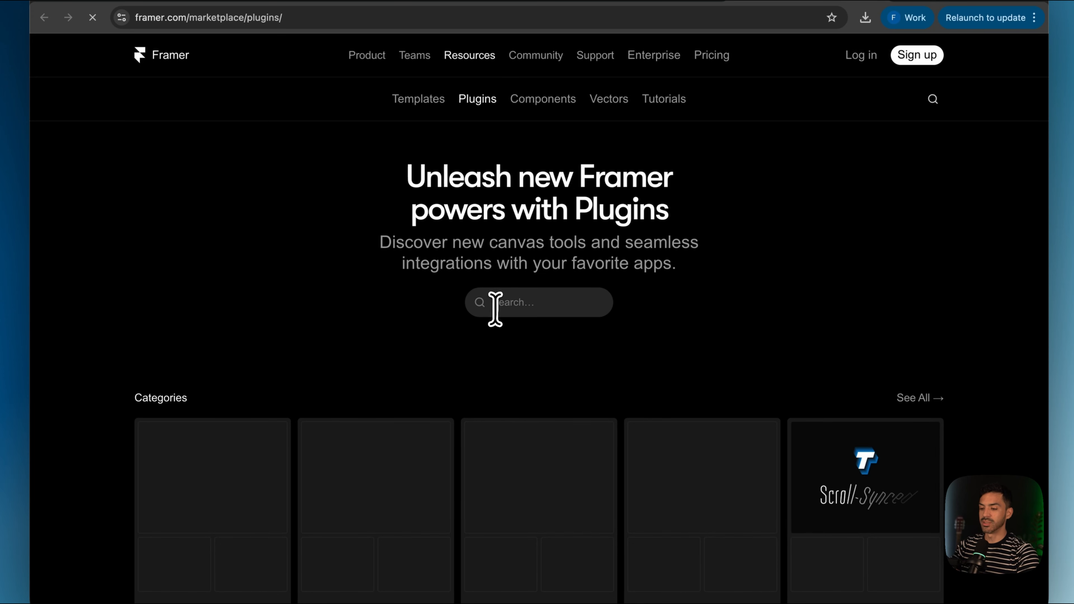
left_click(495, 303)
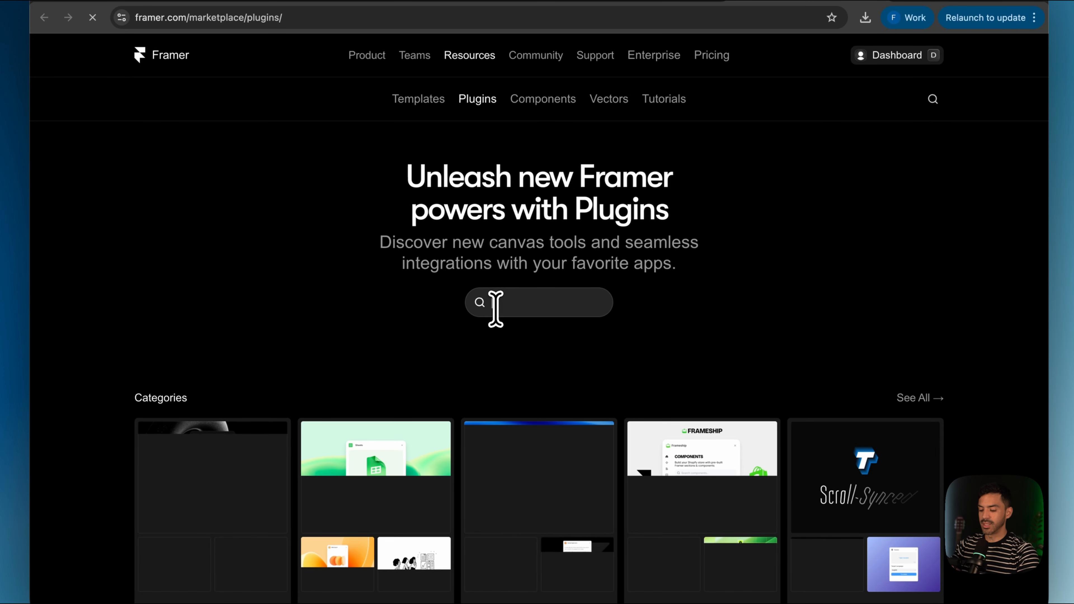
Step: Search the marketplace for Bookla and open its plugin in the Gift Card Test project
type("Bookld")
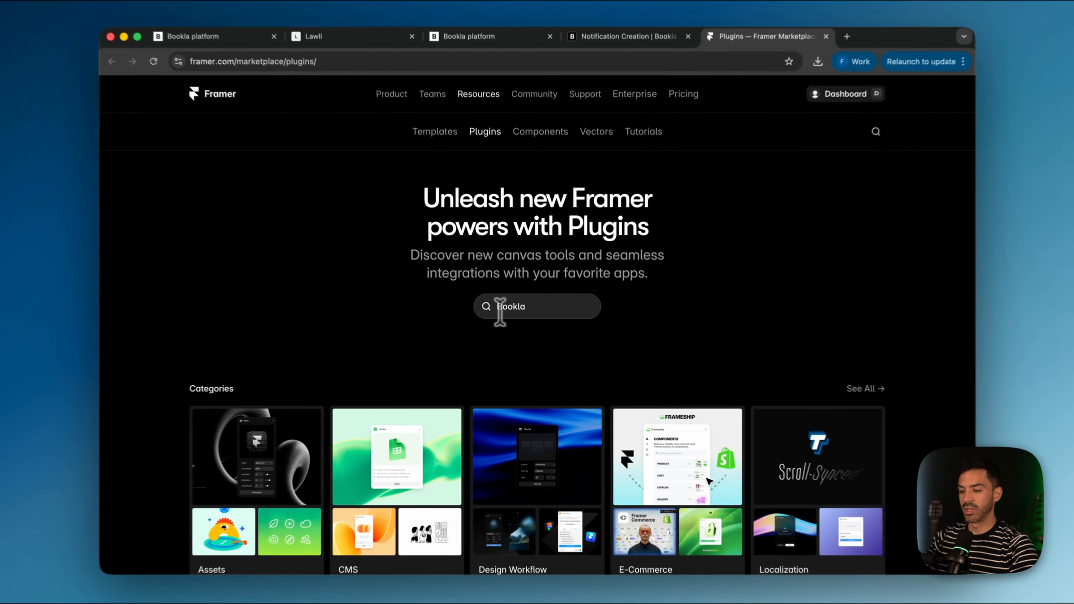
key("Return")
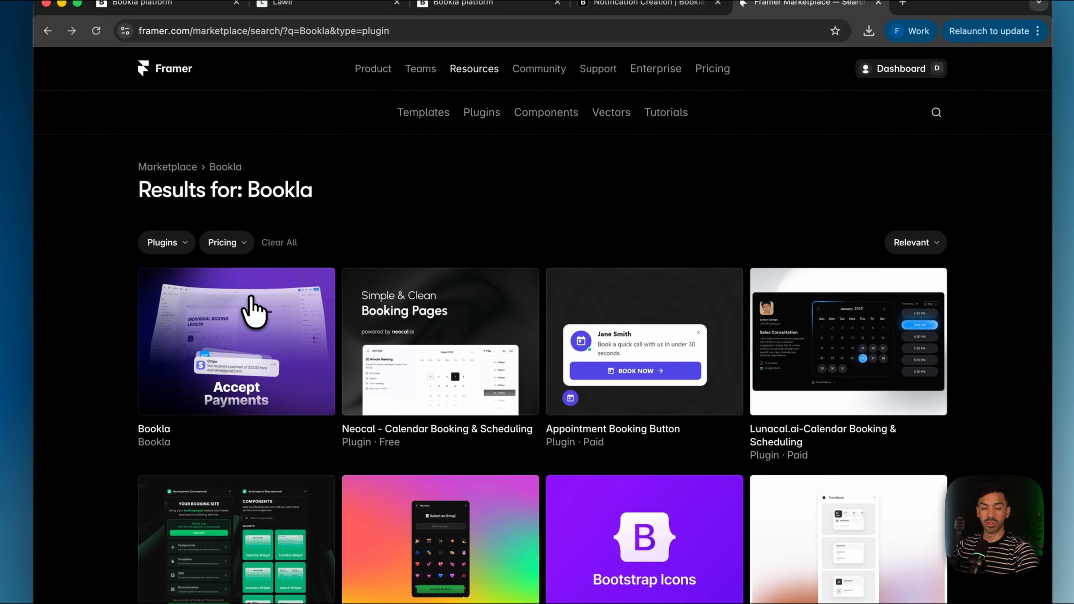
left_click(253, 311)
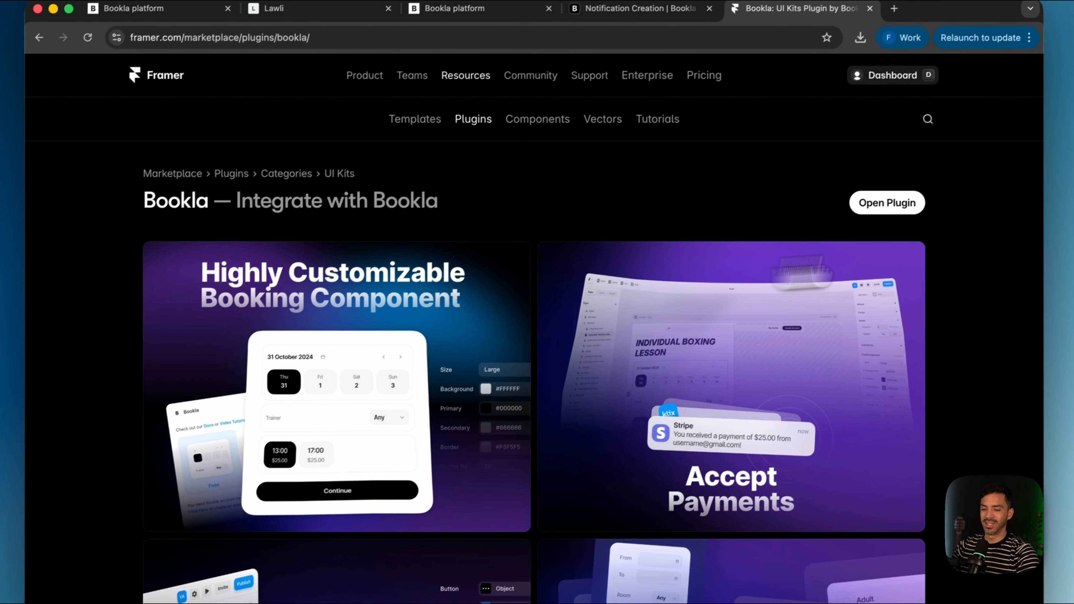
left_click(874, 211)
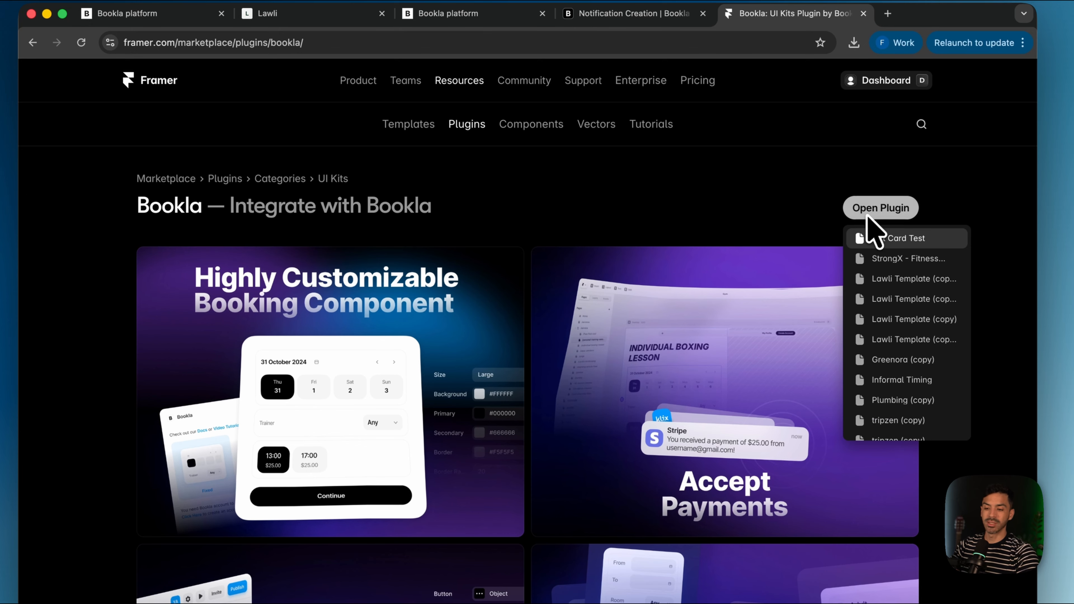
left_click(896, 238)
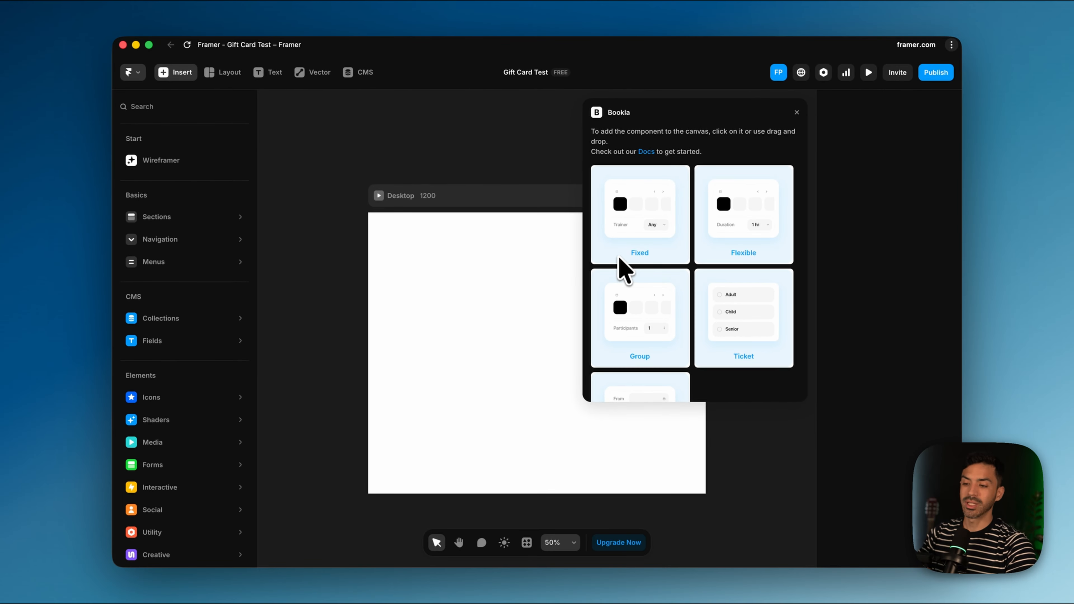
Step: Insert Bookla's Gift Cards component and drag it into the Desktop frame near the centre
scroll(676, 329, "down", 6)
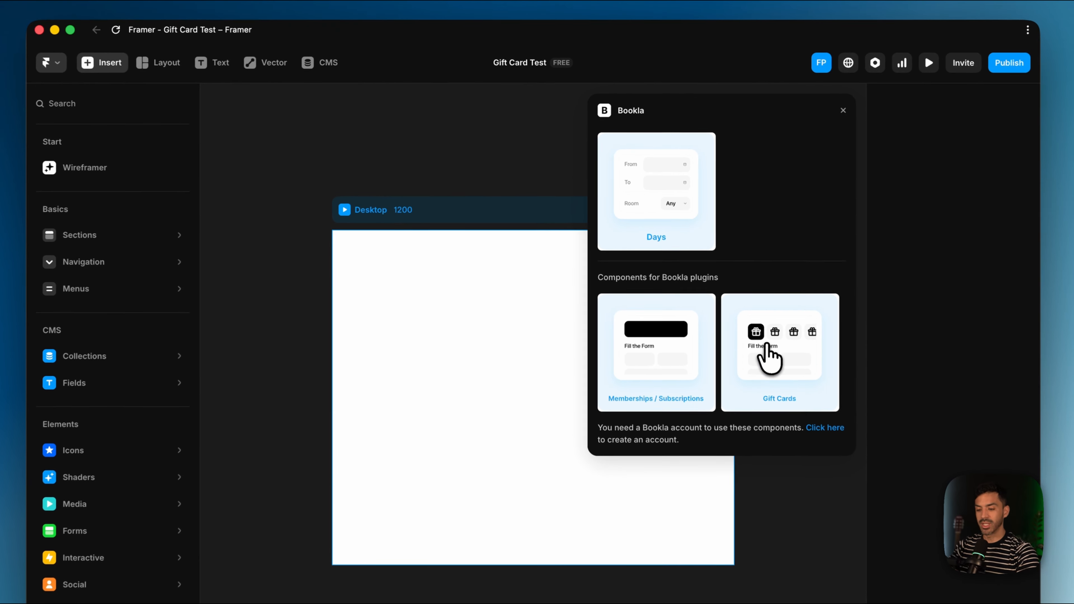
left_click(761, 339)
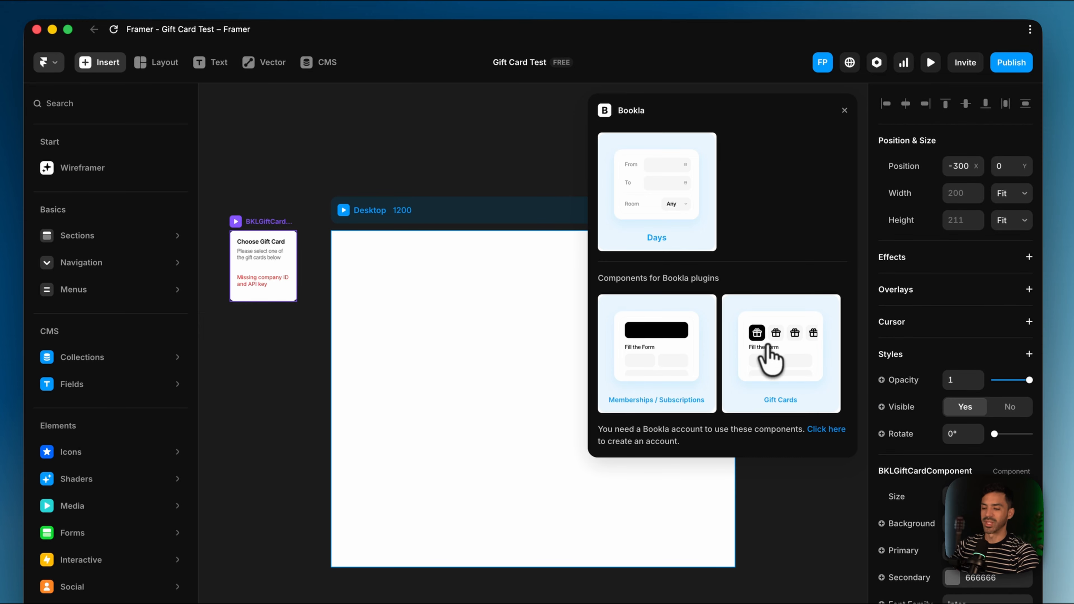
left_click(843, 112)
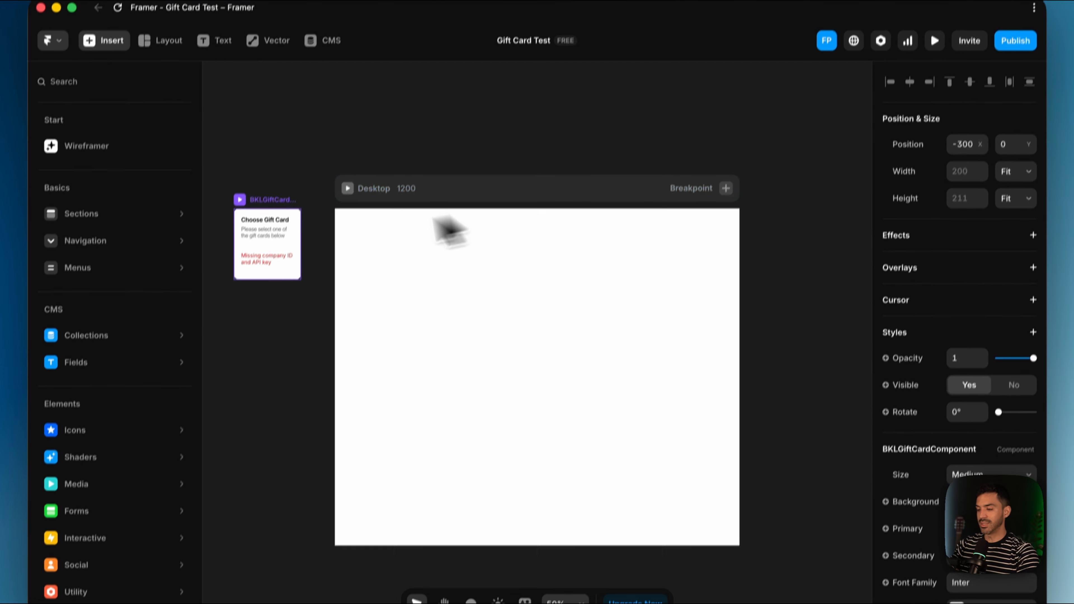
left_click_drag(261, 273, 519, 373)
left_click_drag(526, 334, 521, 339)
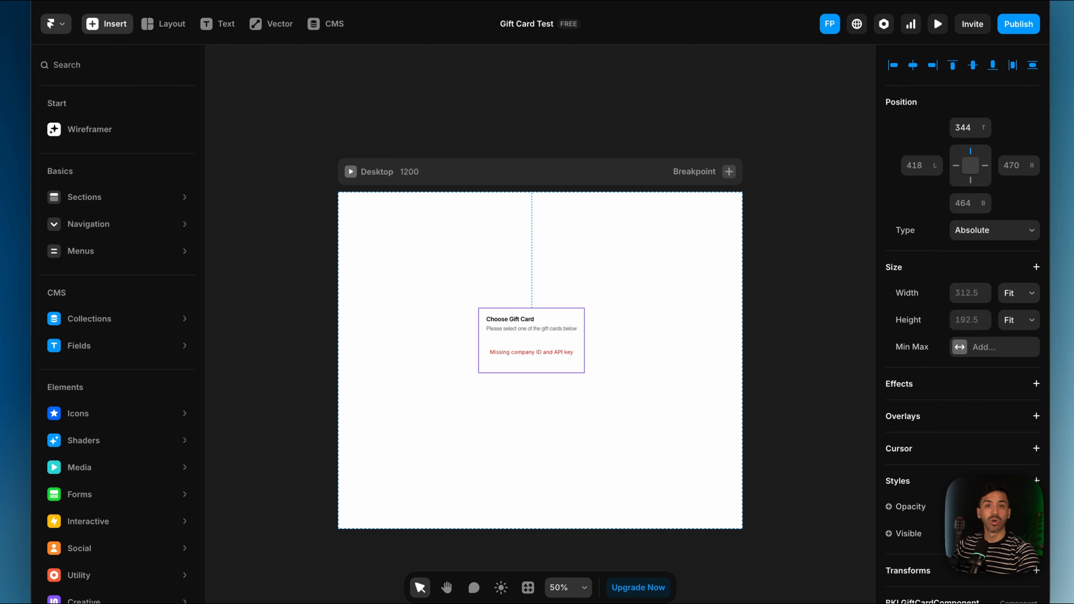
Step: Snap the gift card to the frame's centre guide and open its Bookla property settings
left_click_drag(530, 338, 539, 347)
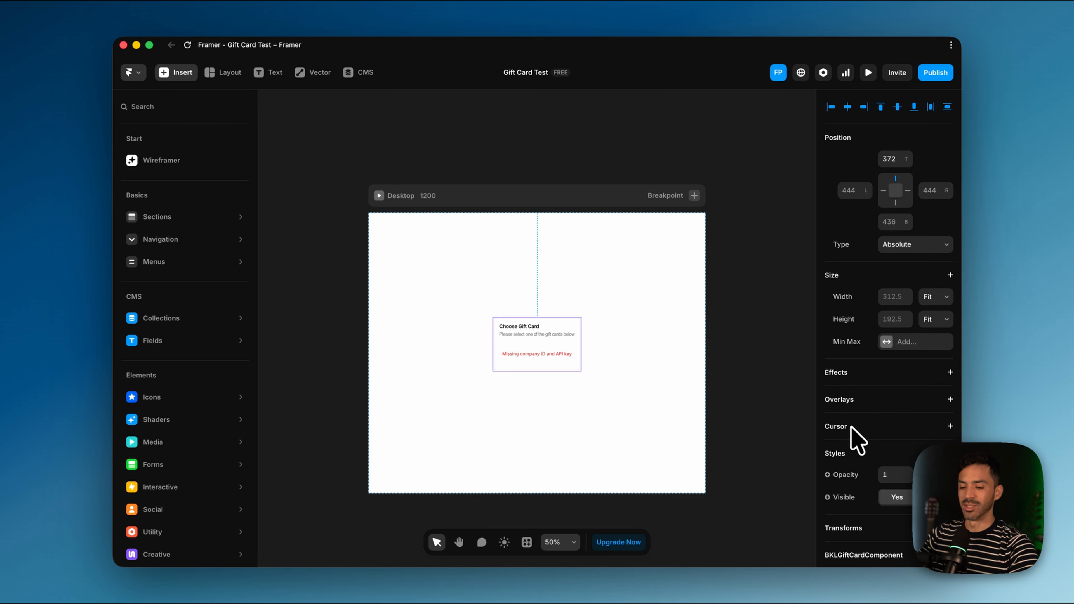
scroll(856, 433, "down", 10)
scroll(858, 434, "up", 1)
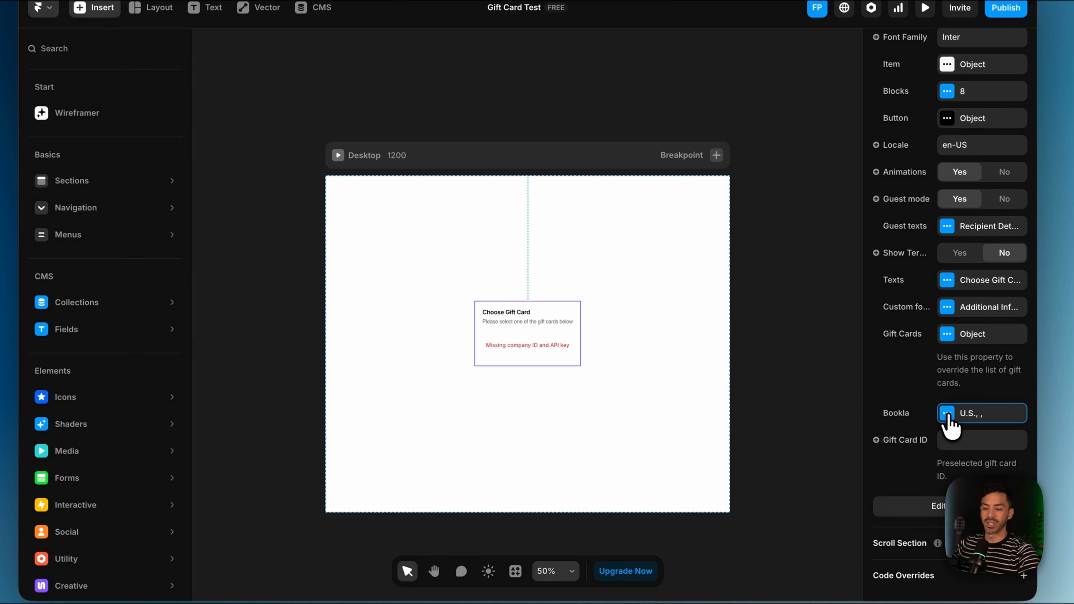
left_click(948, 417)
Step: Choose Europe as the gift card's Bookla API region, then switch to Chrome
left_click(778, 457)
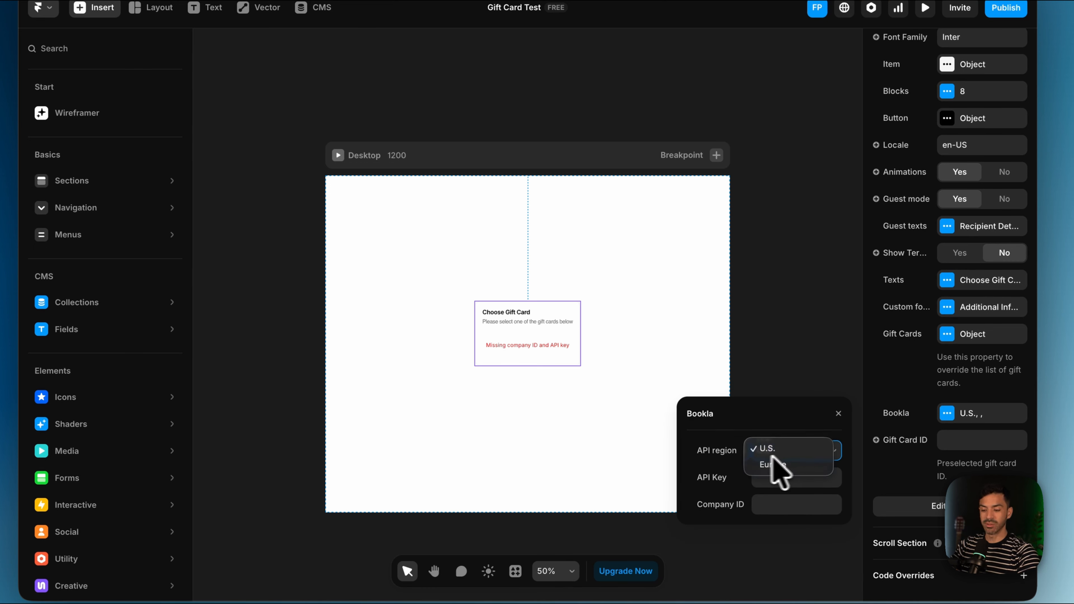
left_click(786, 468)
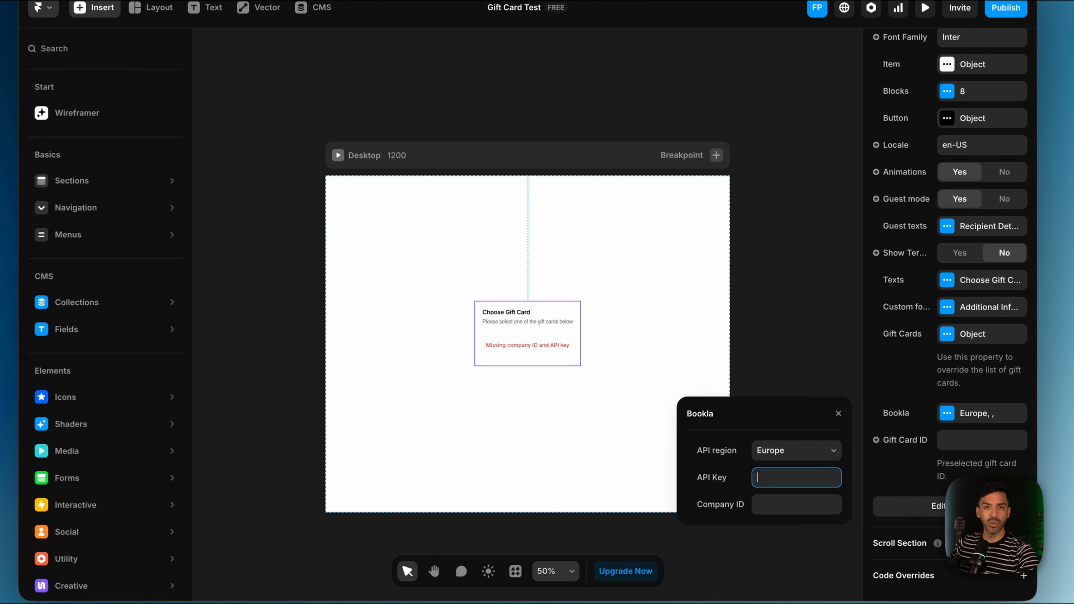
left_click(343, 560)
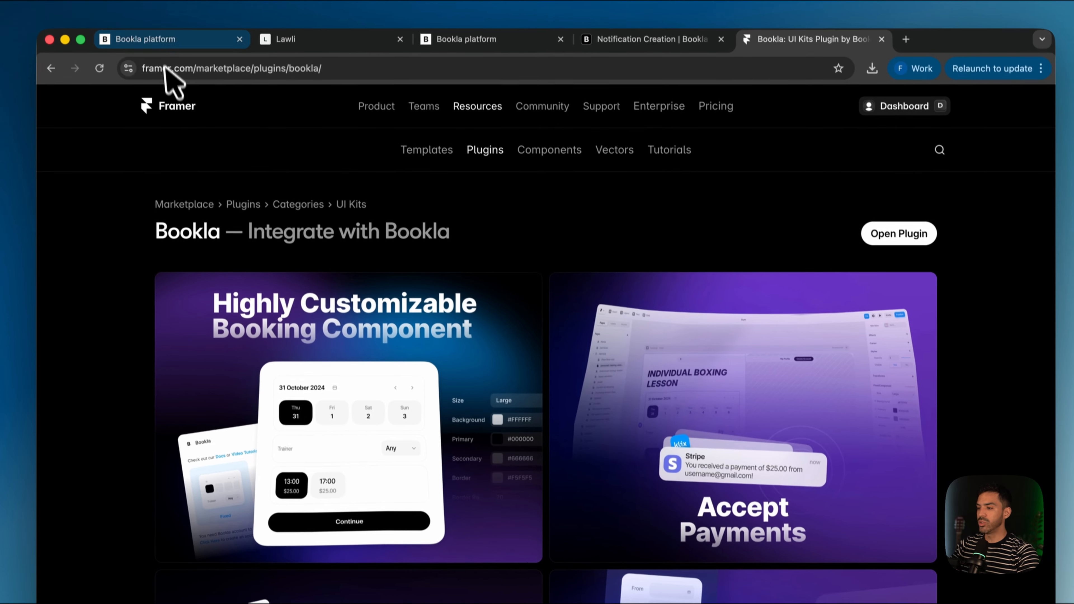
Step: On Bookla's Developers page, start a new API key named 'Gift Card Company'
left_click(165, 42)
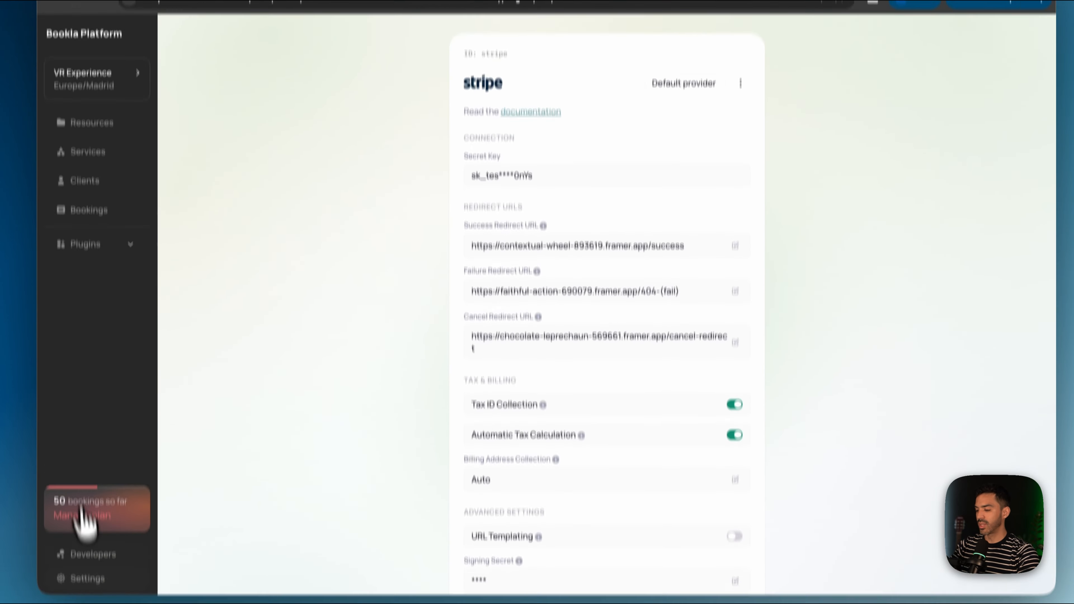
left_click(99, 526)
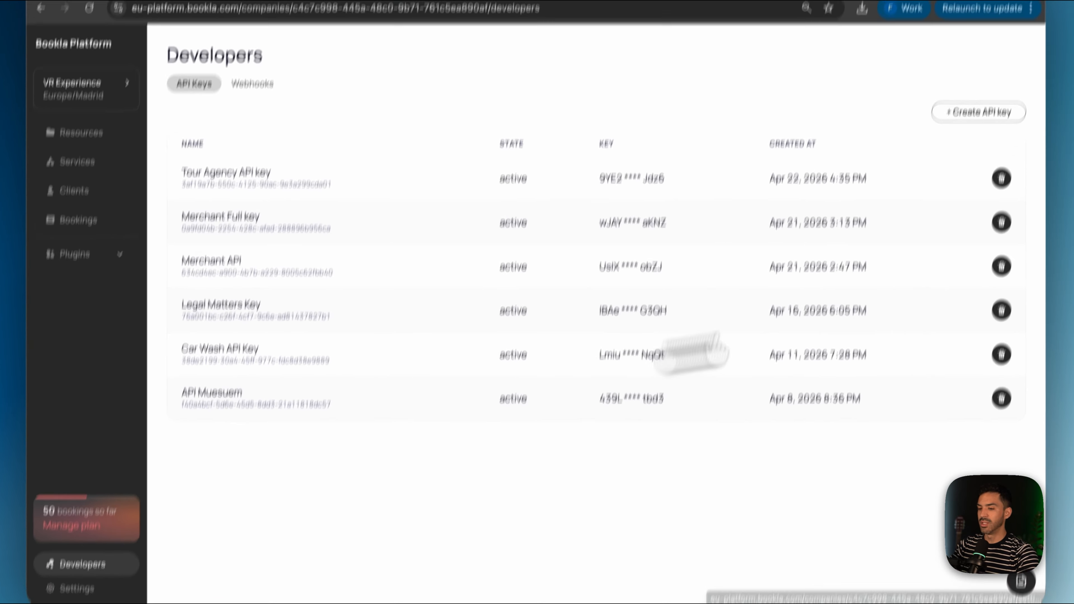
left_click(972, 165)
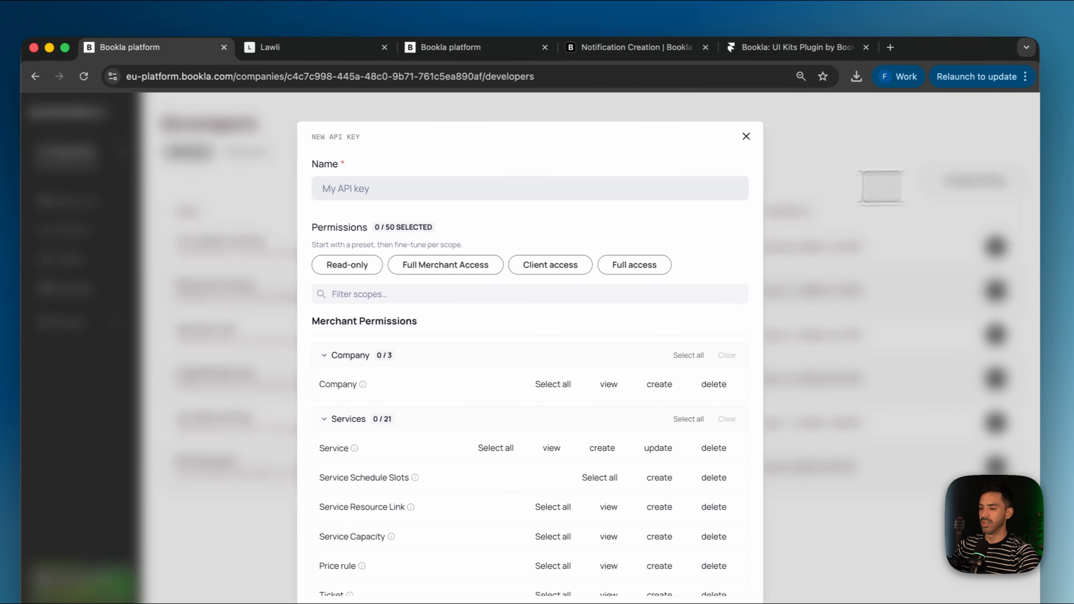
left_click(425, 174)
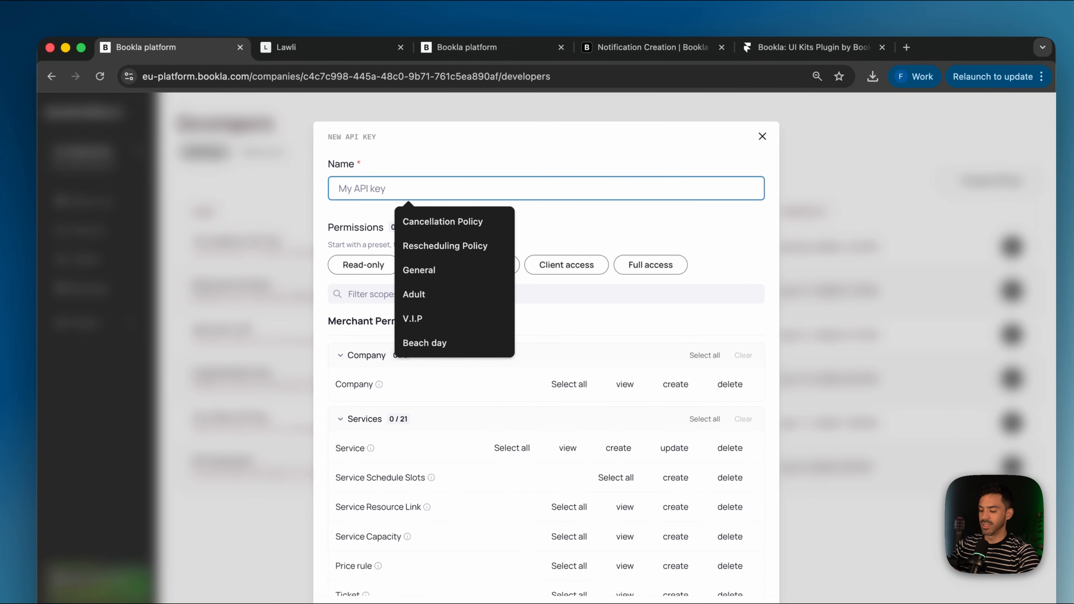
type("Gift Card T")
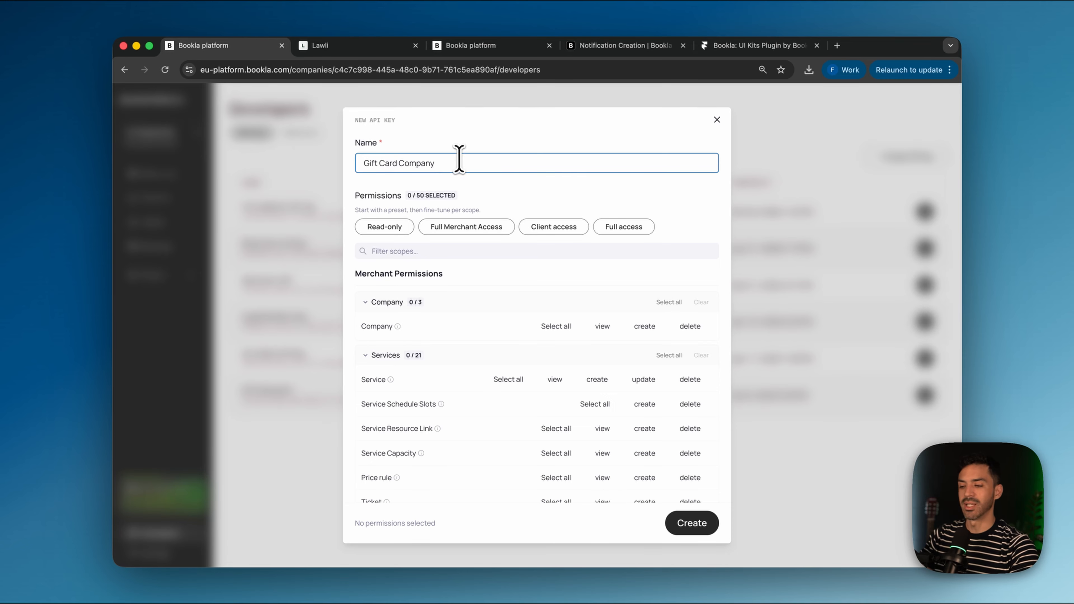
Step: Apply the Client access permission preset and create the API key
left_click(546, 233)
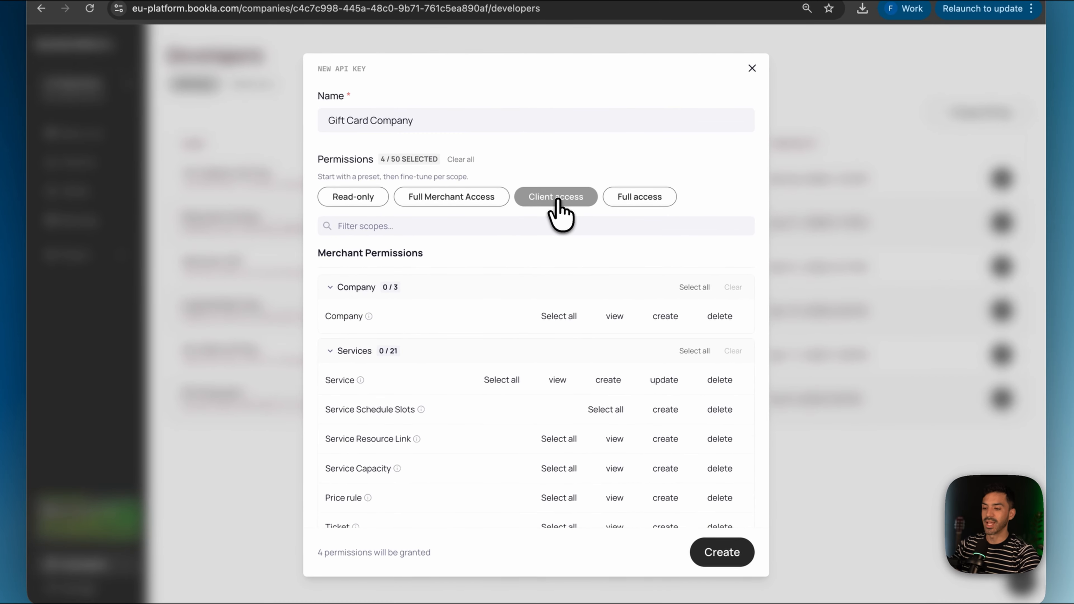
scroll(549, 448, "down", 10)
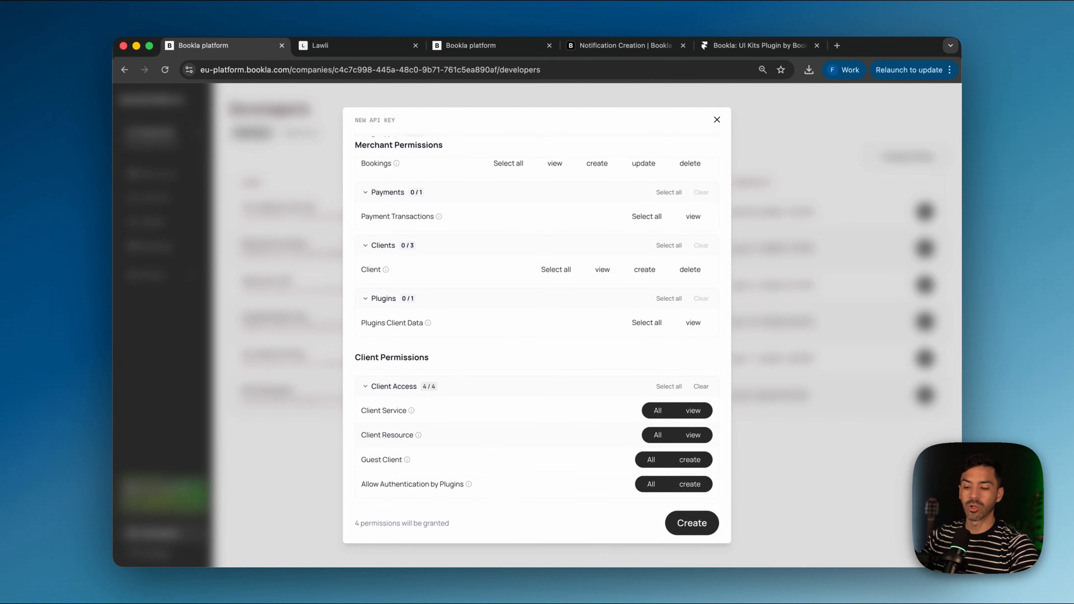
scroll(566, 433, "up", 15)
scroll(567, 433, "down", 10)
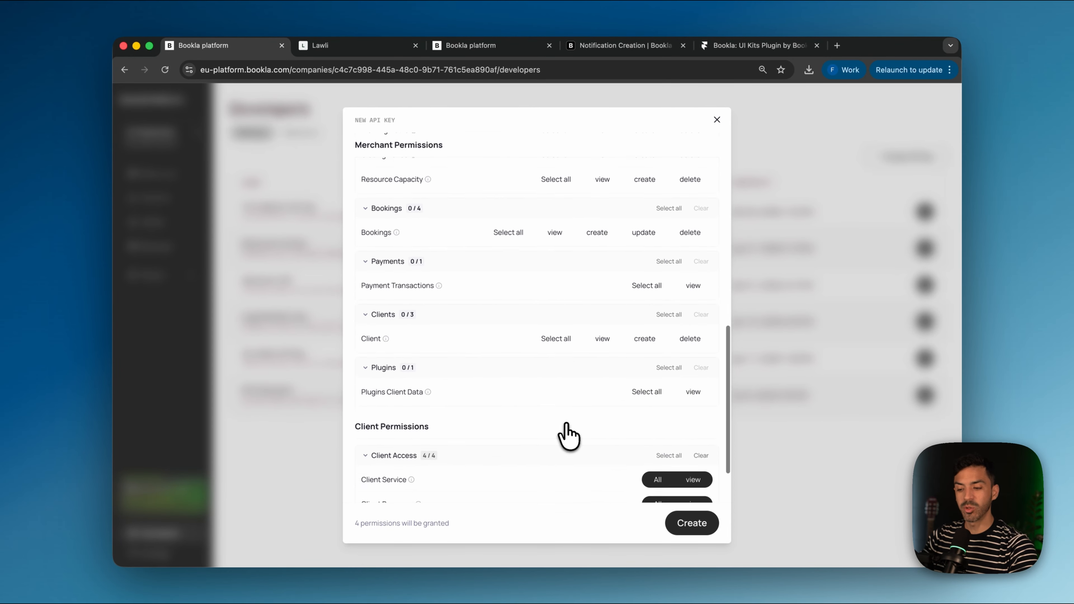
scroll(569, 433, "up", 15)
scroll(567, 434, "down", 1)
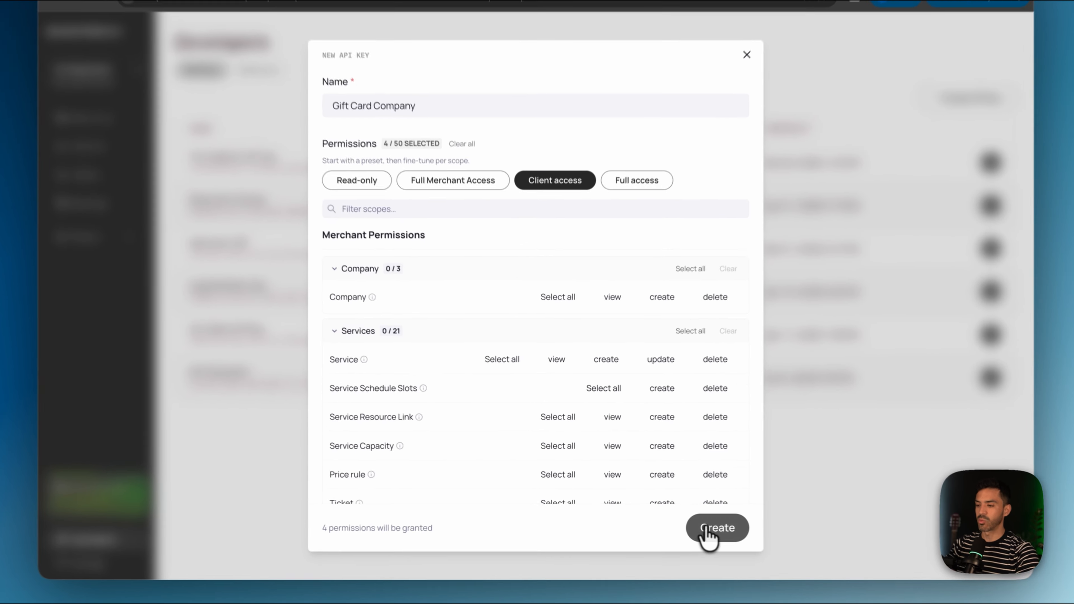
left_click(689, 523)
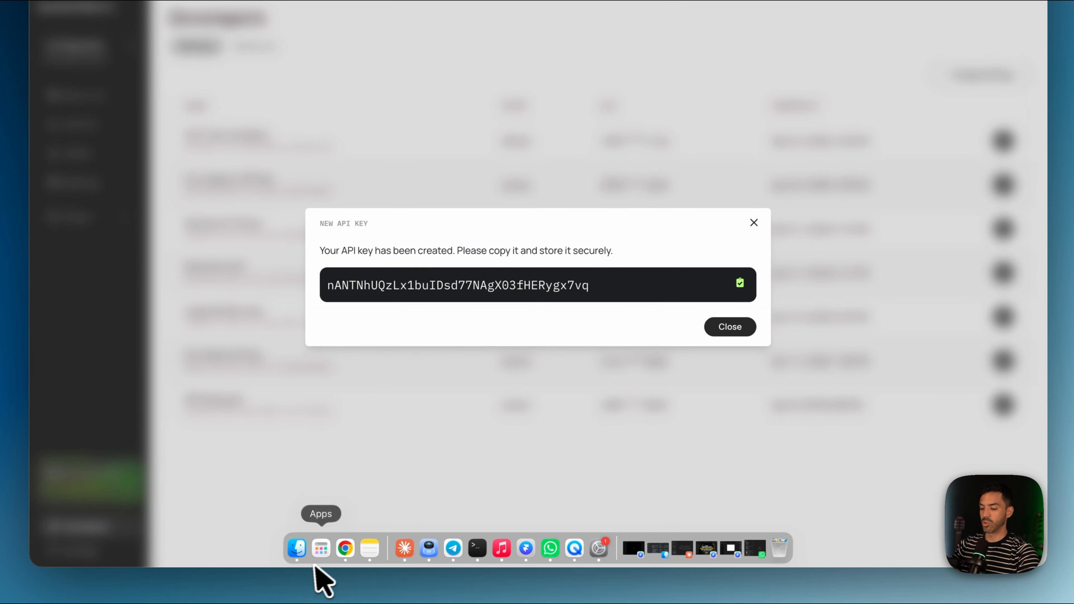
Step: Paste the copied API key into a Notes note, then close Bookla's new-key dialog
left_click(364, 550)
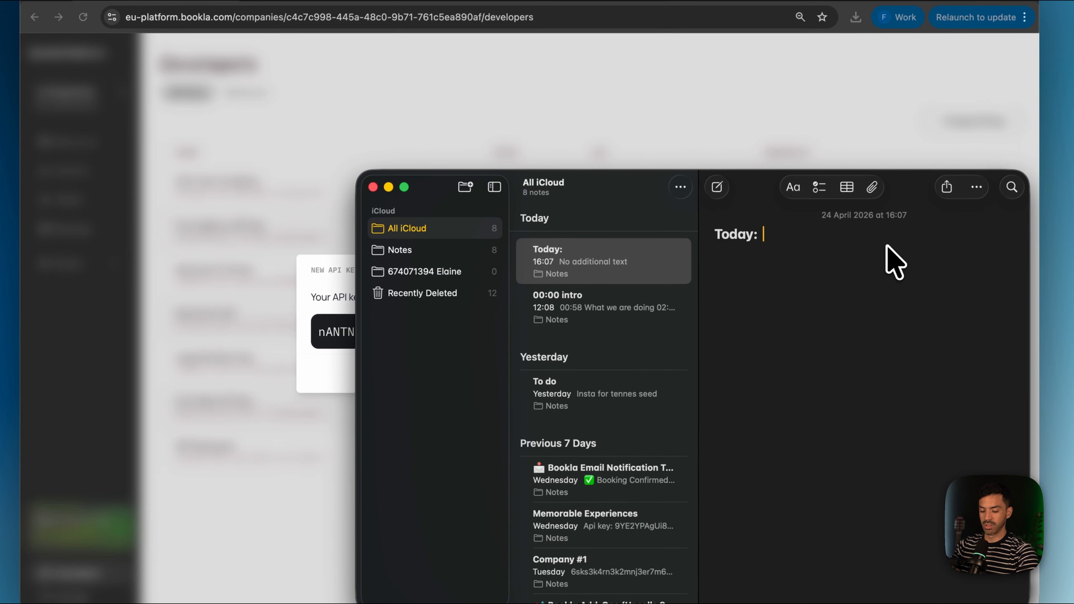
key("super+v")
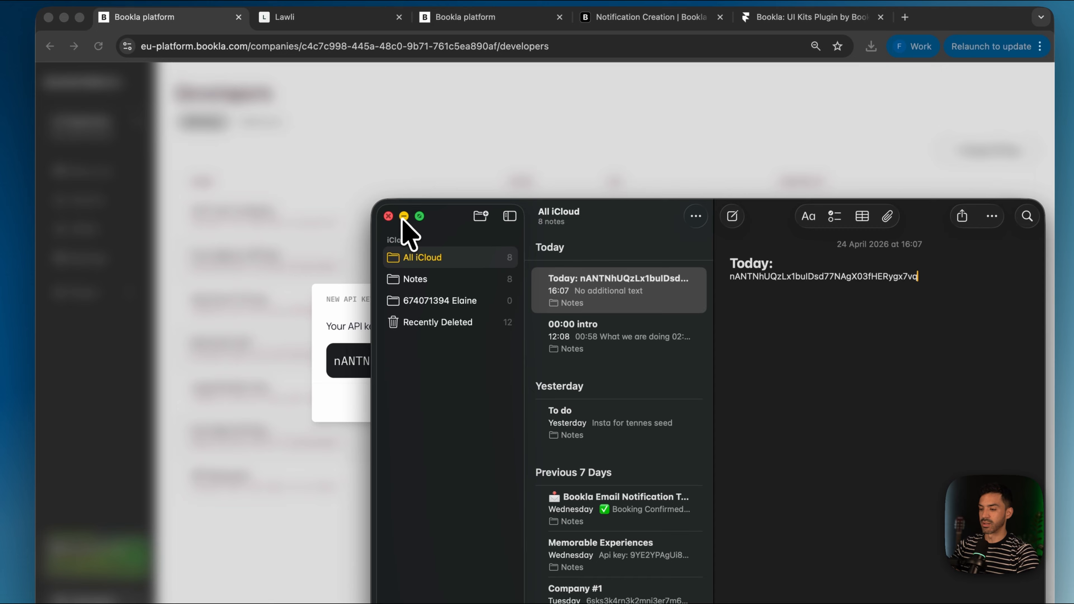
left_click(389, 187)
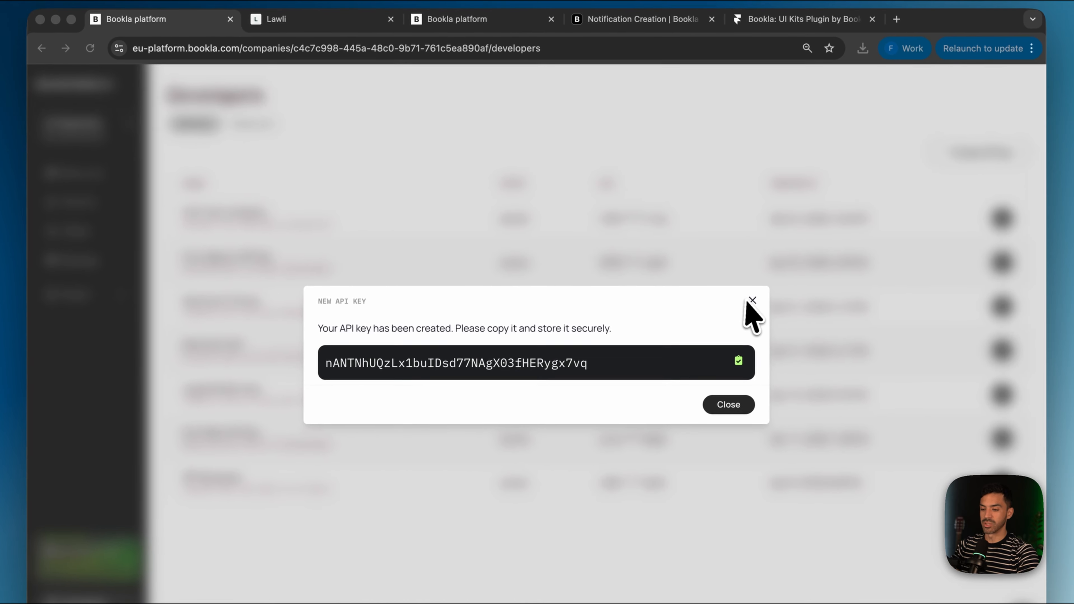
left_click(752, 299)
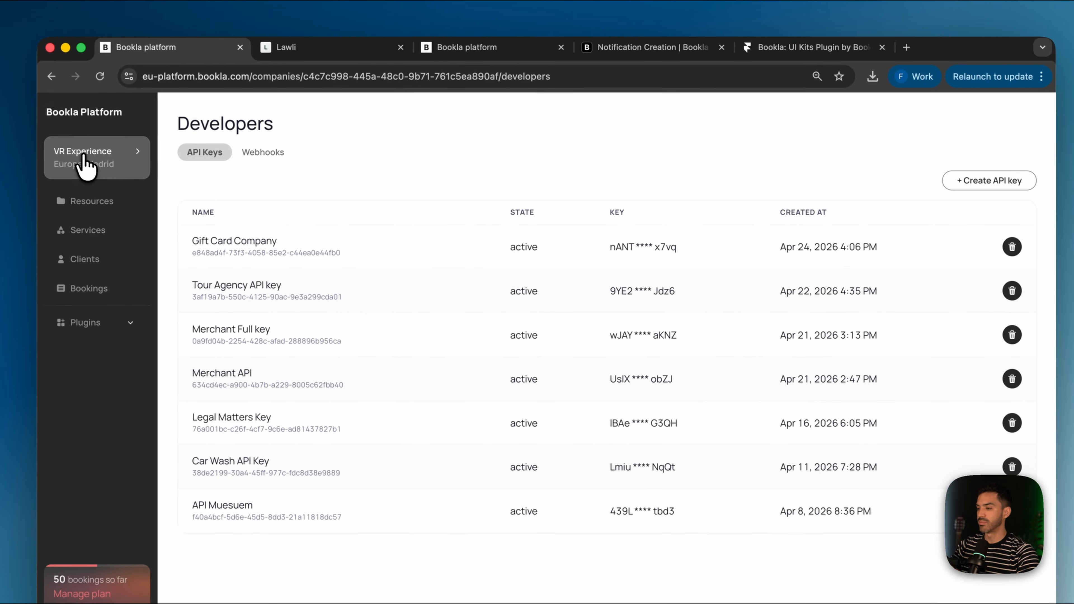
Step: Copy the current company's ID from the companies list onto a new line in Notes
left_click(78, 135)
left_click(524, 140)
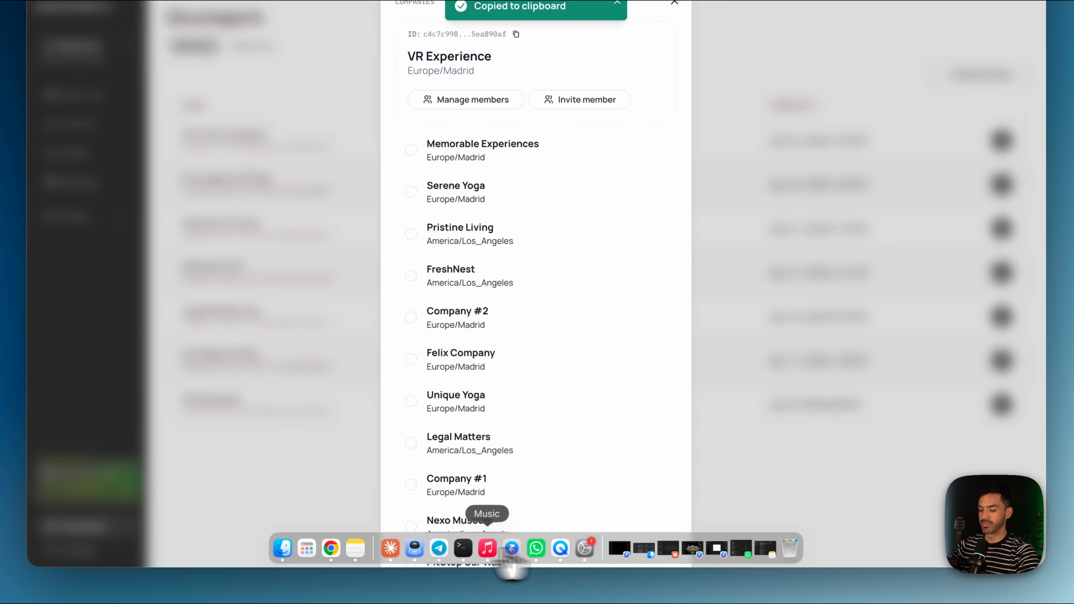
left_click(352, 559)
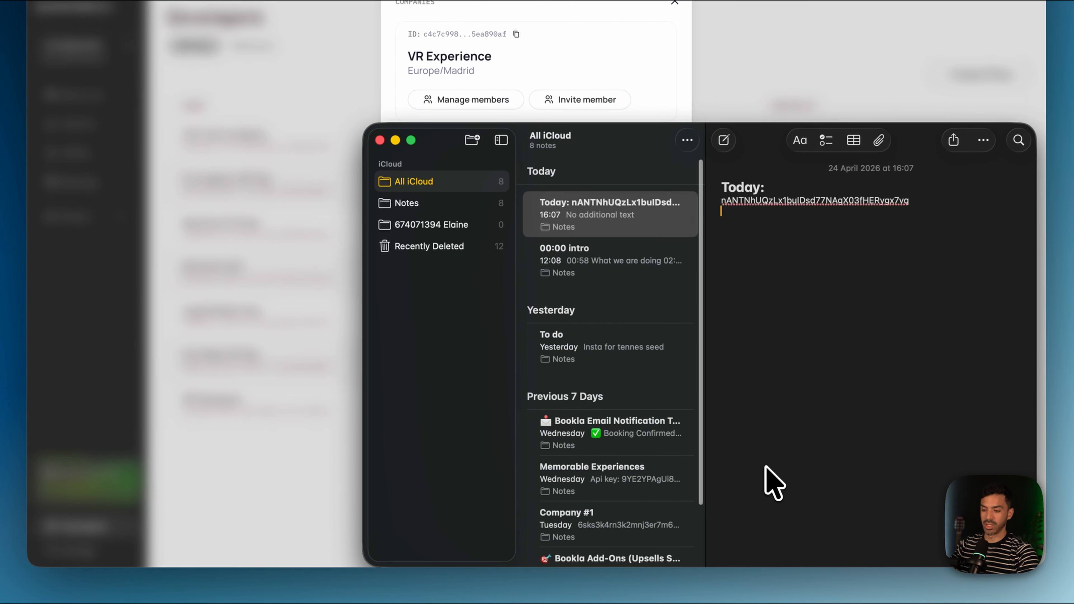
key("Return")
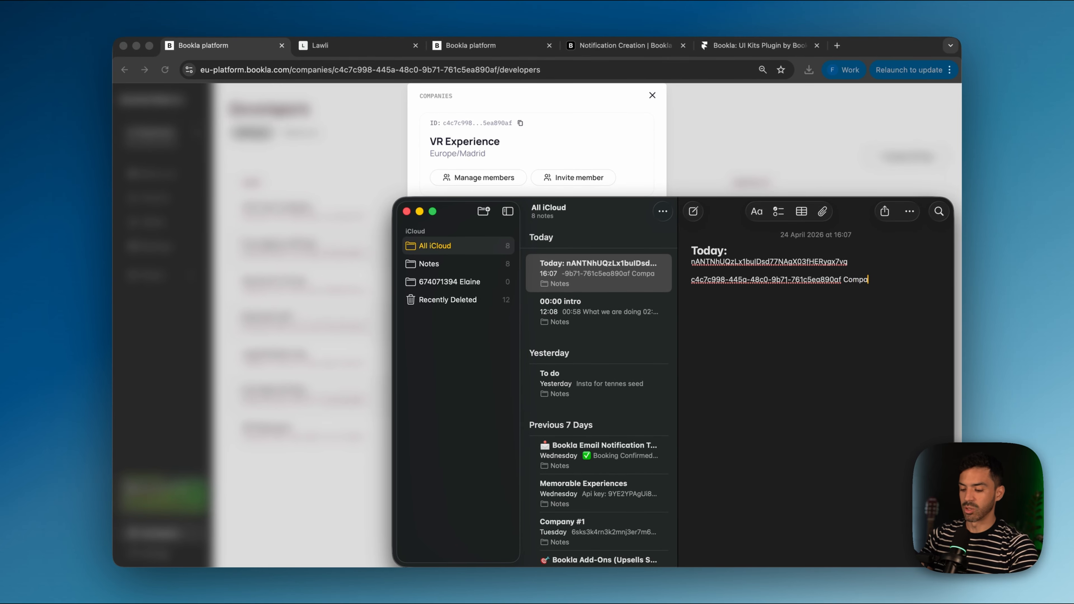
left_click(630, 144)
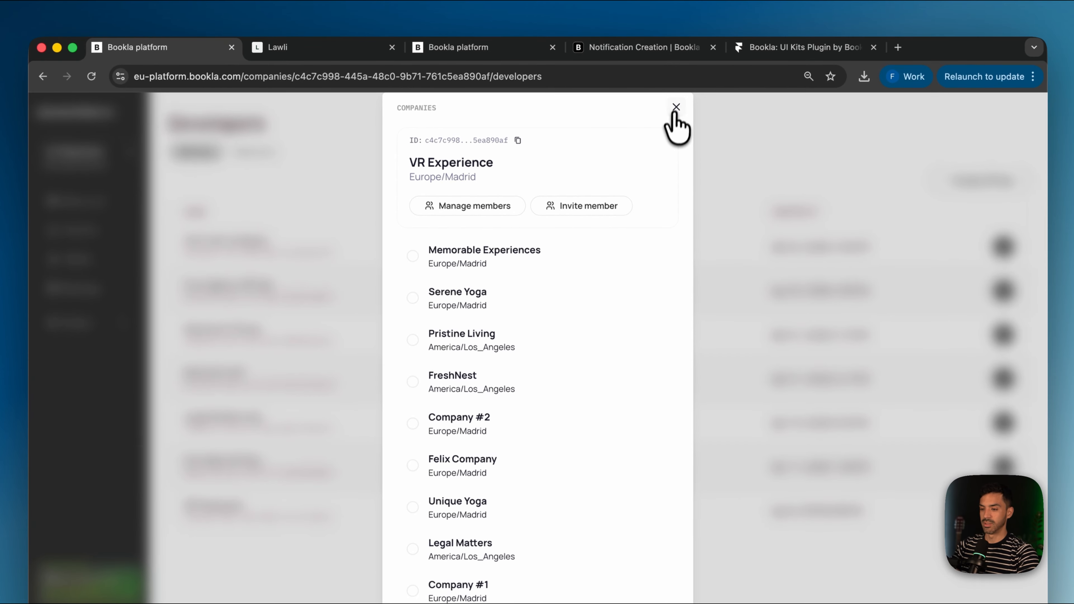
left_click(652, 95)
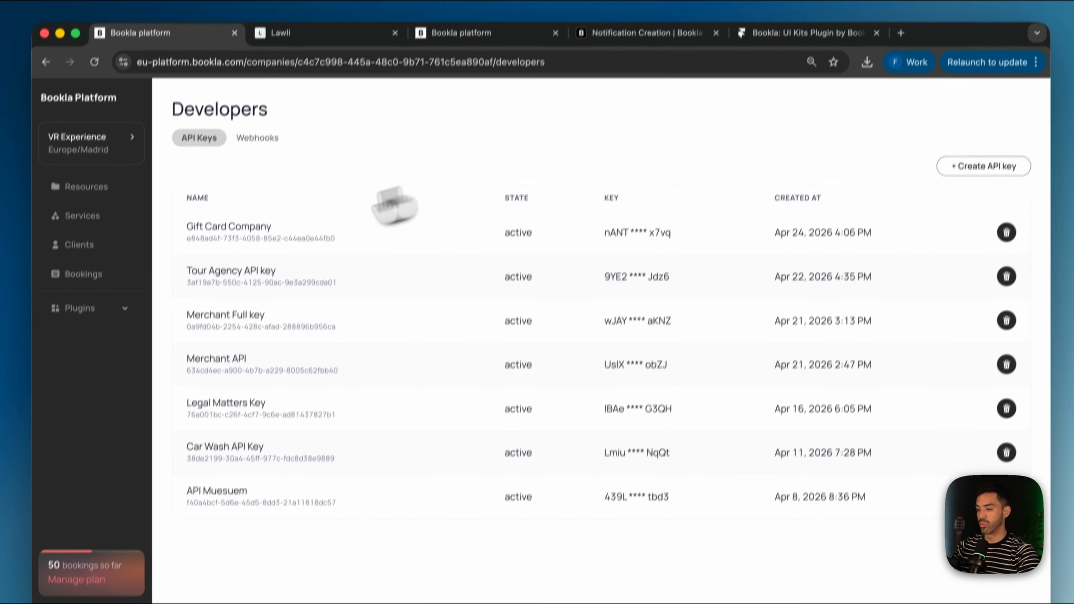
Step: Copy the Fitness Gift Card's ID from Plugins > Gift Cards into Notes, labelled 'Gift'
left_click(91, 307)
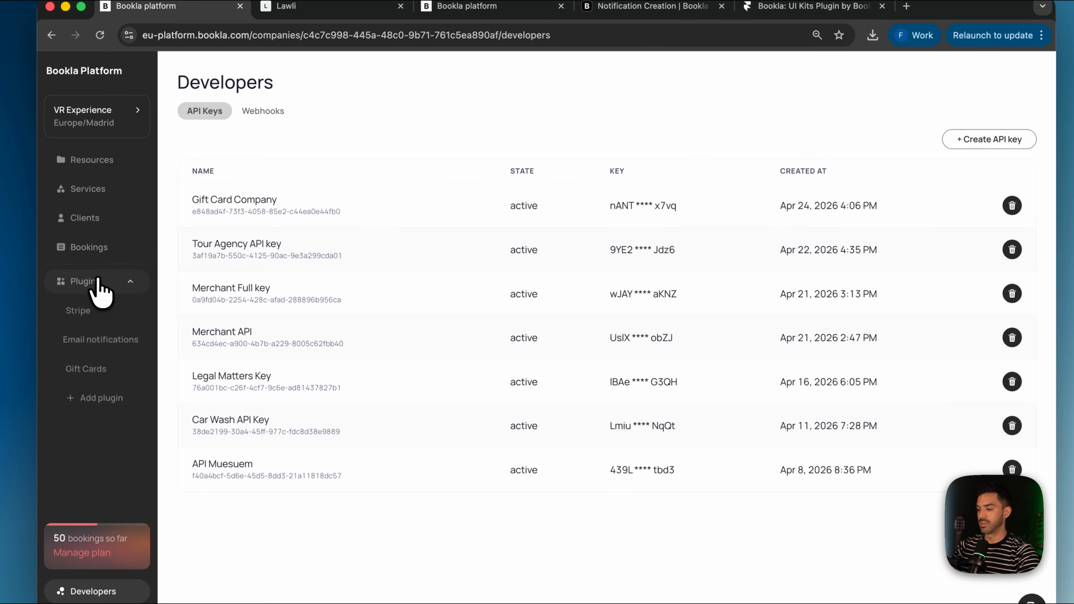
left_click(87, 369)
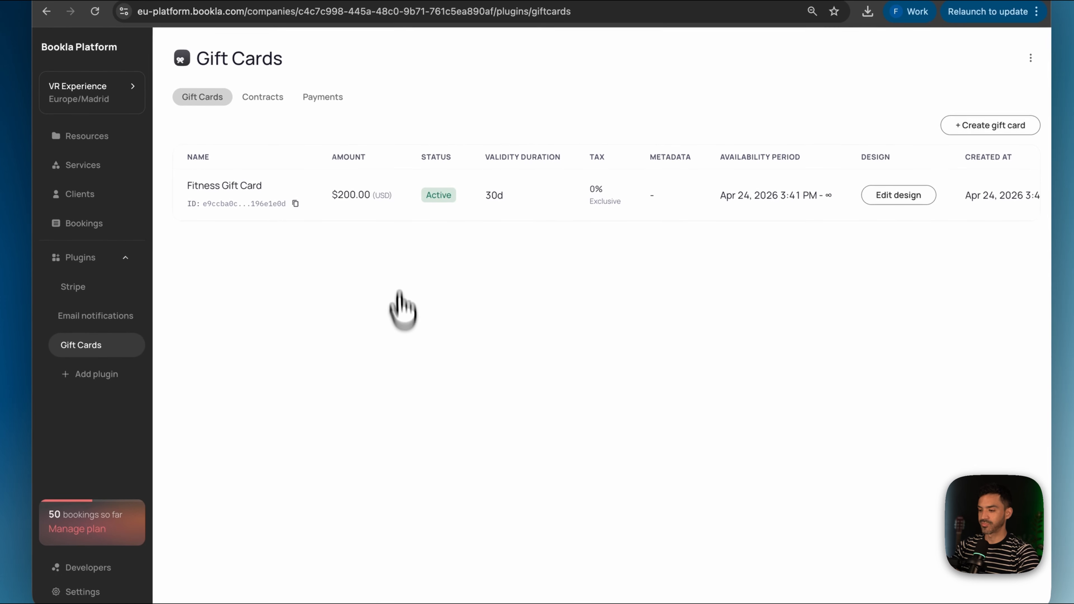
left_click(300, 228)
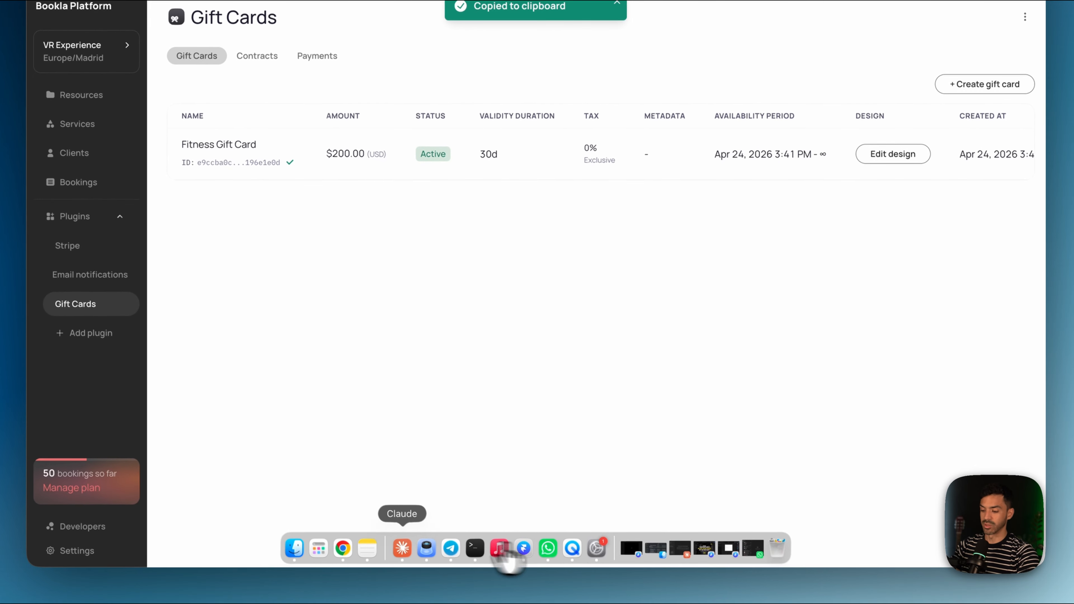
left_click(372, 591)
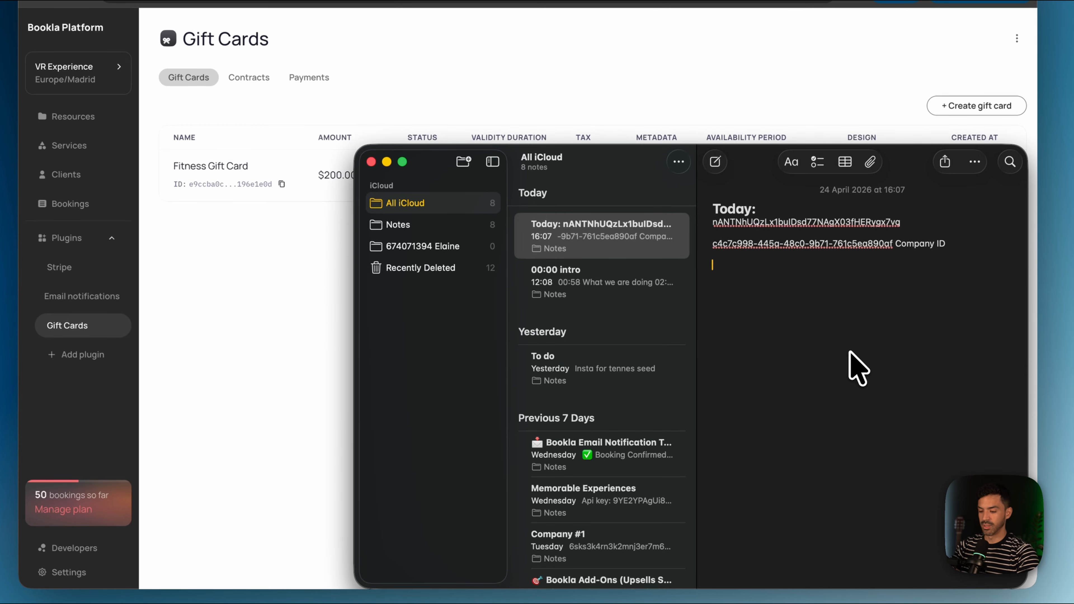
type("Gift Card")
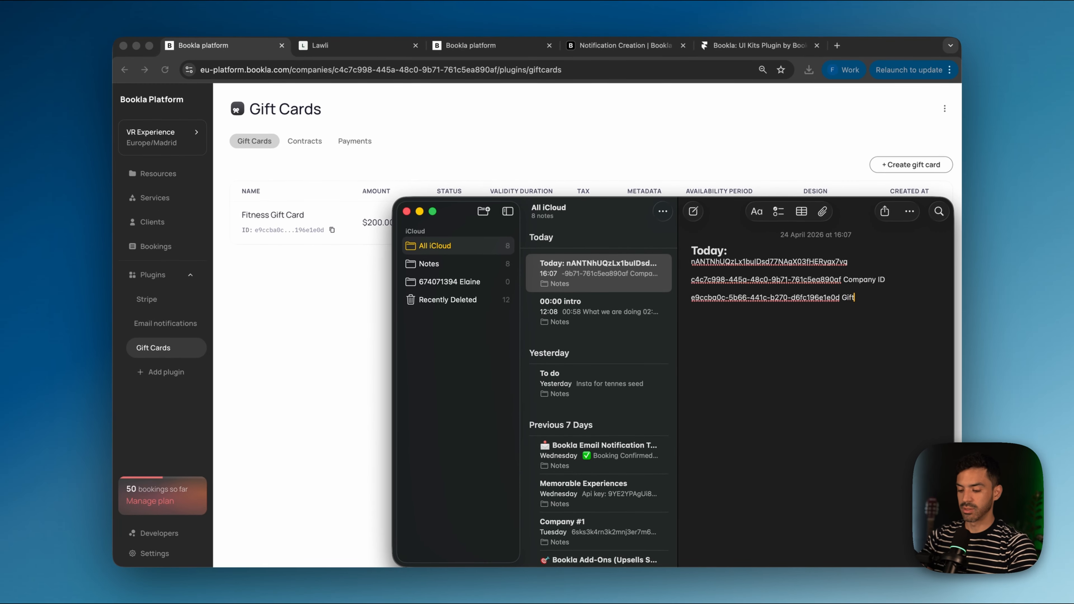
left_click(338, 376)
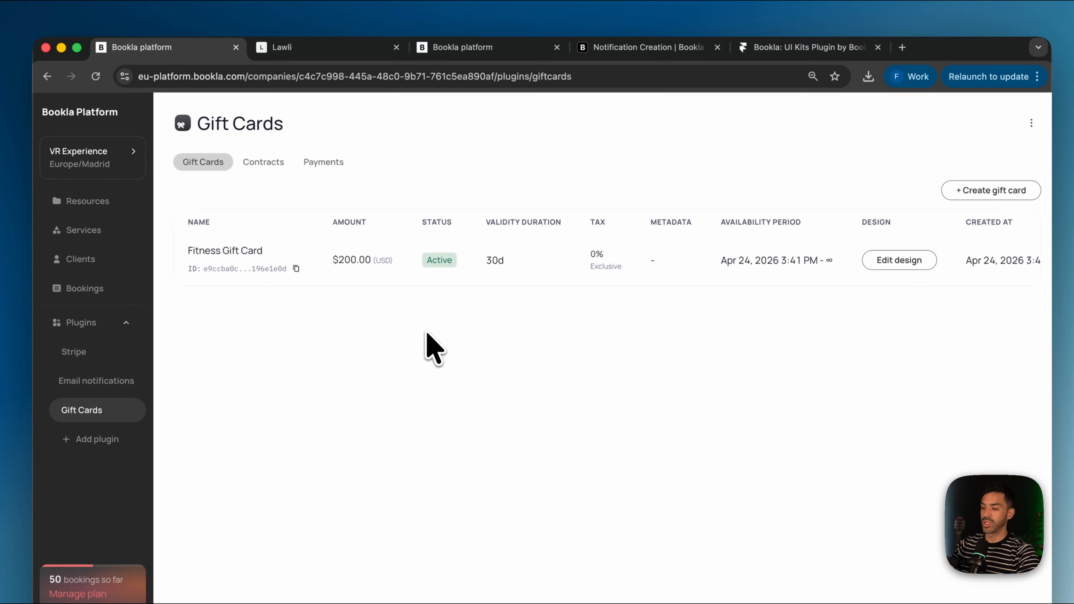
Step: Paste the saved API key from Notes into the Bookla popup's API Key field
left_click(525, 550)
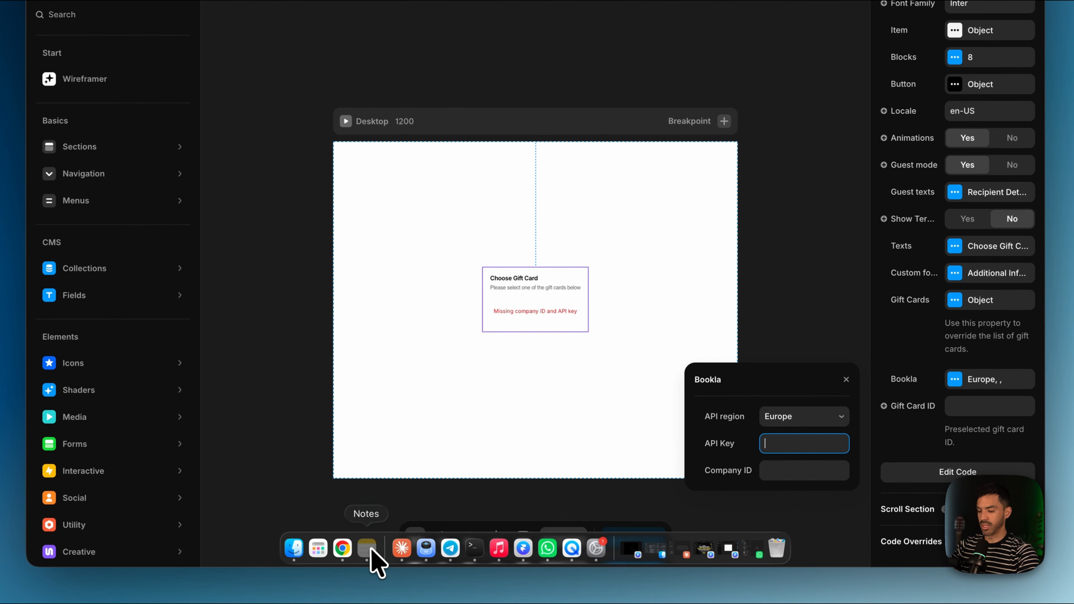
left_click(371, 549)
double_click(710, 265)
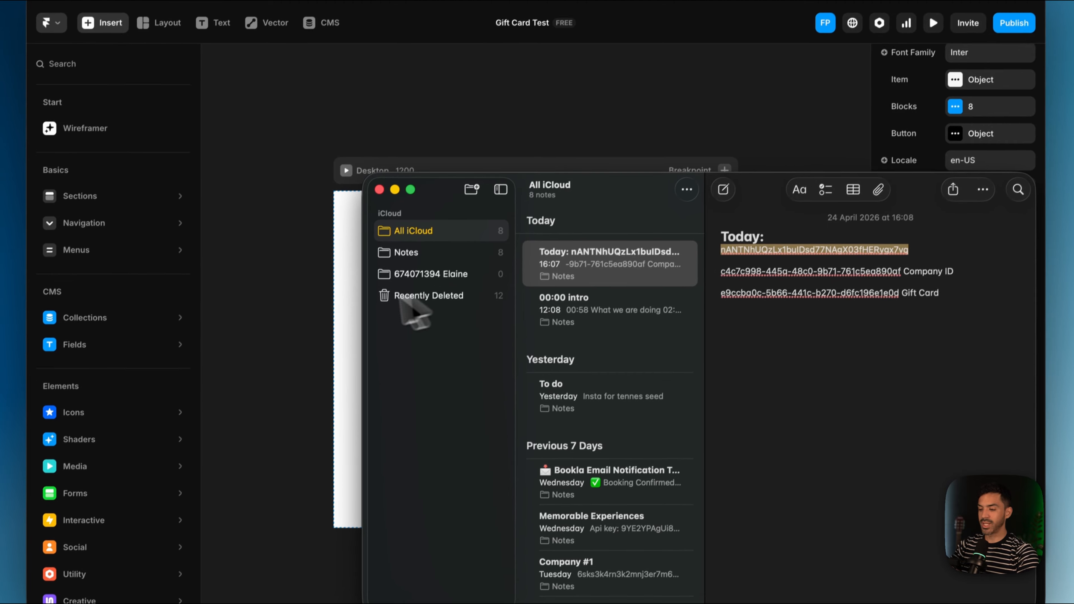
left_click(354, 328)
key("super+v")
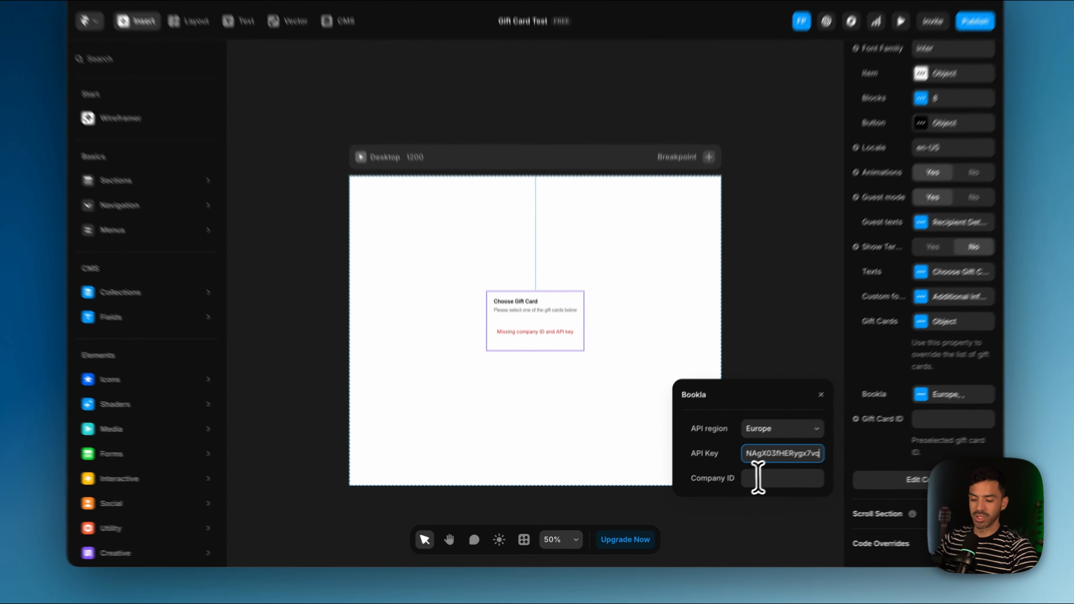
Step: Copy the company ID from Notes and paste it into the Company ID field
left_click(758, 478)
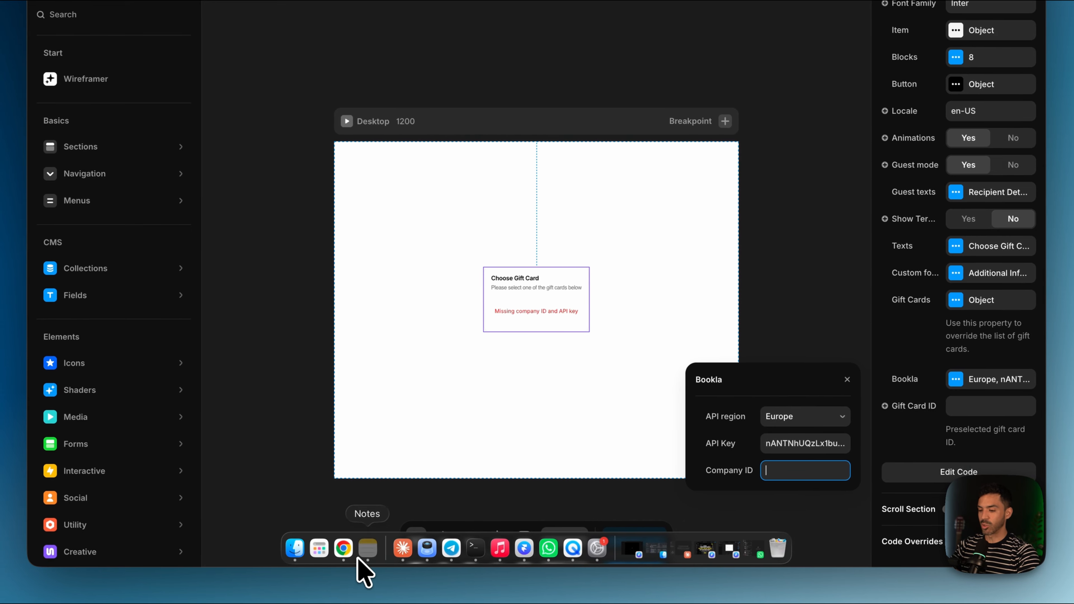
left_click(367, 547)
left_click_drag(901, 233, 710, 236)
key("super+c")
key("super+Tab")
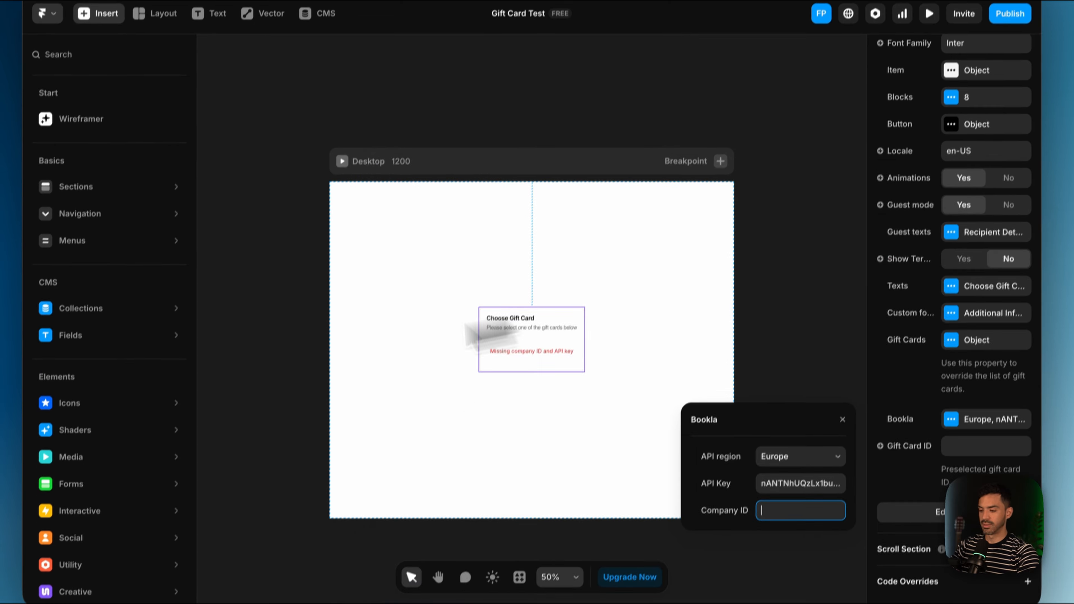
key("super+v")
left_click(292, 330)
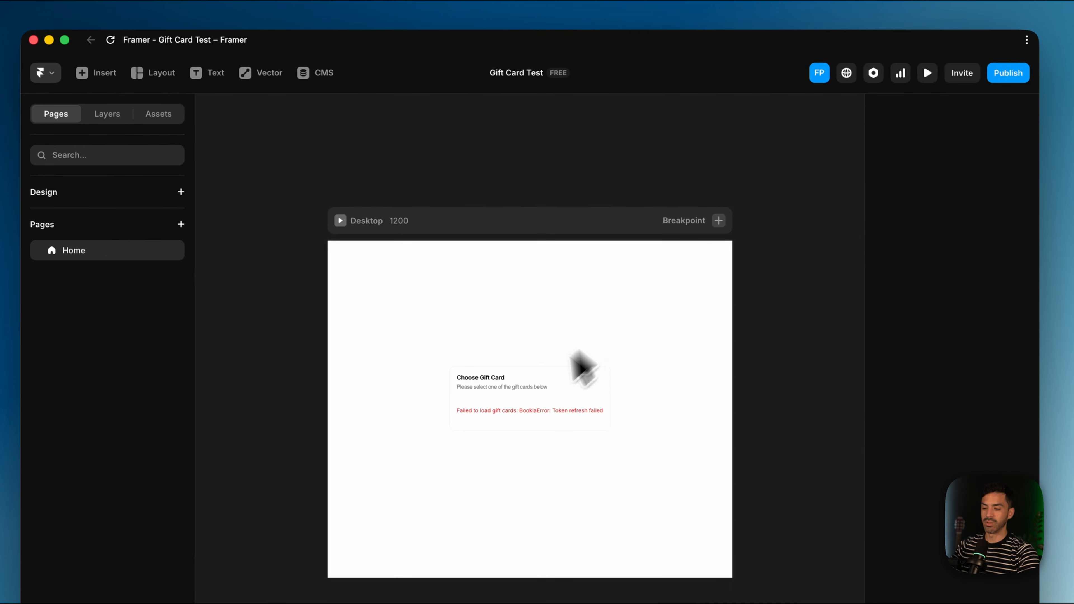
Step: Paste the Fitness Gift Card's ID into the gift card component's Gift Card ID property
left_click(533, 318)
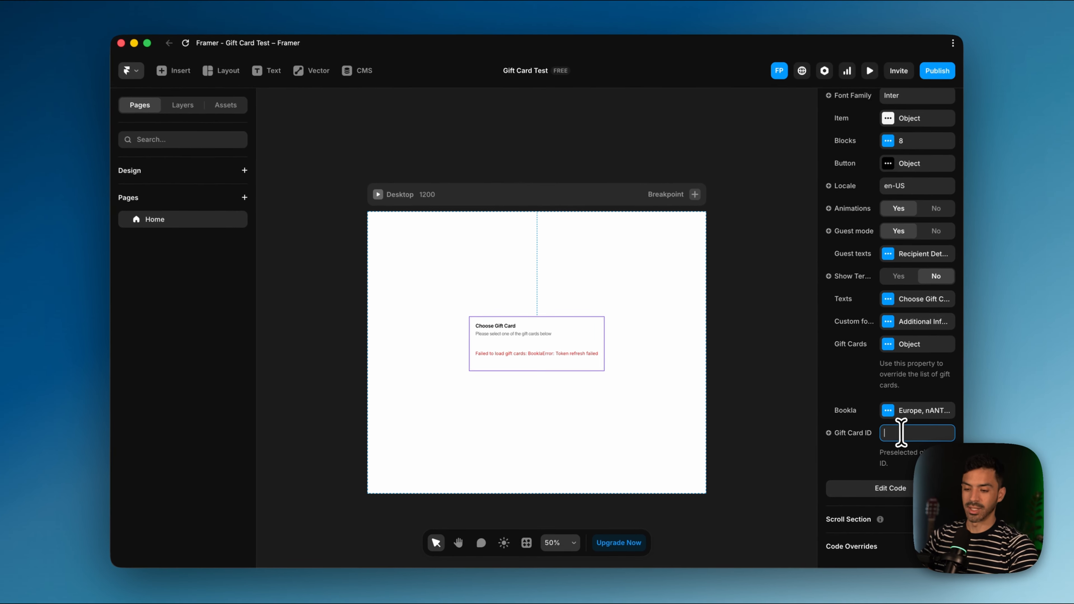
left_click(964, 450)
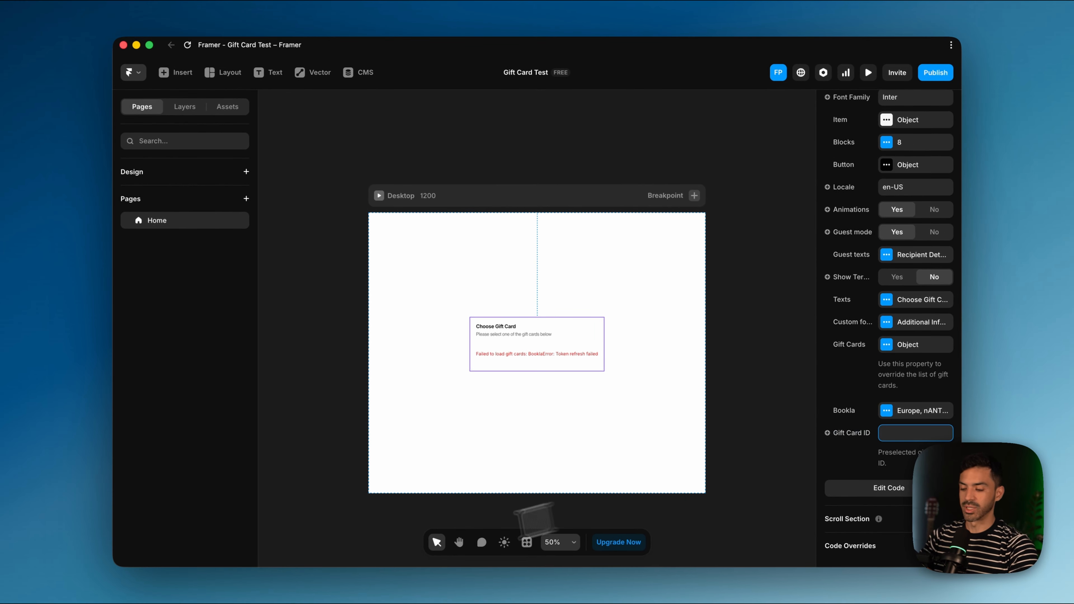
left_click(396, 552)
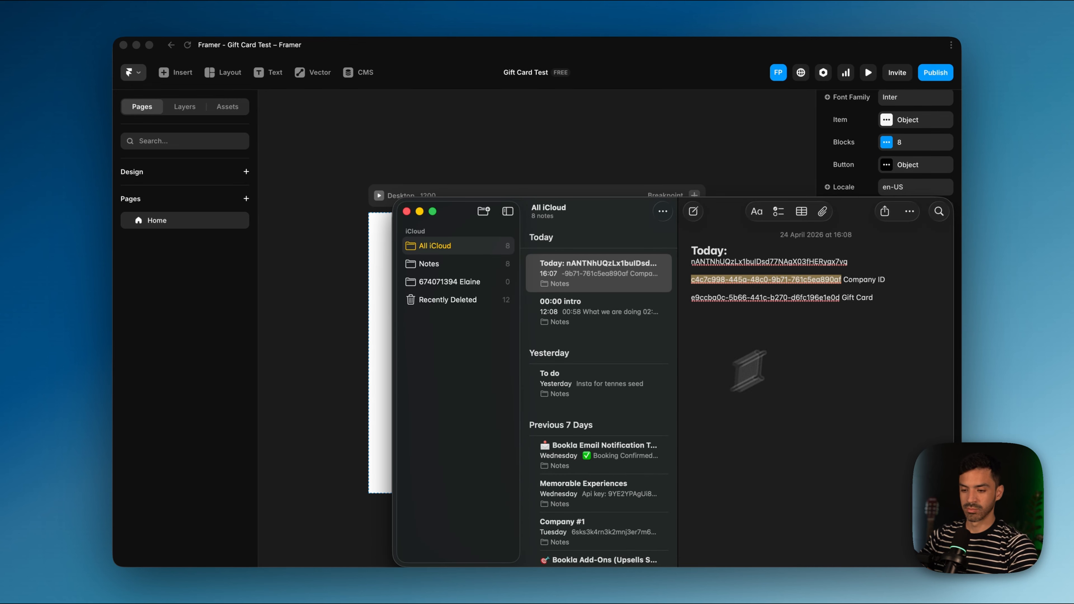
left_click_drag(839, 298, 709, 299)
left_click(380, 376)
left_click(923, 435)
key("super+v")
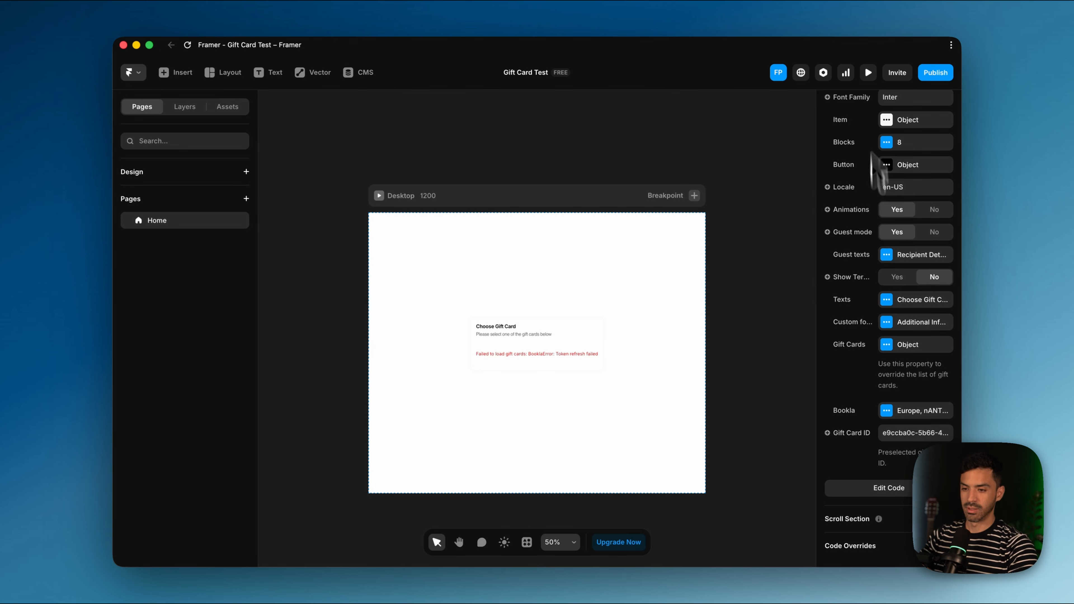
left_click(868, 73)
Step: Check the Recipient Details form with its $200.00 purchase button, then exit the preview
scroll(688, 500, "down", 3)
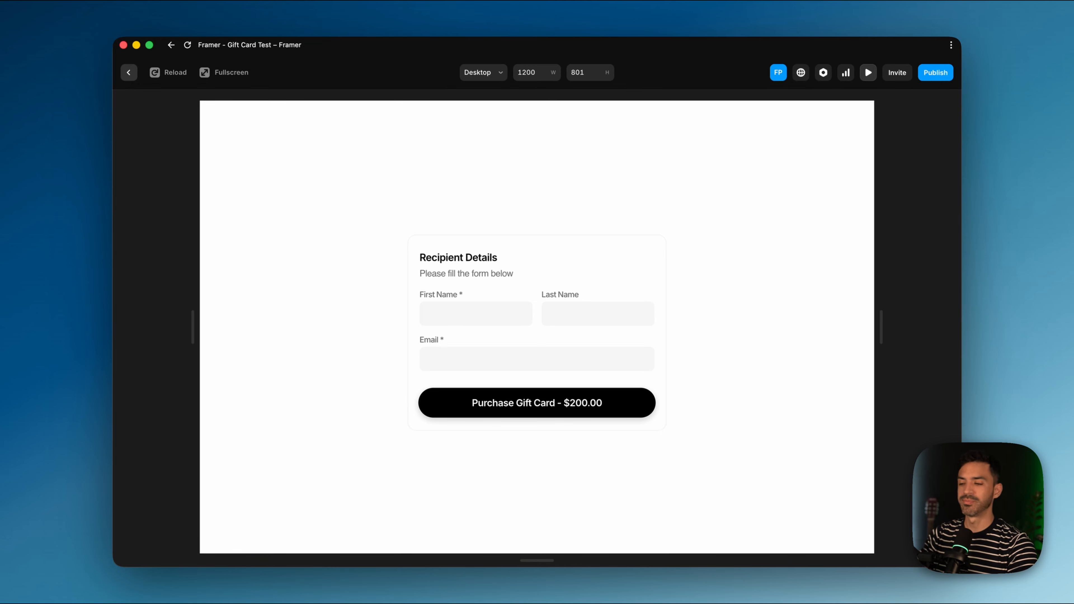
left_click(129, 73)
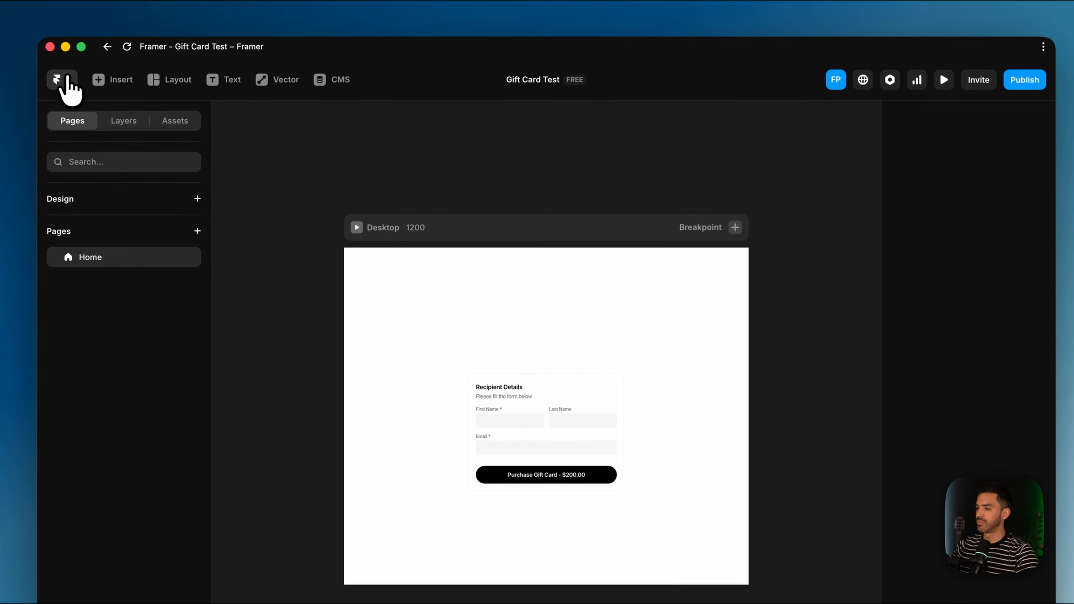
Step: Open the StrongX fitness website project from the Framer dashboard
left_click(67, 80)
left_click(72, 139)
left_click(644, 285)
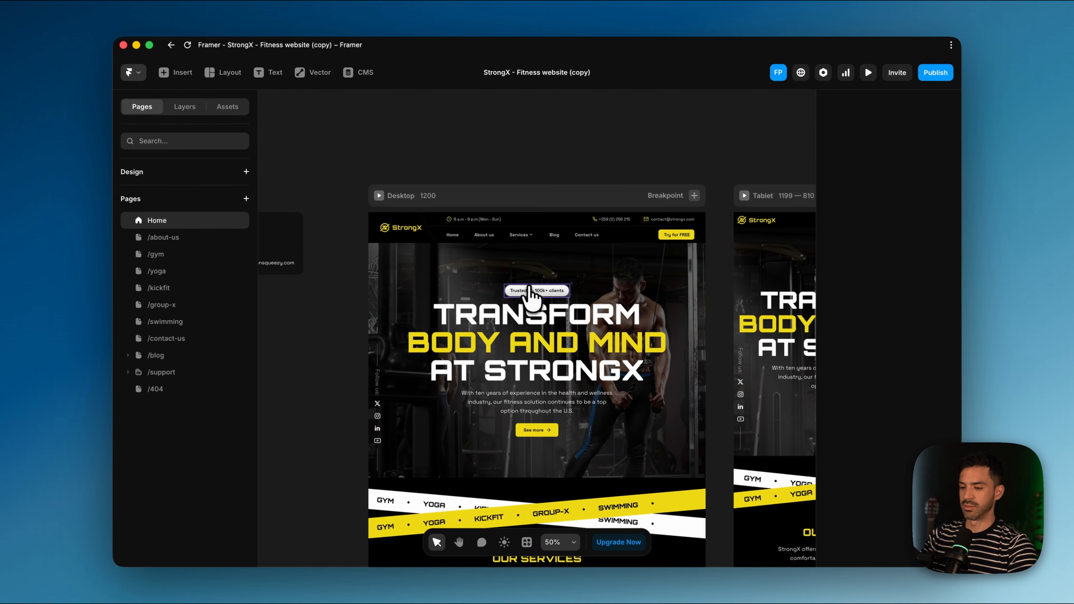
Step: Publish the StrongX site update containing the Purchase Gift Card section
scroll(537, 330, "down", 10)
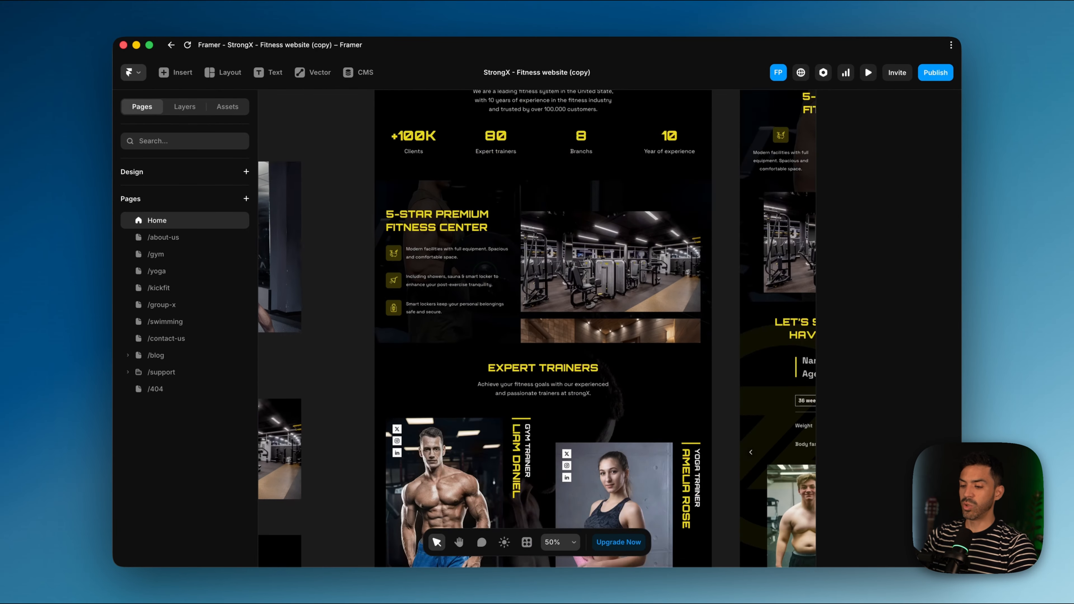
scroll(516, 323, "down", 15)
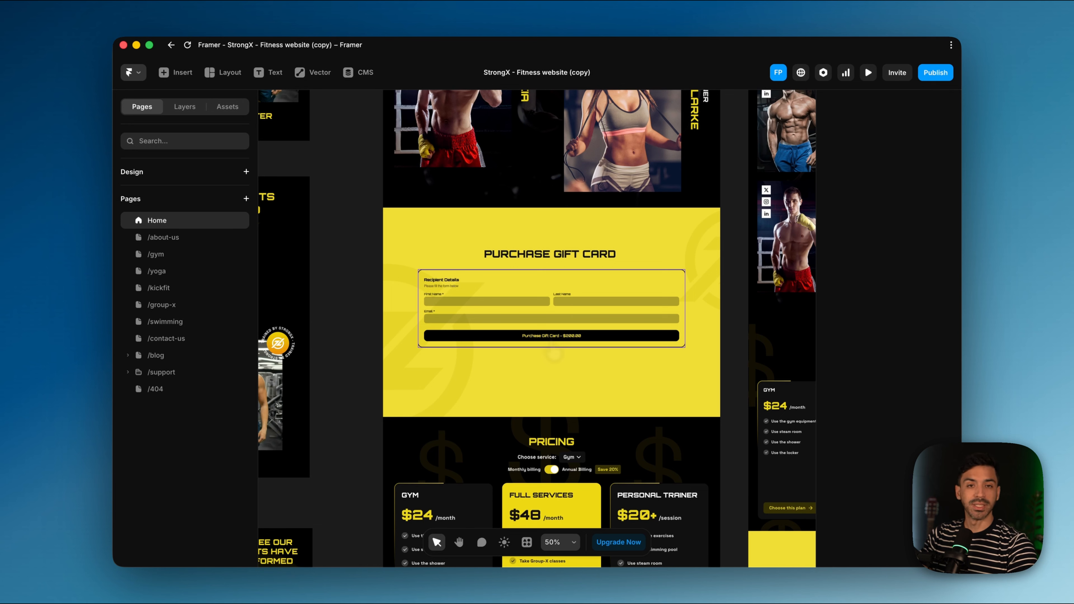
scroll(546, 344, "down", 10)
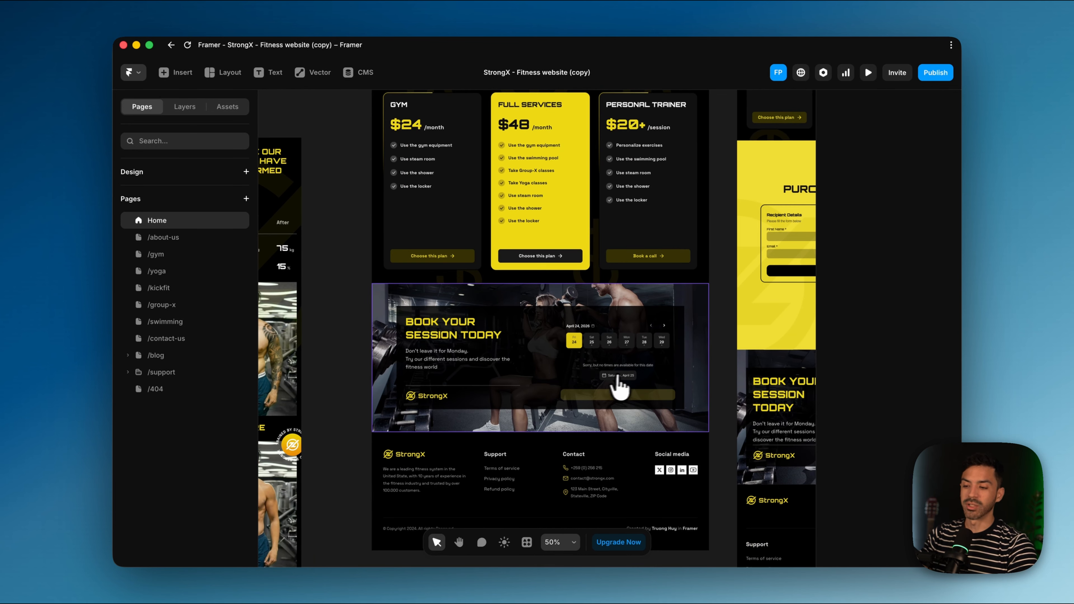
scroll(583, 383, "left", 2)
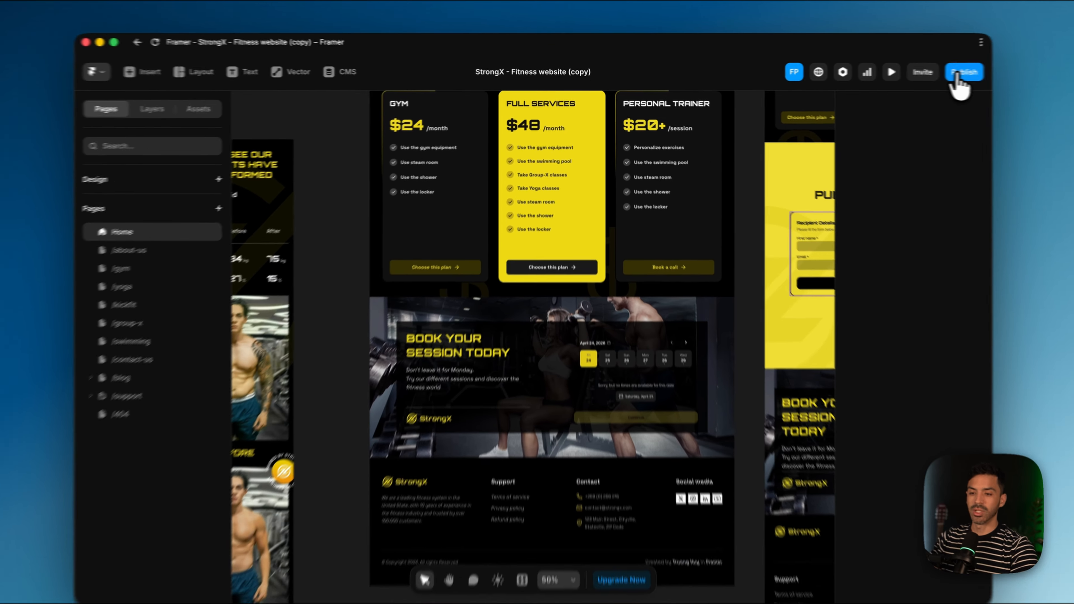
left_click(935, 72)
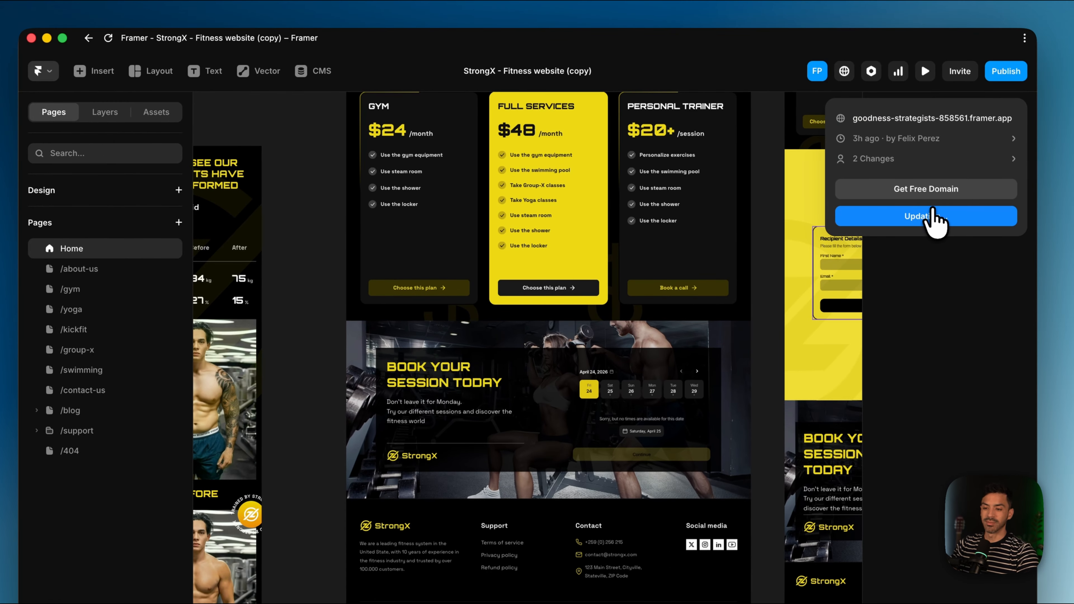
left_click(914, 119)
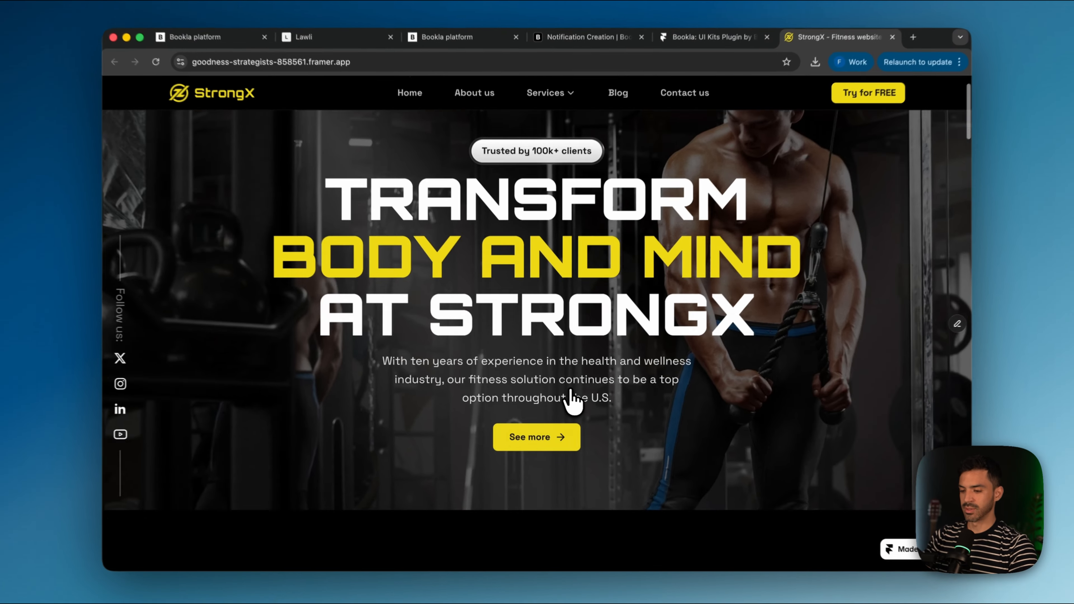
Step: Enter the recipient's first name, last name and e-mail, then buy the $200.00 gift card
scroll(573, 402, "down", 20)
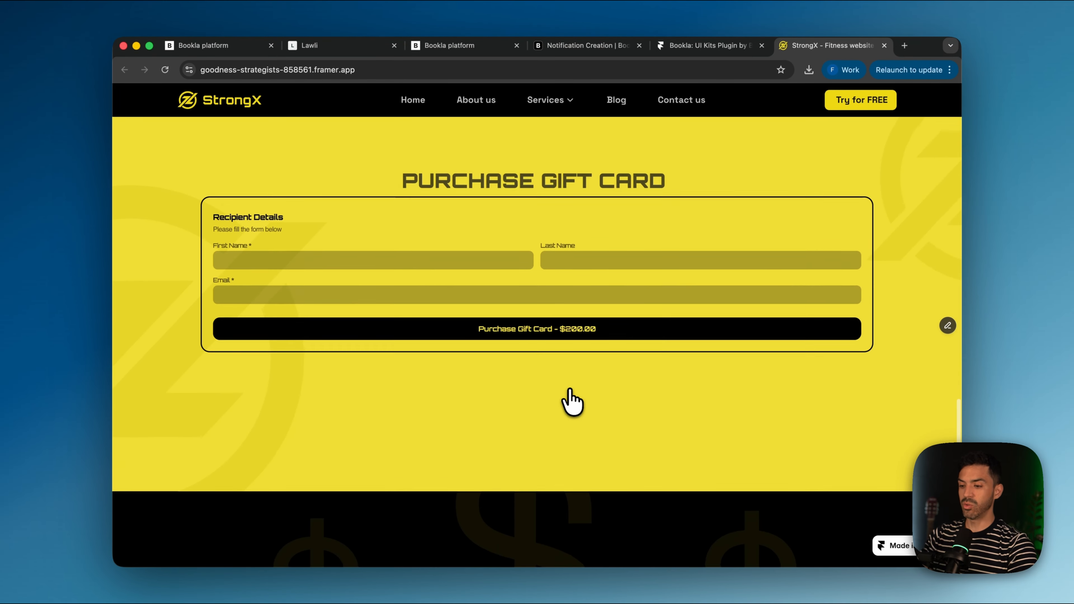
scroll(573, 402, "up", 3)
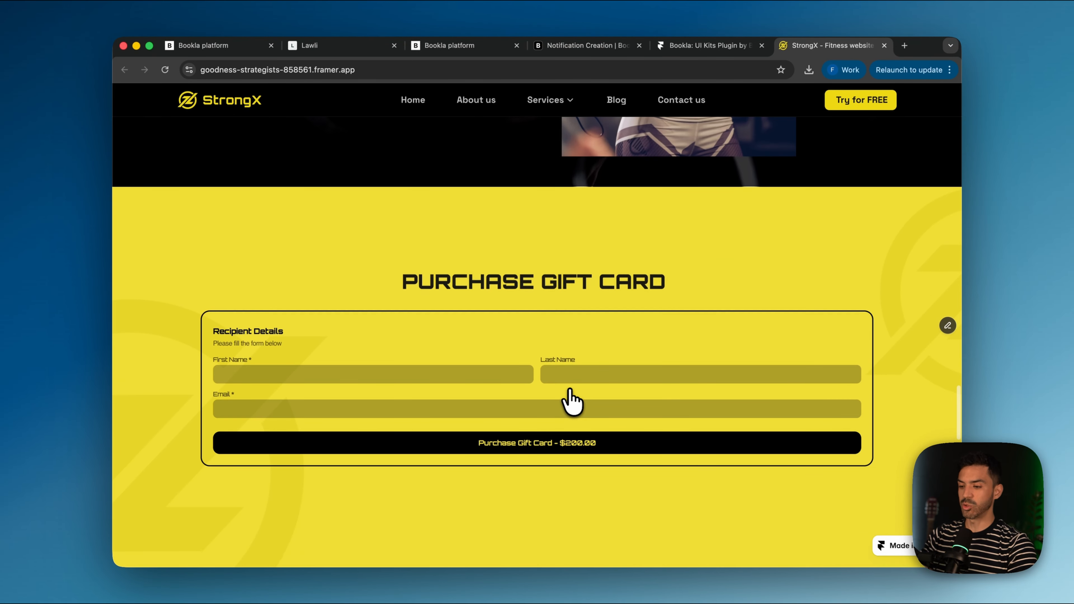
left_click(307, 375)
left_click(313, 401)
left_click(611, 372)
type("Perez")
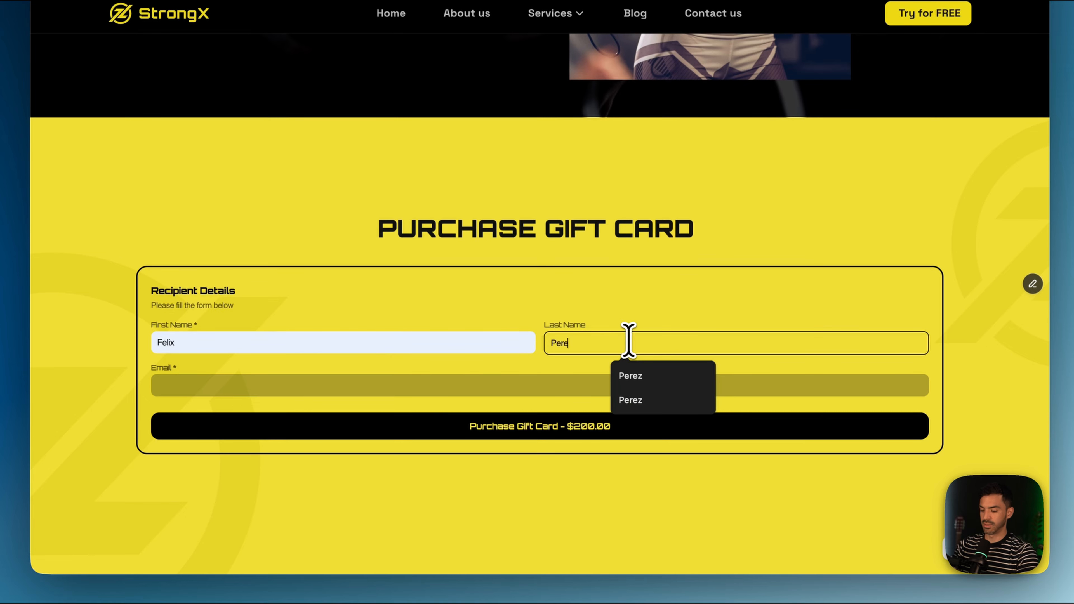
left_click(494, 404)
type("boo")
left_click(334, 418)
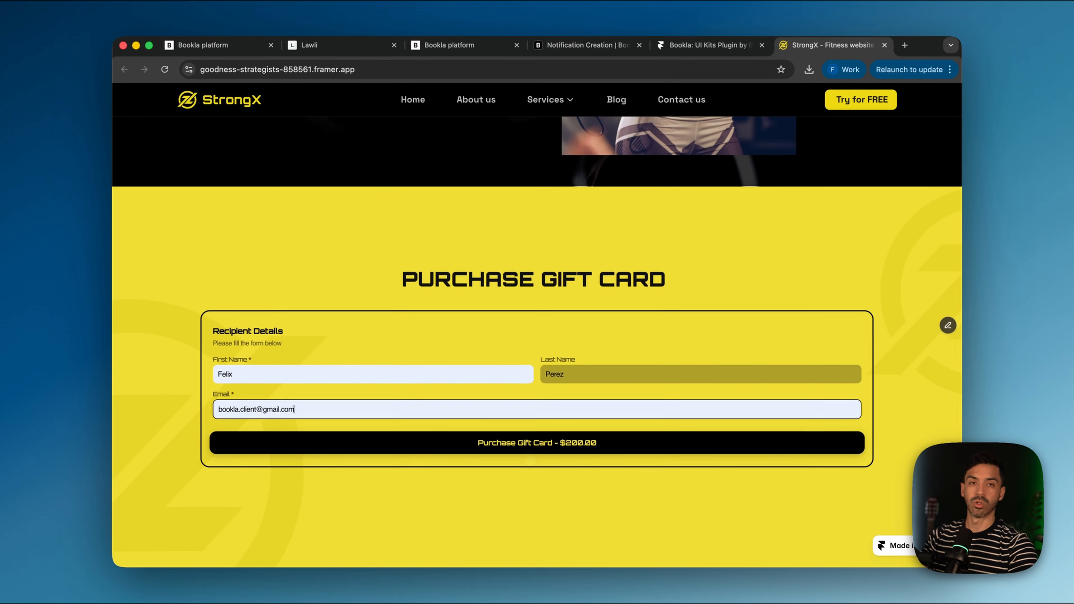
left_click(522, 422)
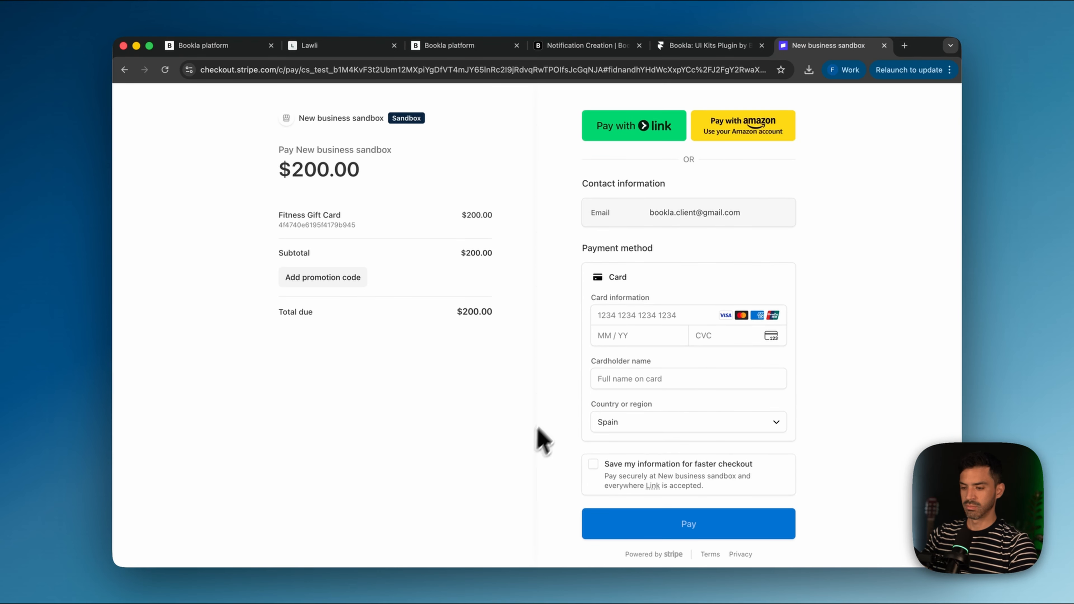
Step: Pay the $200.00 Stripe checkout with test card number, expiry, CVC and cardholder name, then open a blank tab
left_click(611, 318)
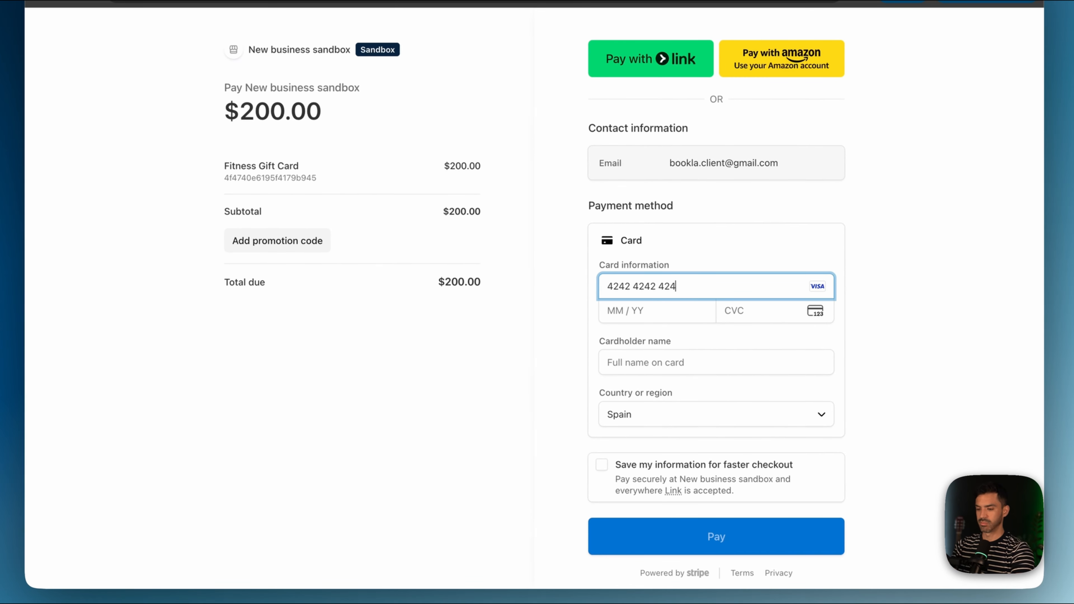
left_click(625, 316)
type("1234")
left_click(754, 317)
type("123")
left_click(726, 360)
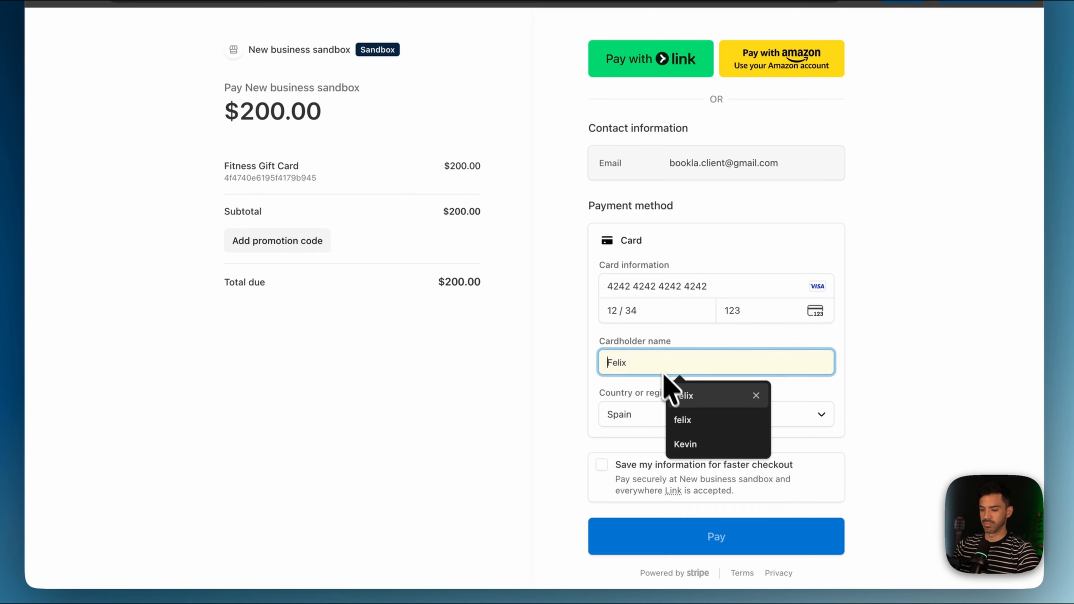
left_click(677, 394)
left_click(694, 522)
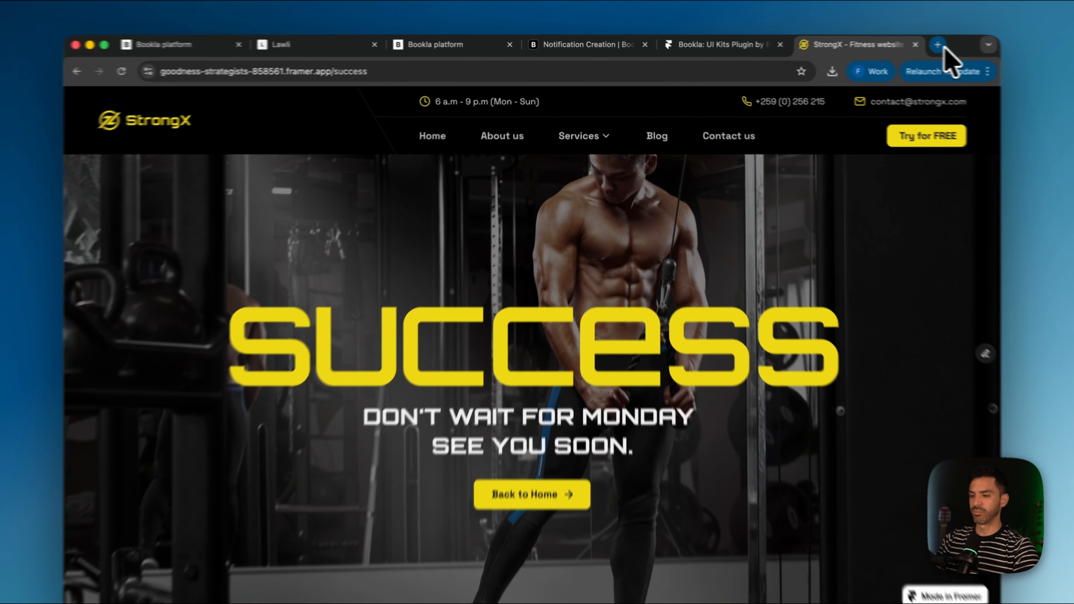
left_click(904, 45)
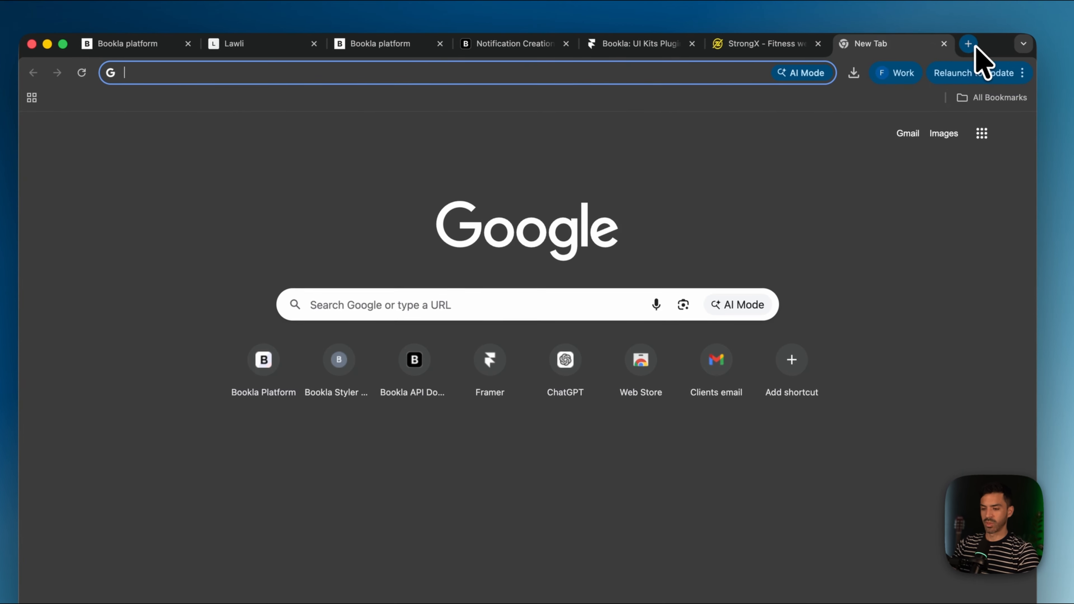
Step: Open the Bookla gift card email and preview GiftCard.pdf with its code and 2026-05-24 expiry
left_click(724, 334)
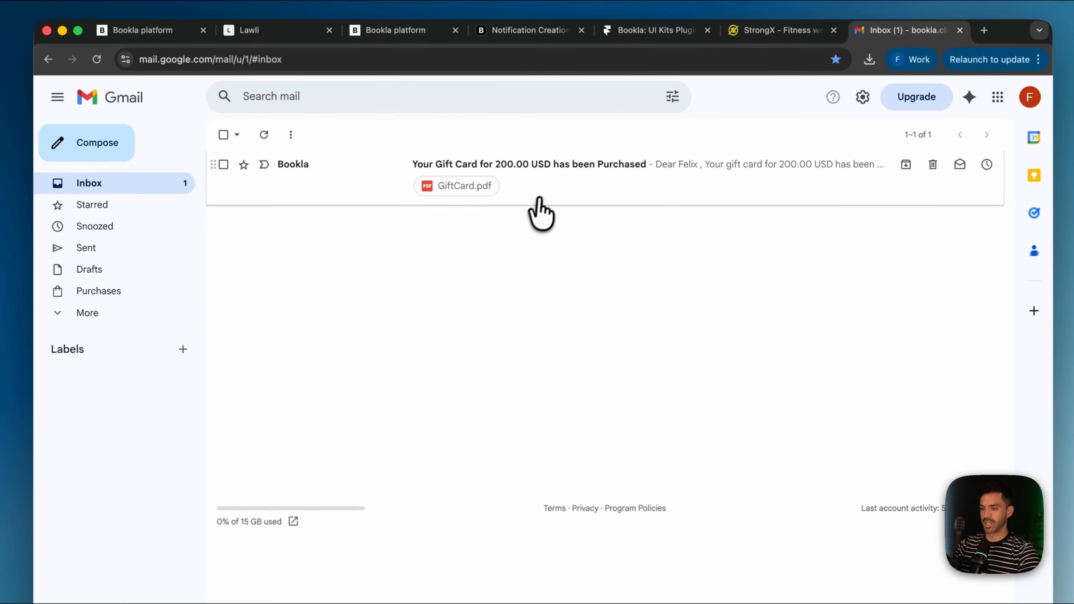
left_click(557, 199)
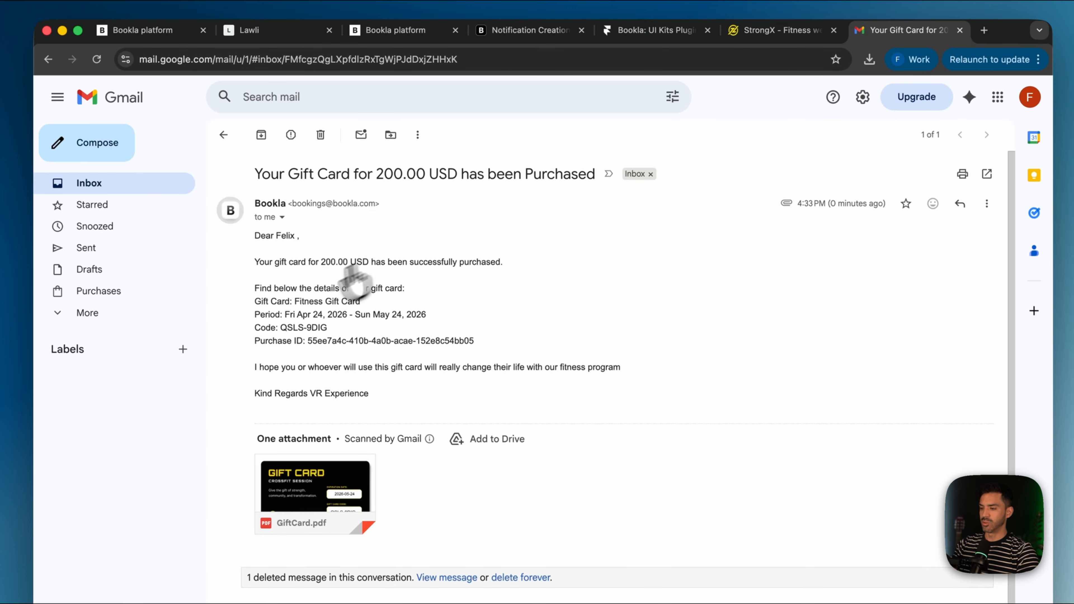
scroll(321, 327, "down", 2)
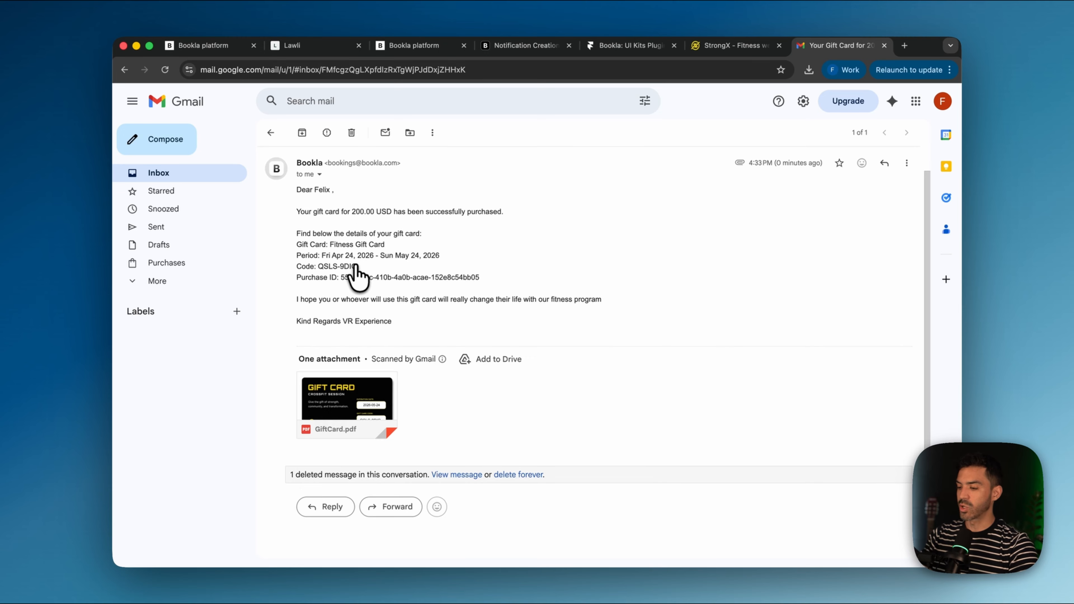
mouse_move(328, 412)
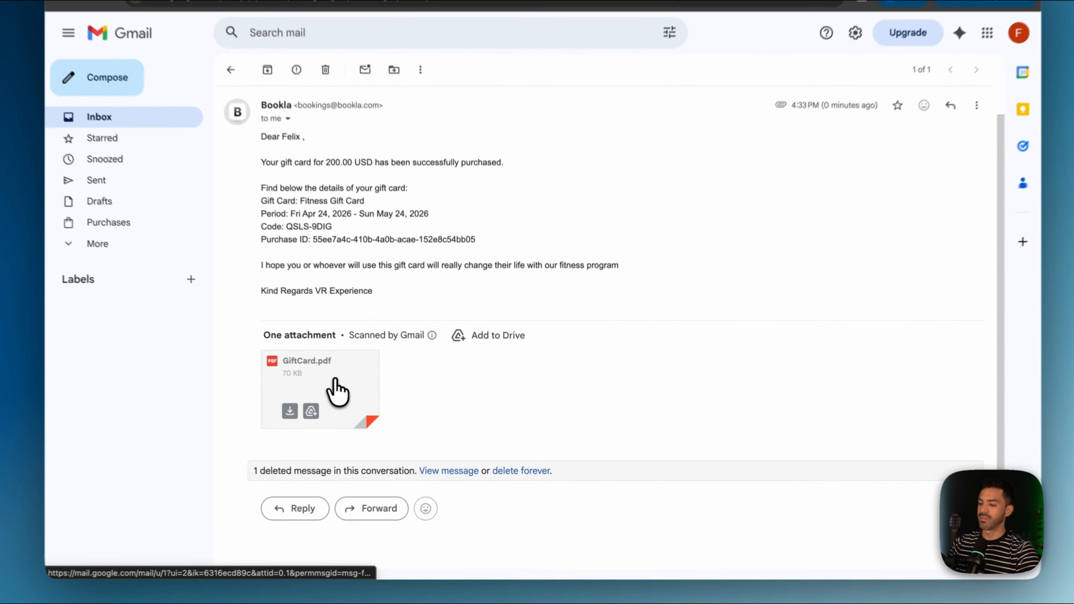
left_click(335, 380)
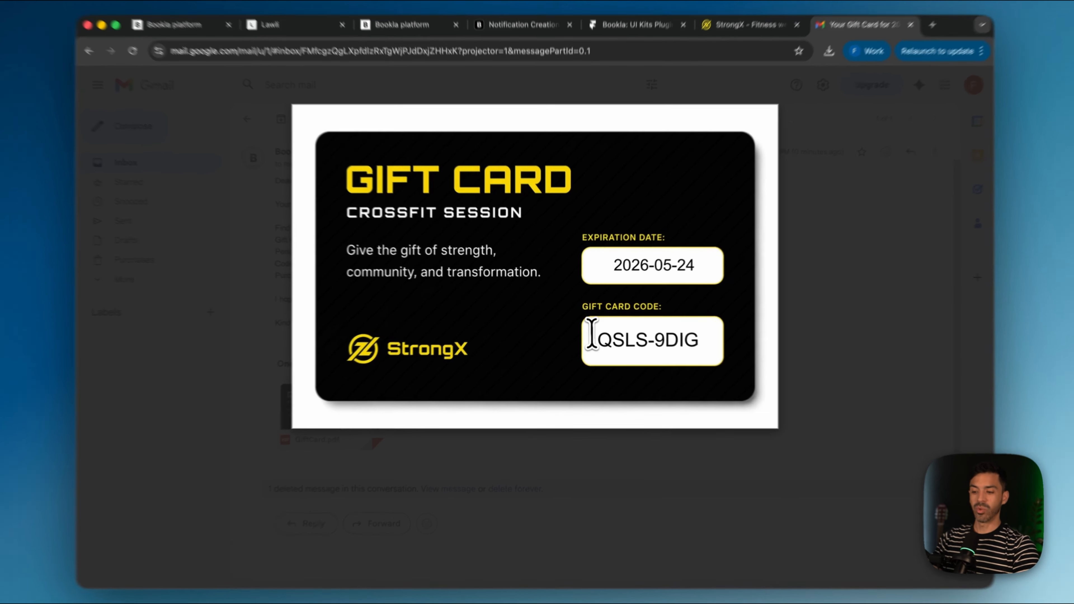
left_click_drag(589, 334, 630, 343)
left_click(707, 336)
left_click(598, 344)
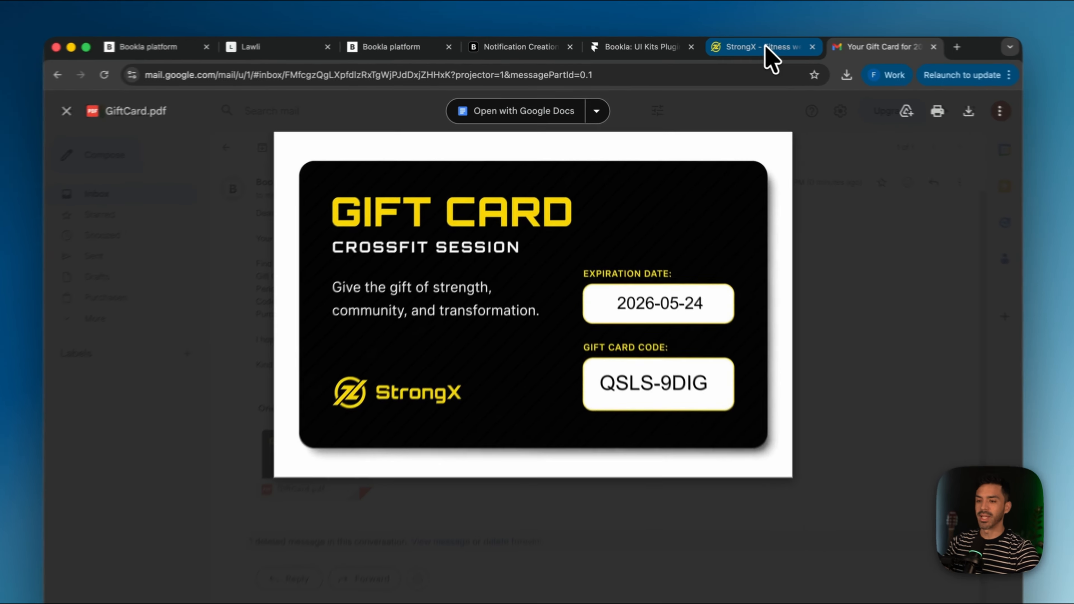
Step: On the StrongX booking widget, choose Saturday April 25 at 10:00 AM
left_click(757, 46)
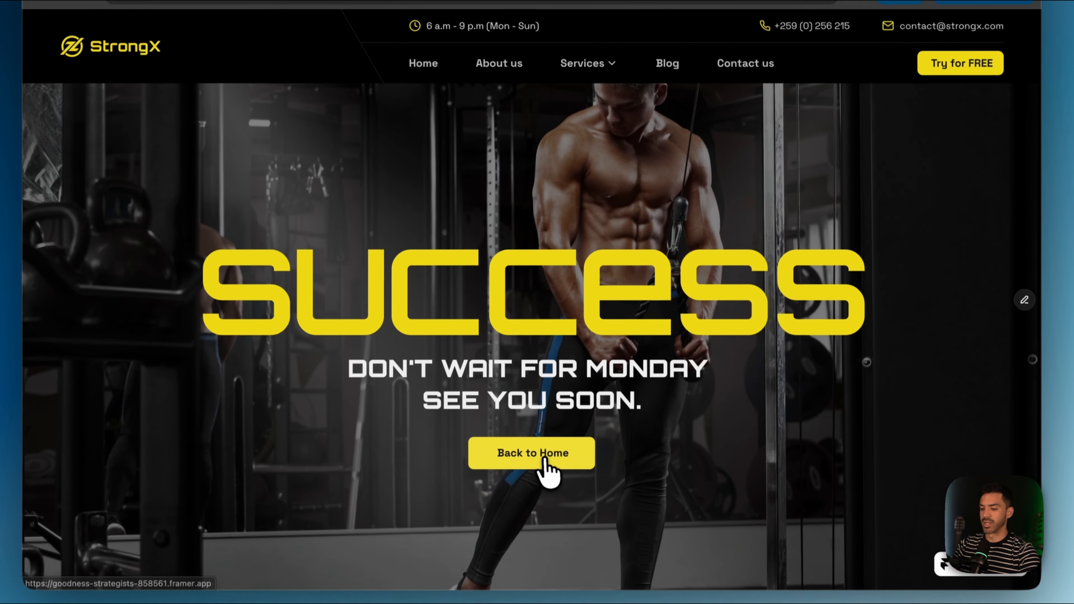
left_click(545, 460)
scroll(547, 470, "down", 10)
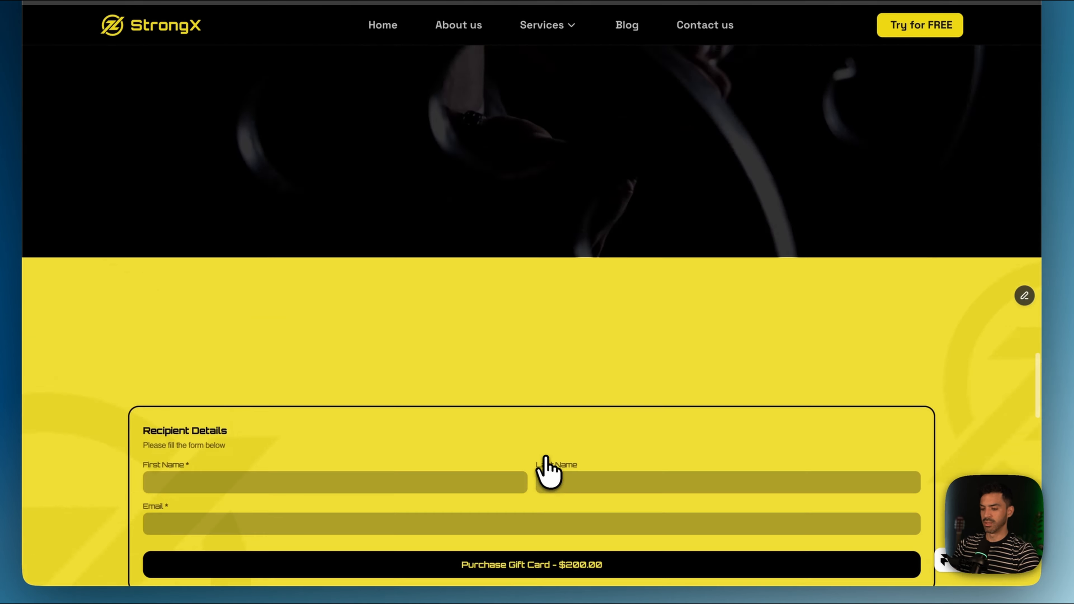
scroll(547, 469, "down", 5)
scroll(548, 470, "up", 10)
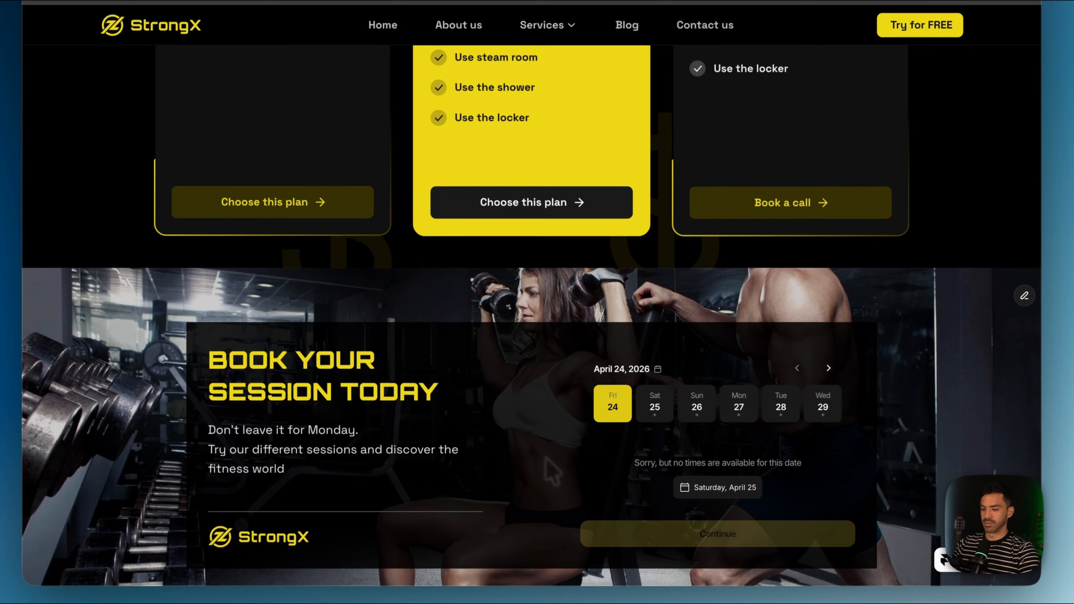
left_click(658, 407)
scroll(660, 408, "down", 1)
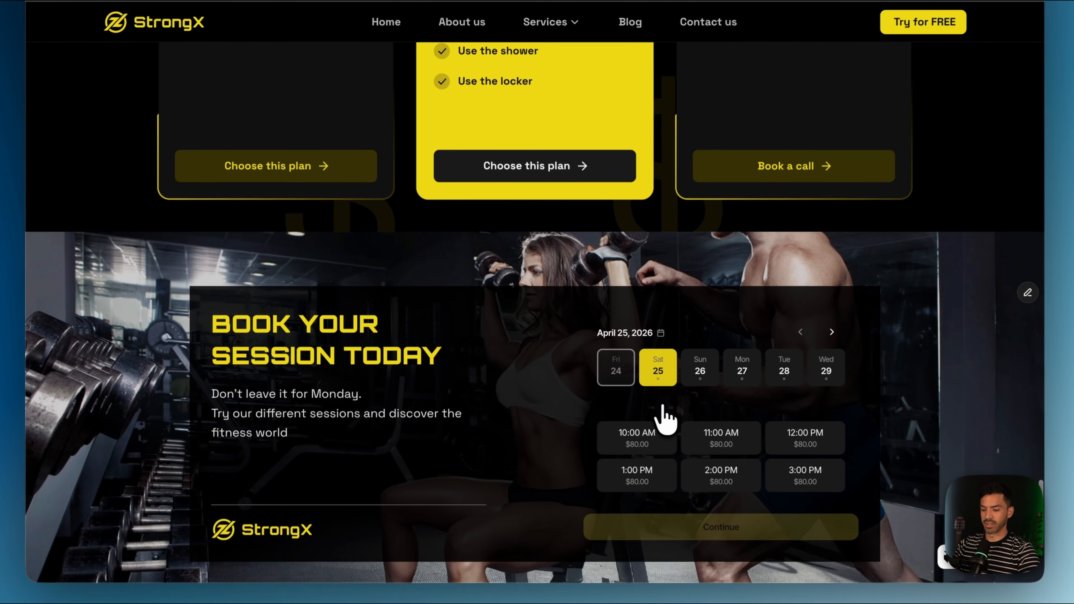
left_click(651, 431)
scroll(648, 440, "down", 2)
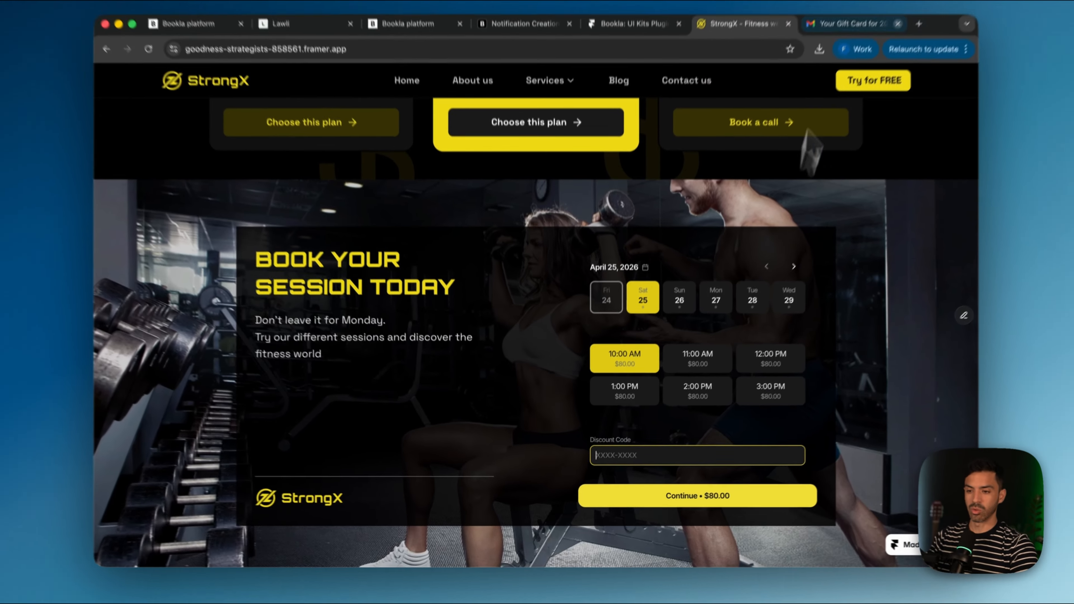
Step: Copy the gift card code from the email and paste it as the Discount Code
left_click(843, 48)
left_click(931, 148)
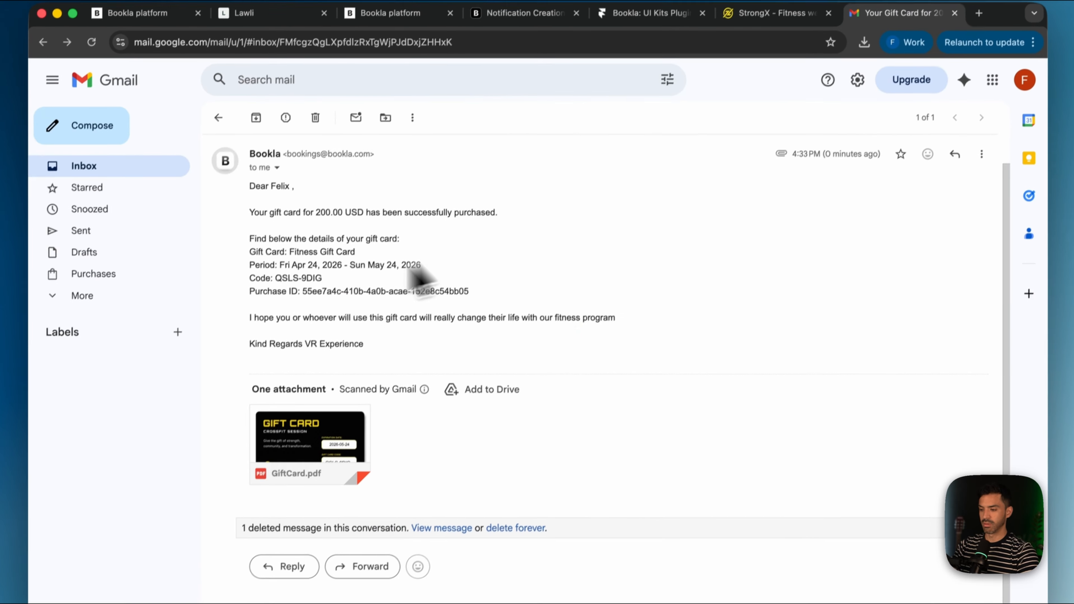
left_click_drag(316, 311, 291, 313)
left_click(774, 7)
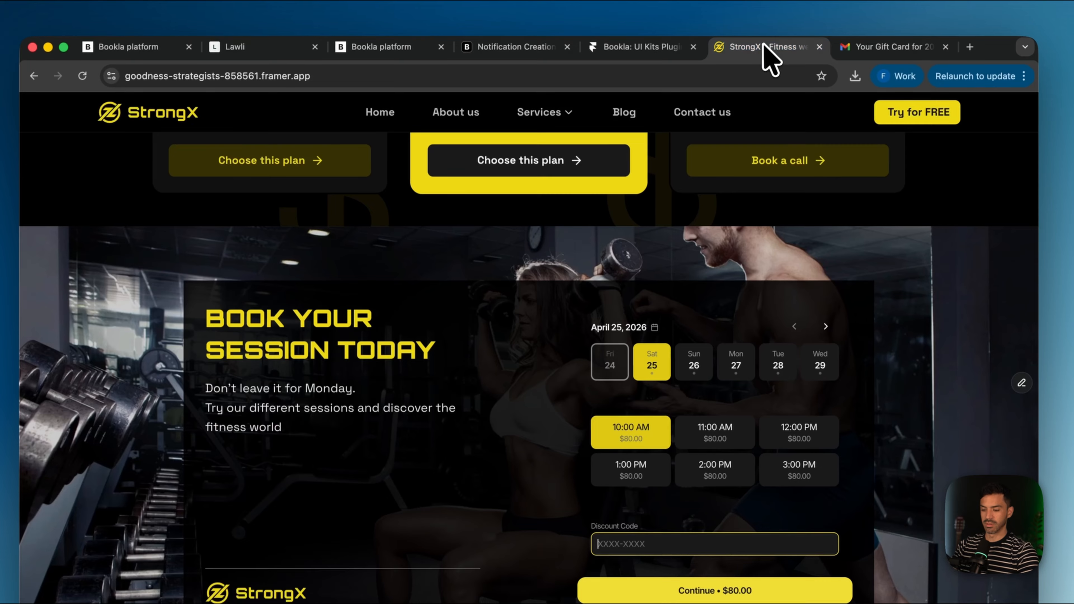
type("QSLS-9DIG")
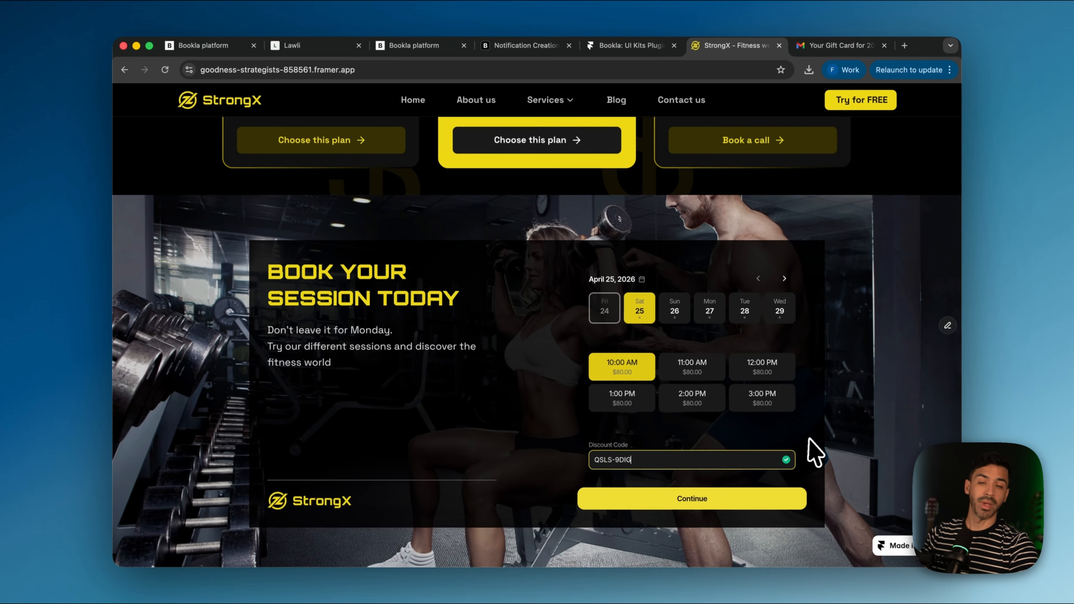
Step: Fill in the client's name and details and make the booking
left_click(702, 498)
scroll(715, 516, "down", 5)
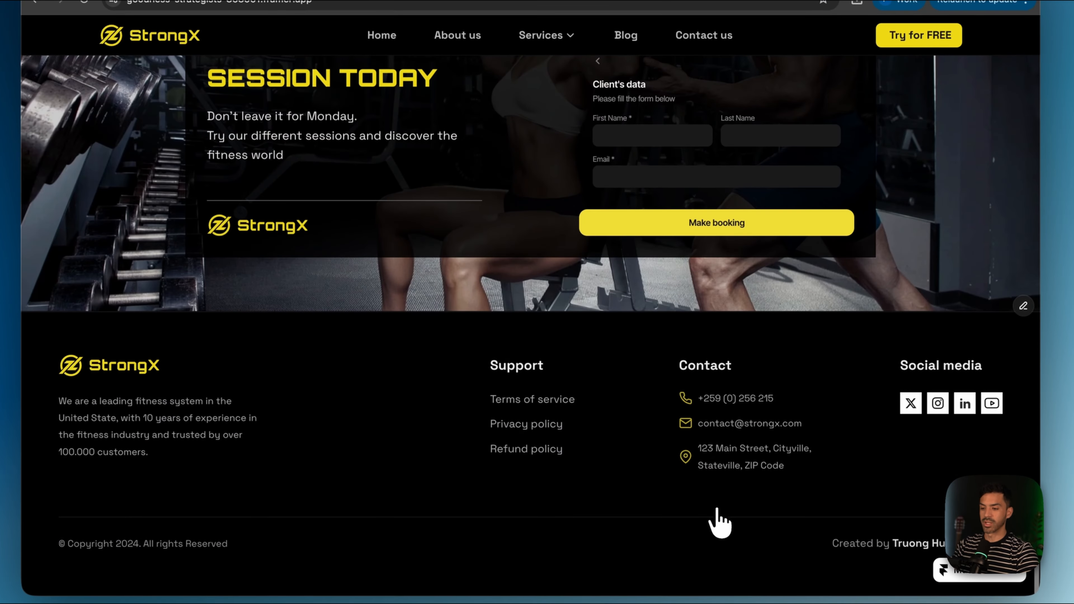
left_click(652, 135)
left_click(678, 173)
left_click(749, 137)
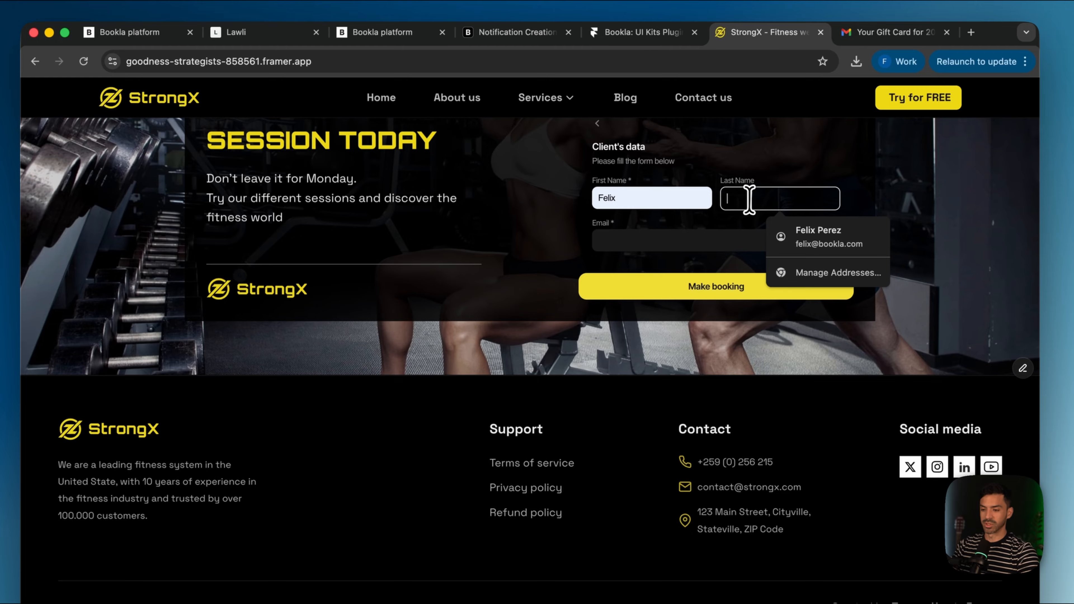
left_click(780, 240)
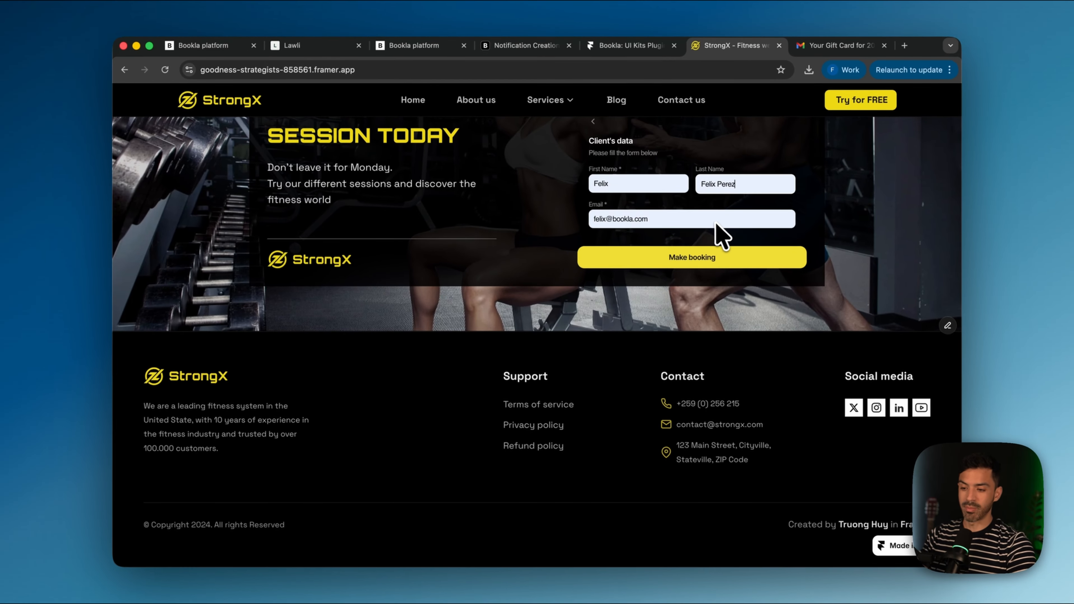
left_click(733, 284)
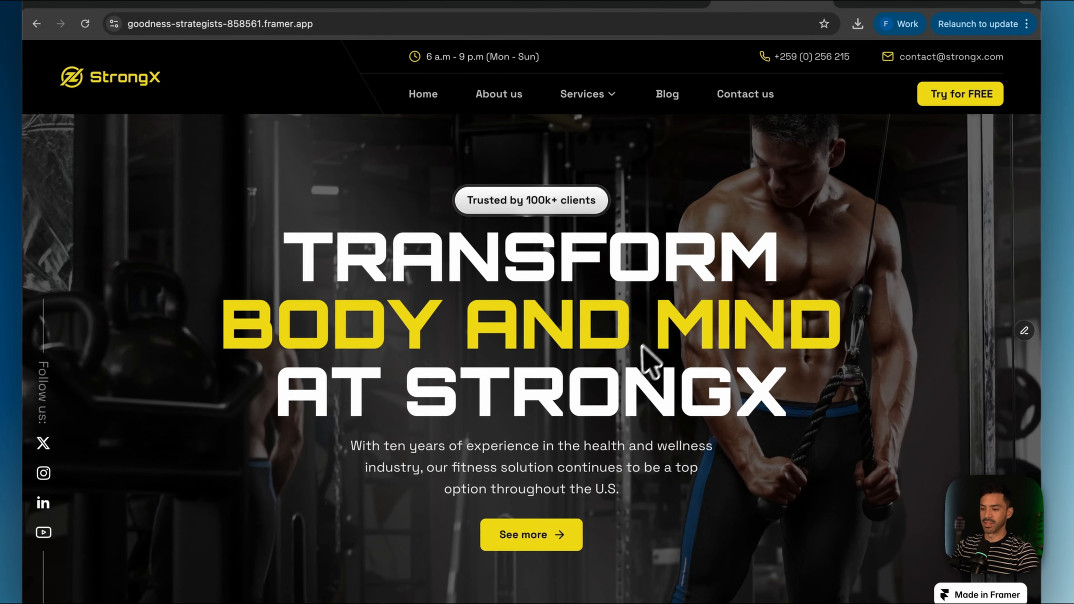
Step: Choose Sunday April 26 at 10:00 AM in the booking widget
scroll(642, 368, "down", 15)
scroll(641, 372, "down", 20)
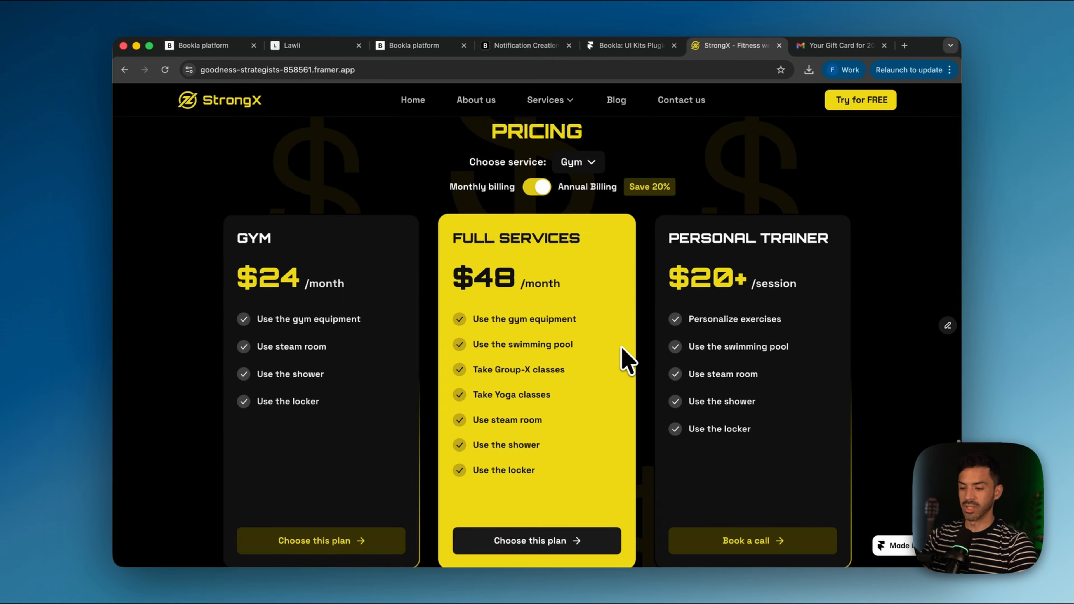
scroll(638, 372, "up", 5)
scroll(685, 419, "down", 1)
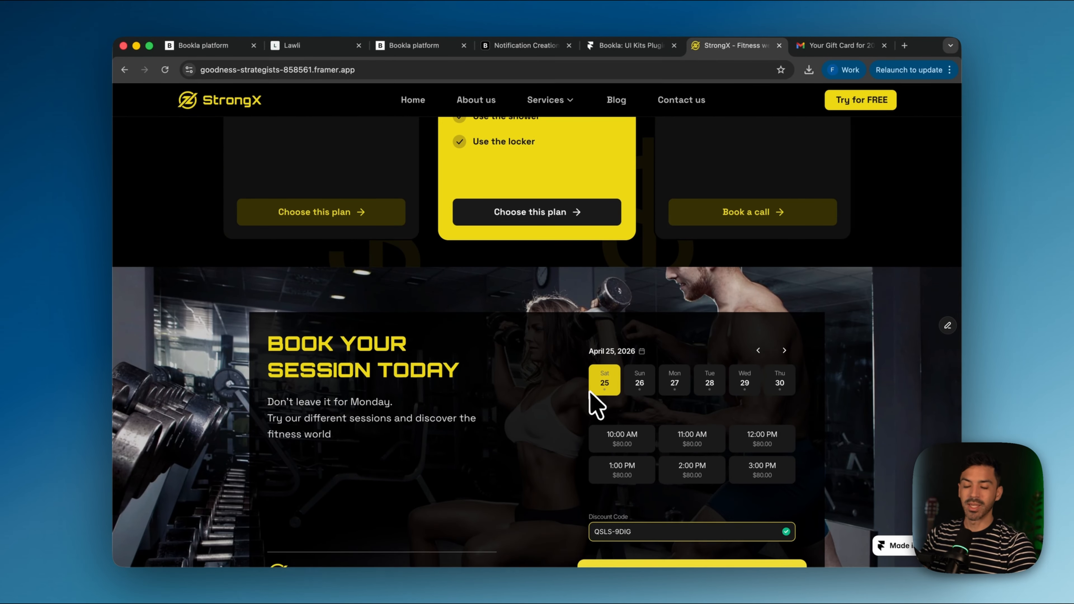
scroll(596, 406, "down", 1)
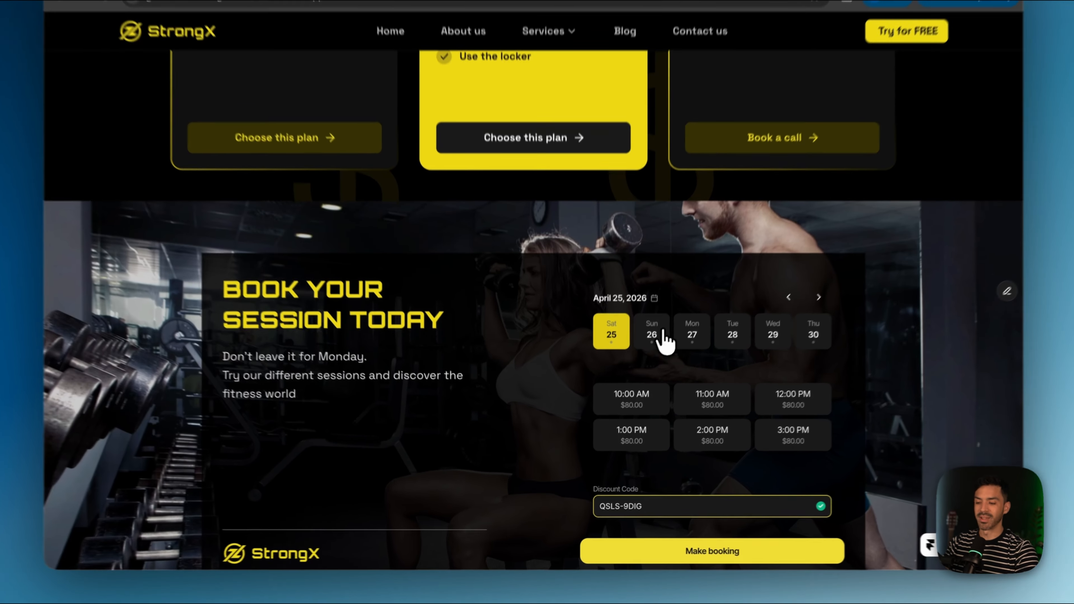
left_click(639, 362)
scroll(660, 326, "down", 2)
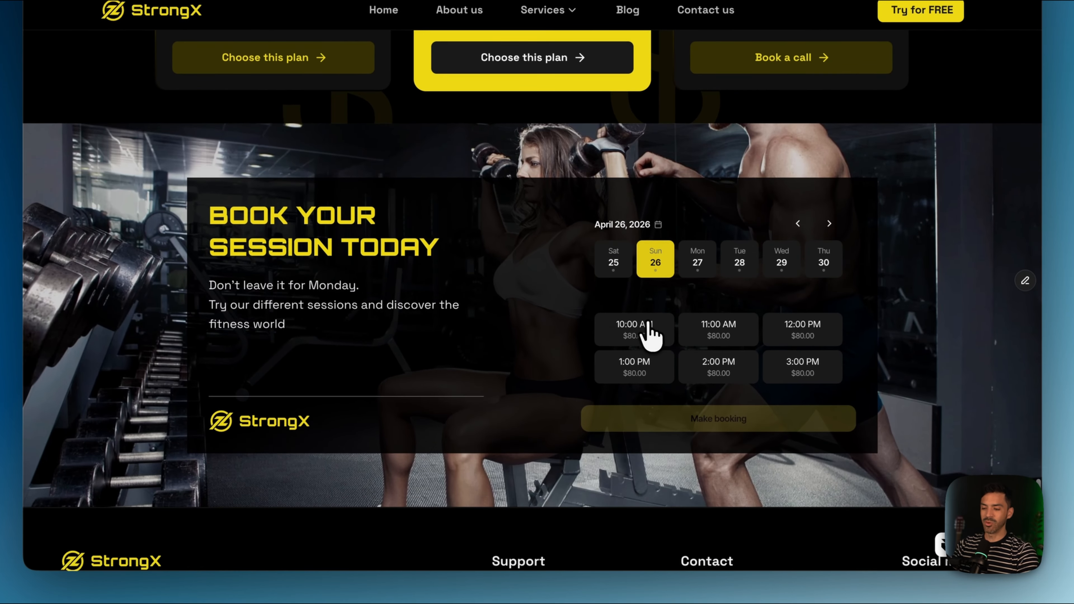
left_click(644, 326)
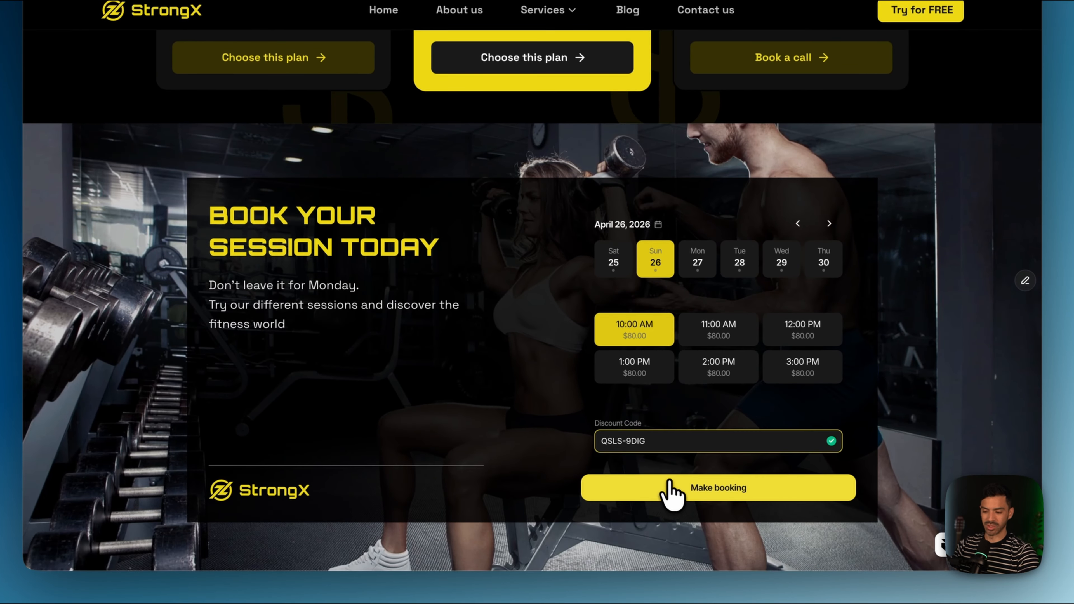
Step: Fill in the client's first name, last name and e-mail, then submit the booking
left_click(672, 489)
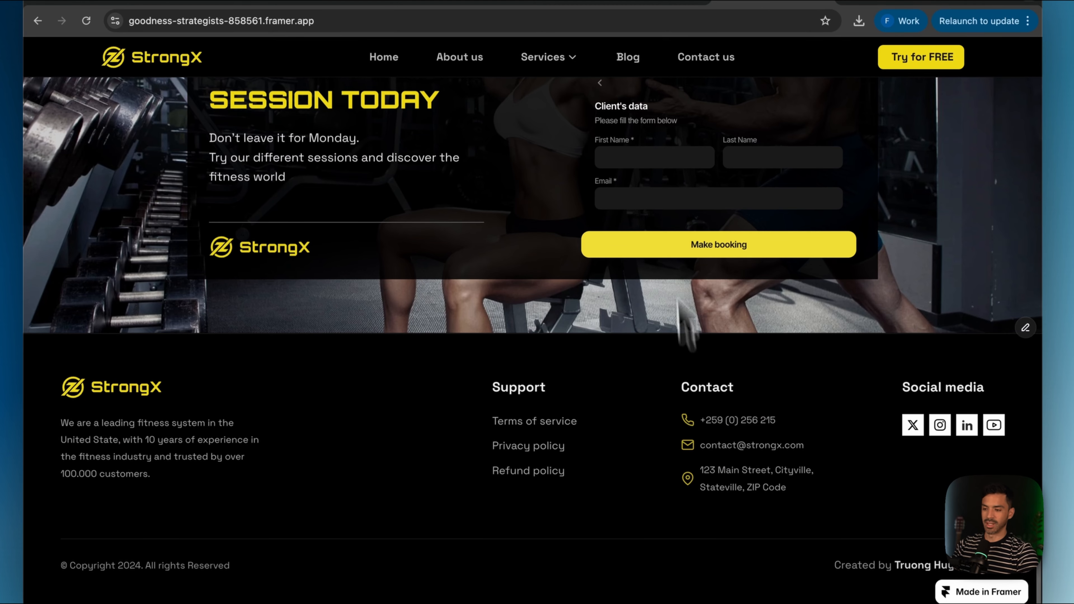
left_click(661, 111)
left_click(677, 213)
left_click(746, 156)
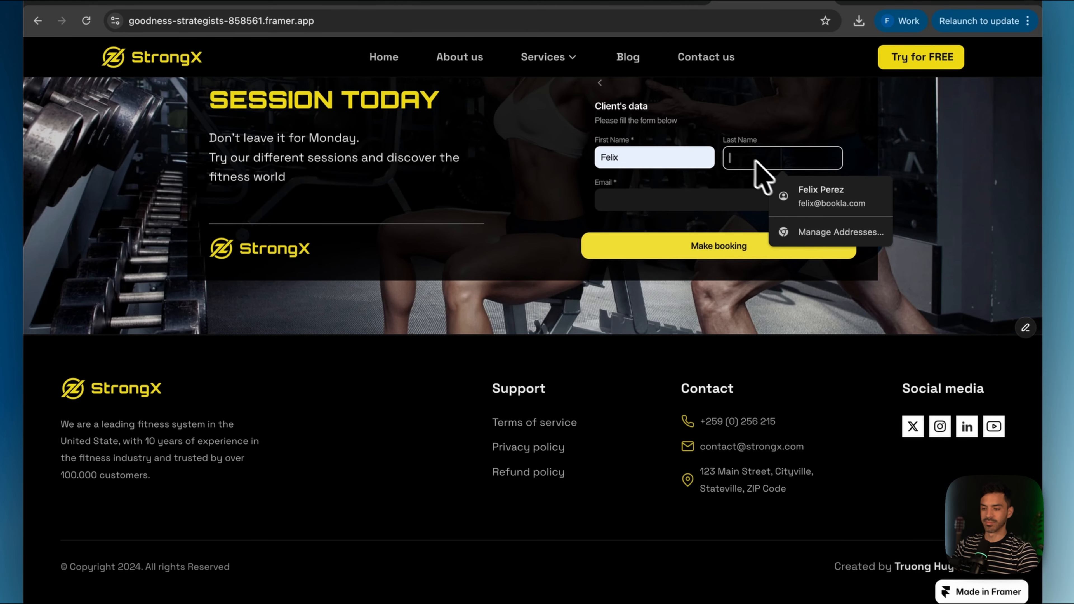
type("Per")
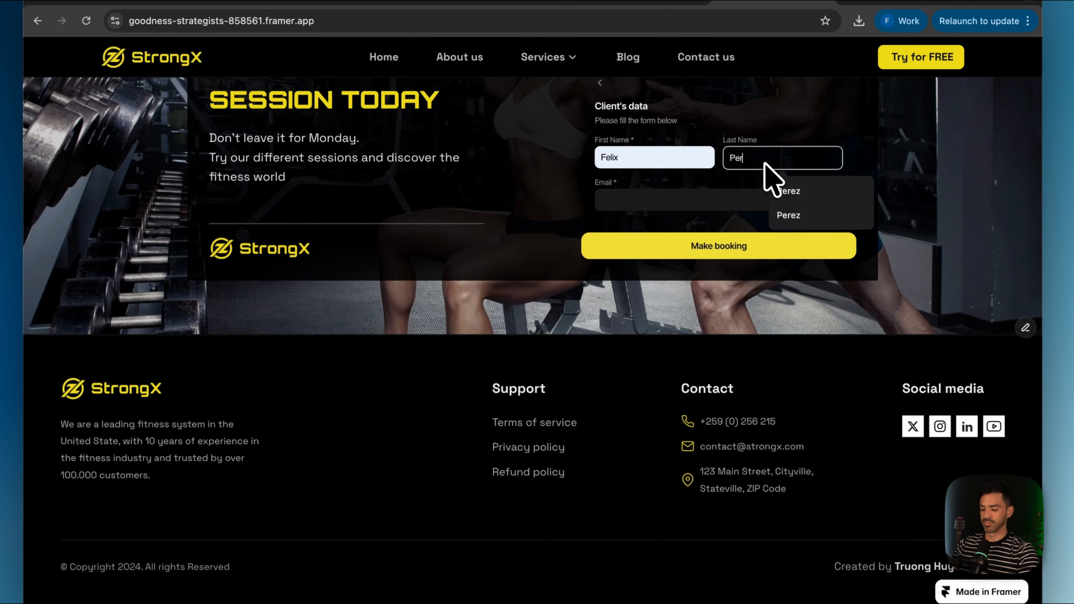
type("ez")
left_click(707, 200)
left_click(707, 229)
left_click(700, 249)
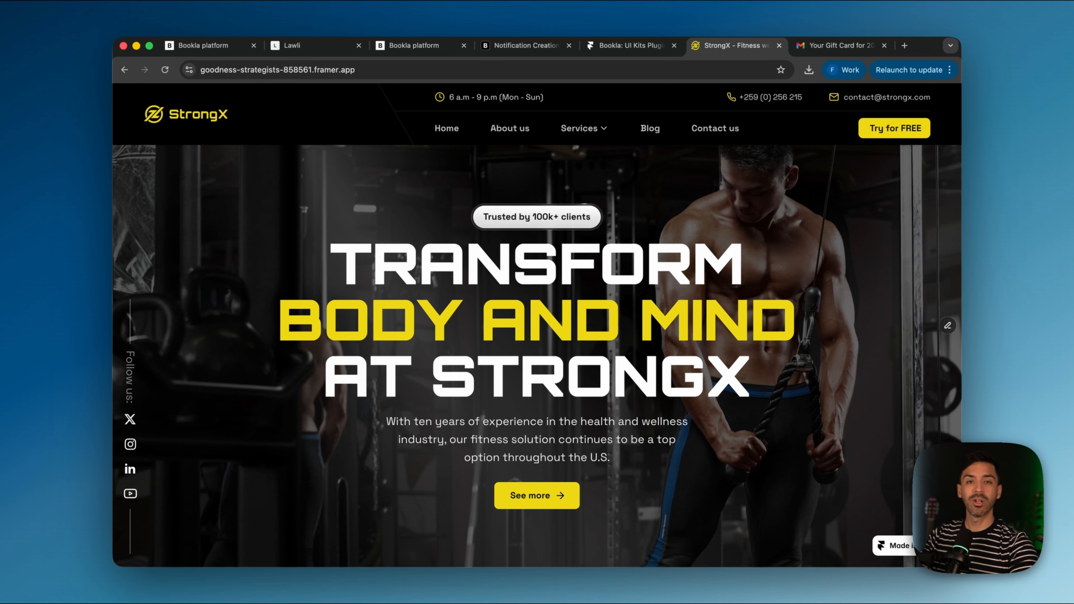
Step: Reload the StrongX page and select Saturday April 25 at 12:00 PM, priced $80.00
scroll(626, 379, "down", 15)
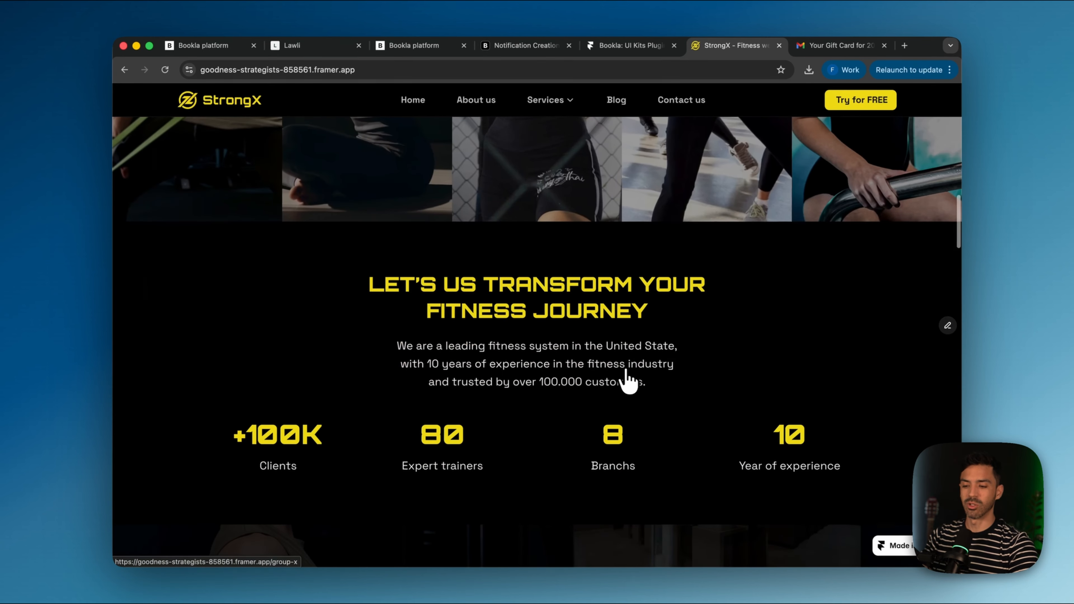
scroll(628, 381, "down", 2)
scroll(628, 380, "down", 15)
left_click(165, 69)
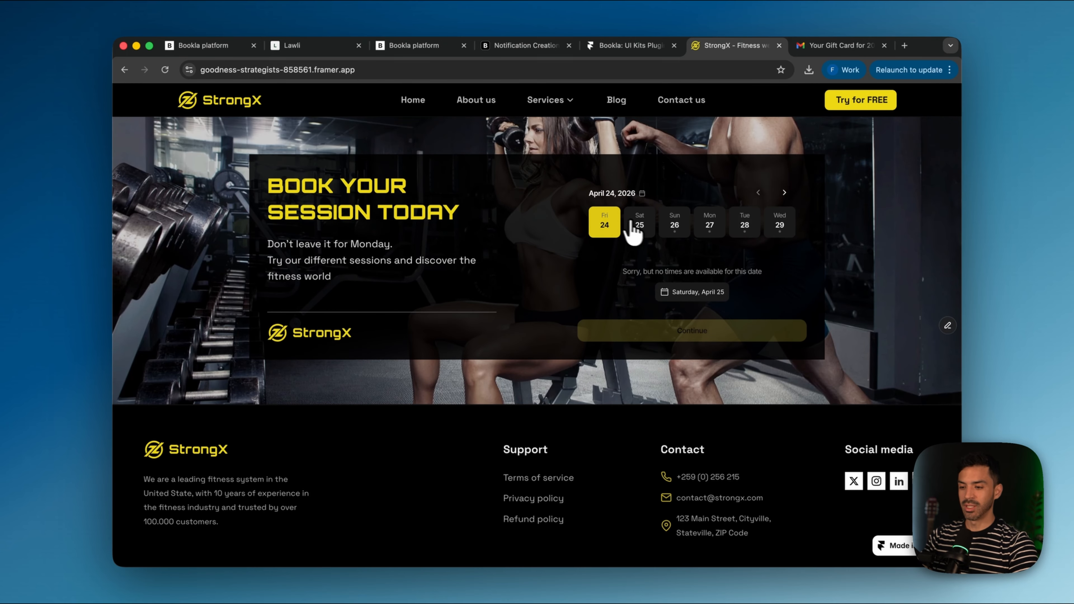
left_click(640, 226)
left_click(636, 284)
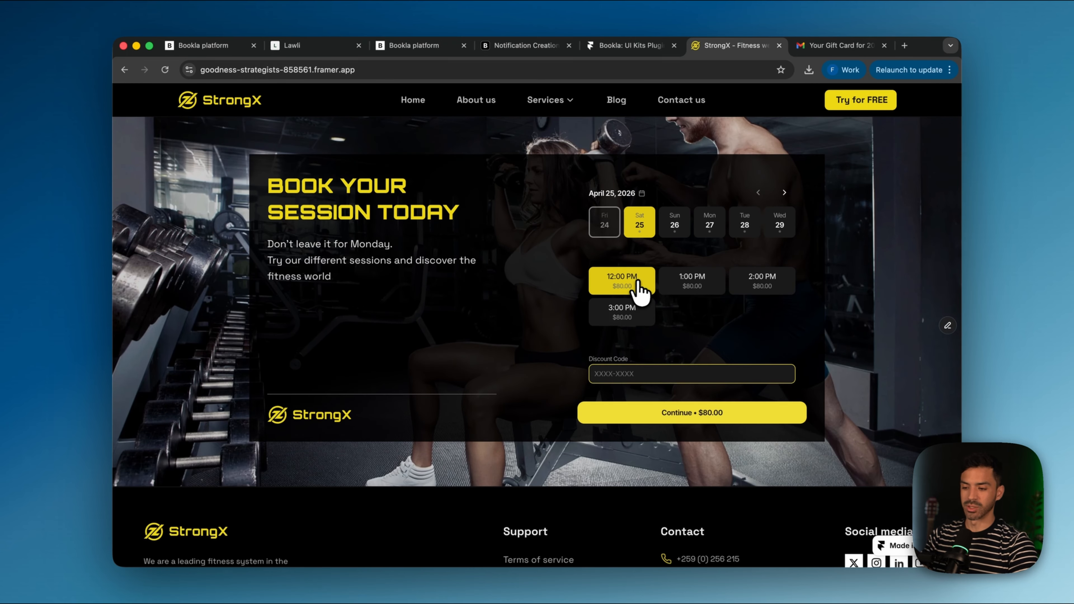